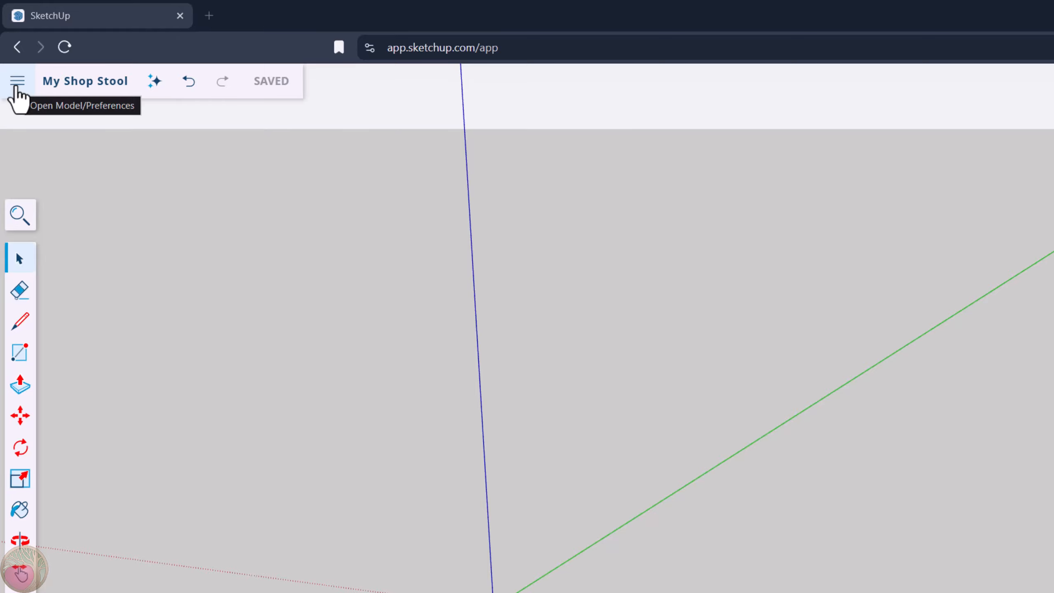
# - Review the general app settings, including the autosave interval, Move tool rotation grips and default template
pyautogui.click(16, 82)
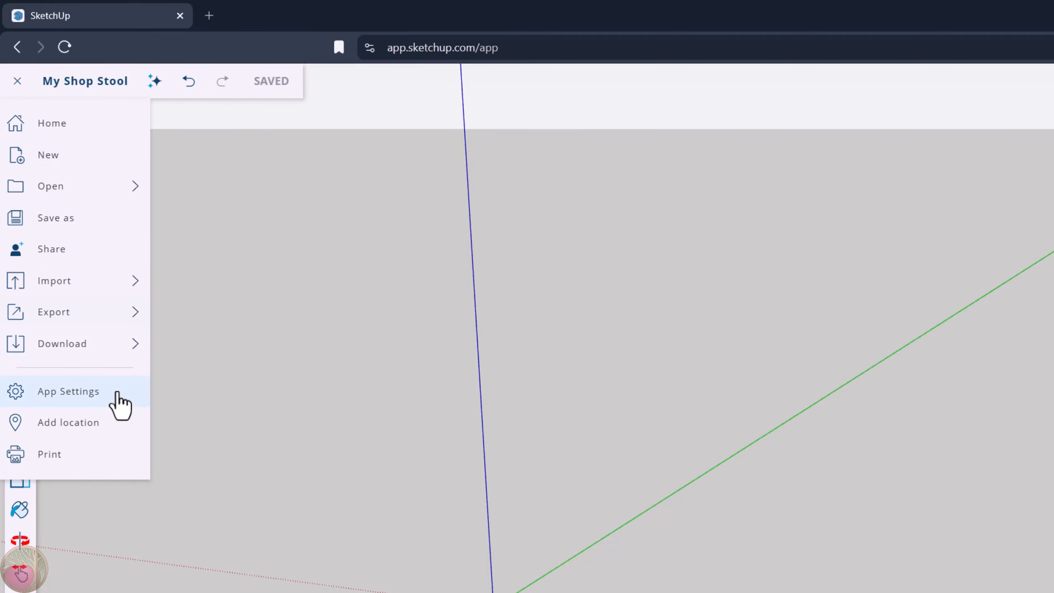
pyautogui.click(117, 394)
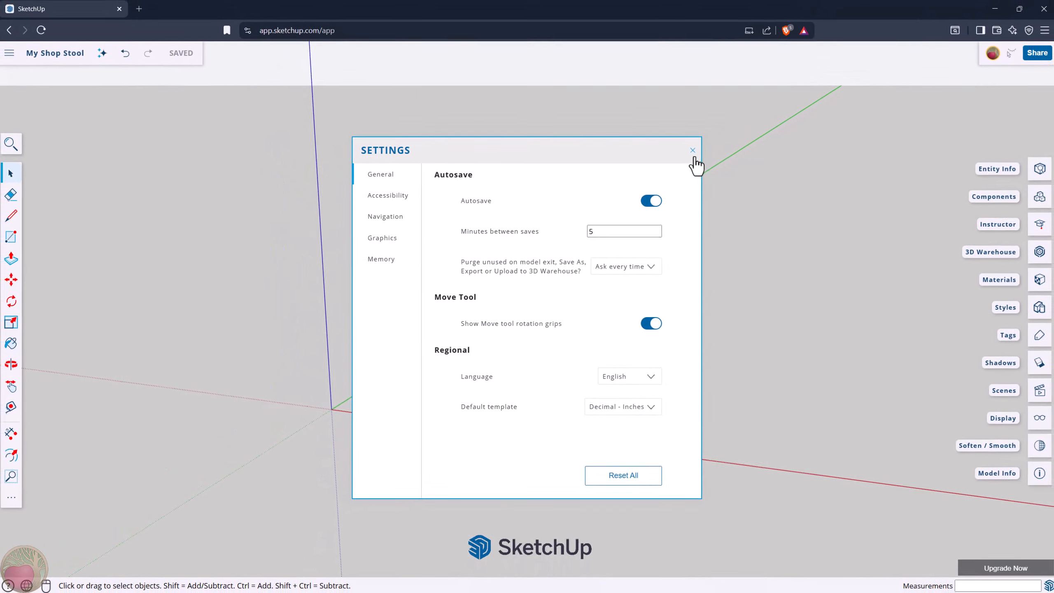
pyautogui.click(692, 151)
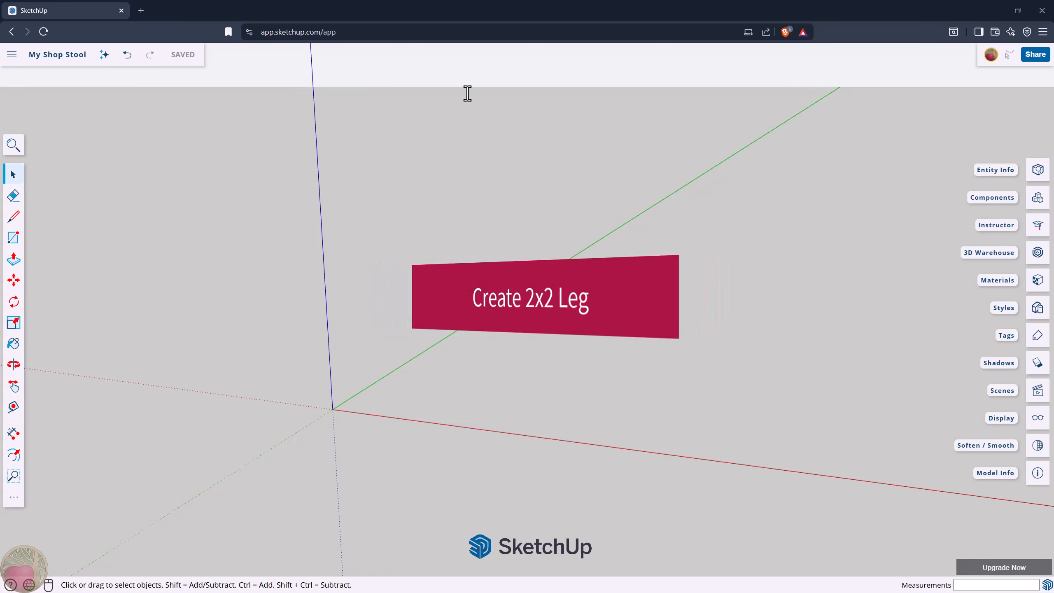
# - Draw a 27.5 by 1.5 inch rectangle on the ground plane from the origin, with its length along the red axis
pyautogui.press('r')
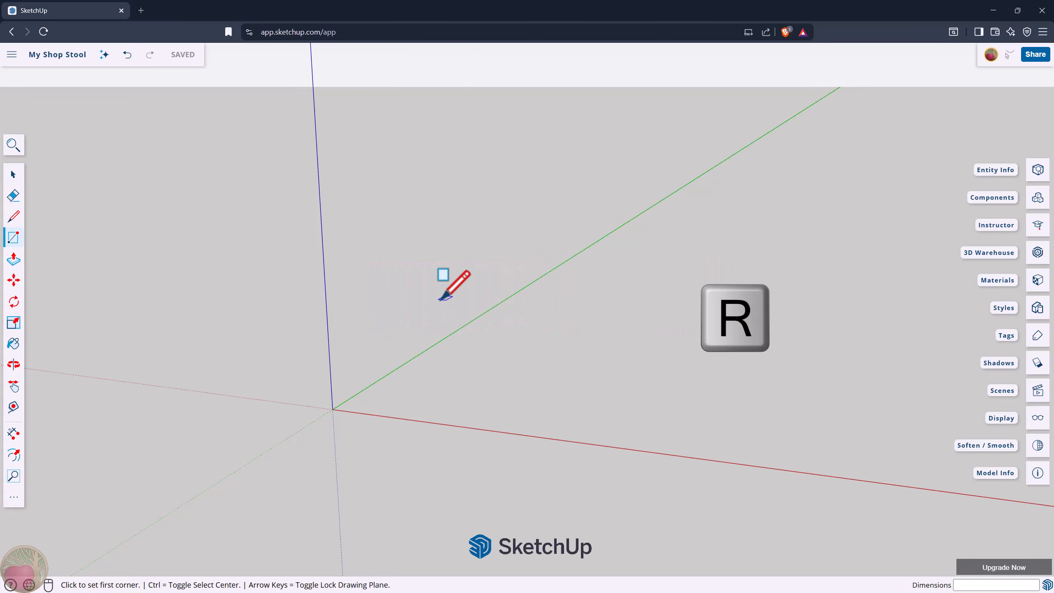
pyautogui.click(333, 409)
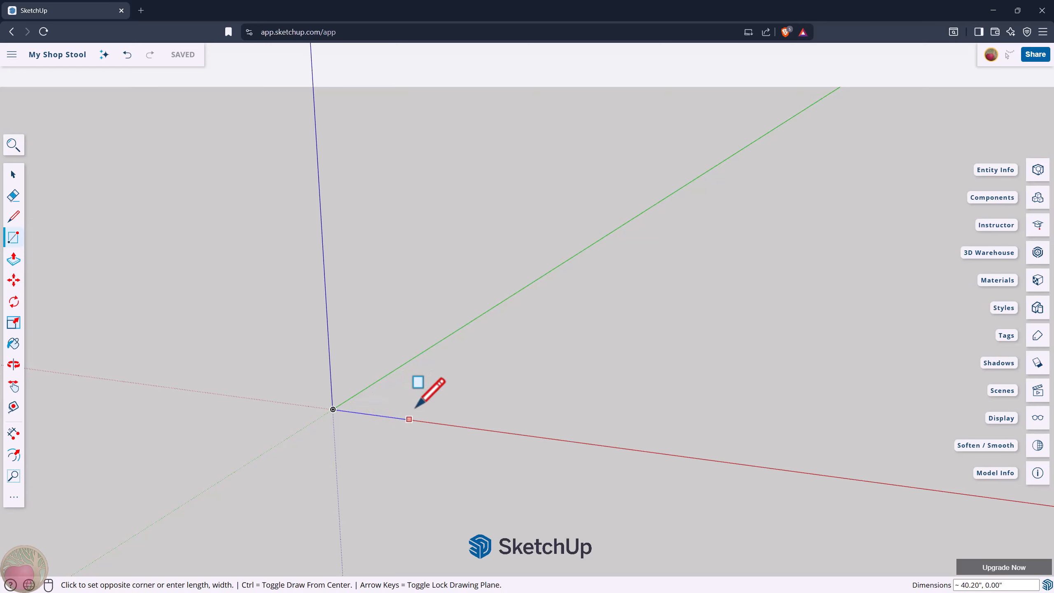
pyautogui.click(489, 401)
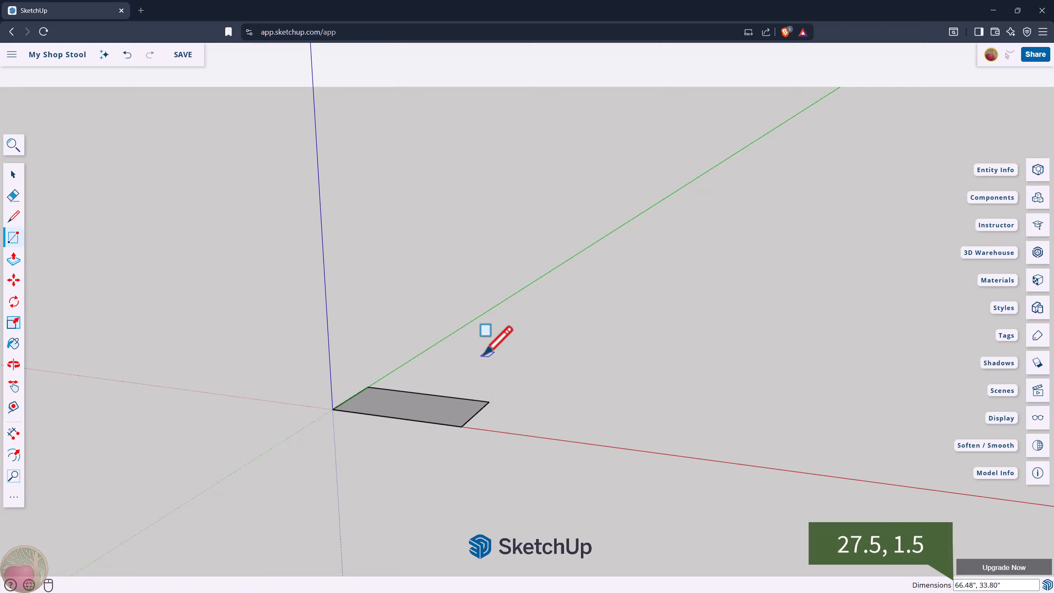
pyautogui.write('27.5, 1.5')
pyautogui.press('Return')
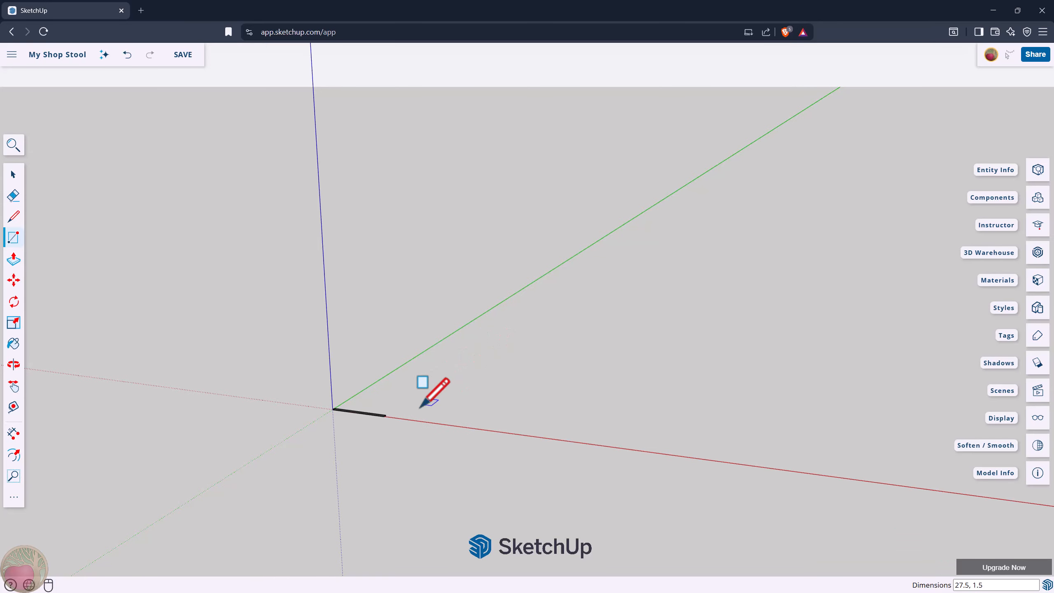
# - Push/Pull the long rectangle upward 1.5 inches to form the leg
pyautogui.scroll(3, 379, 415)
pyautogui.scroll(4, 378, 413)
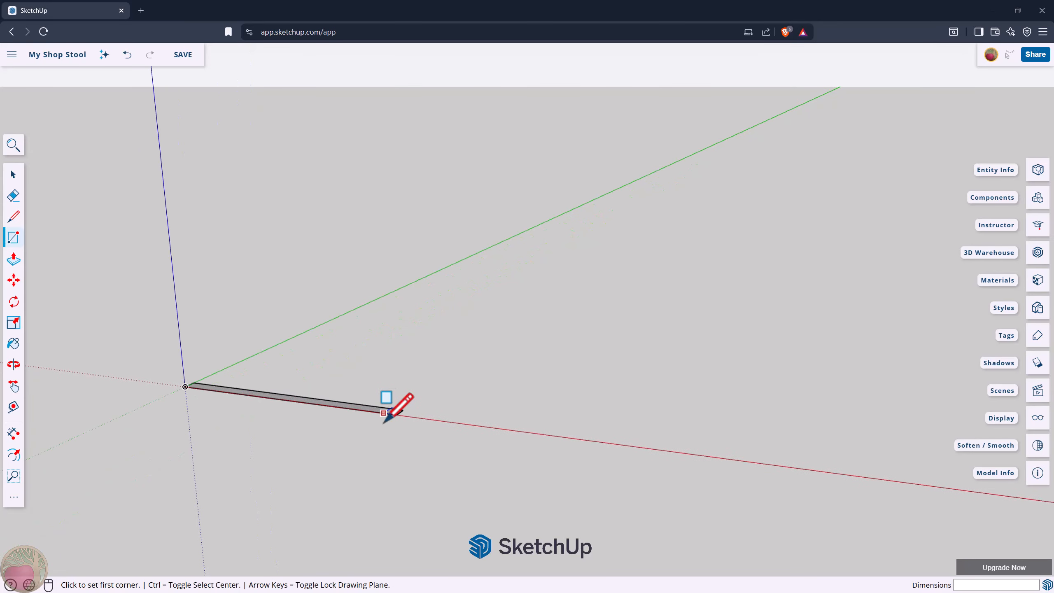
pyautogui.press('p')
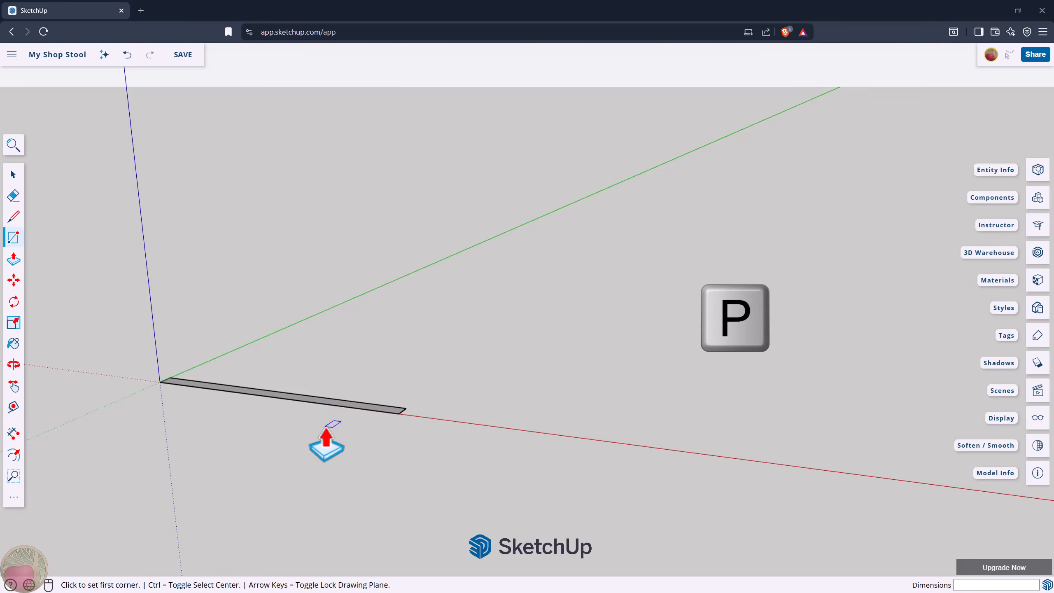
pyautogui.click(311, 413)
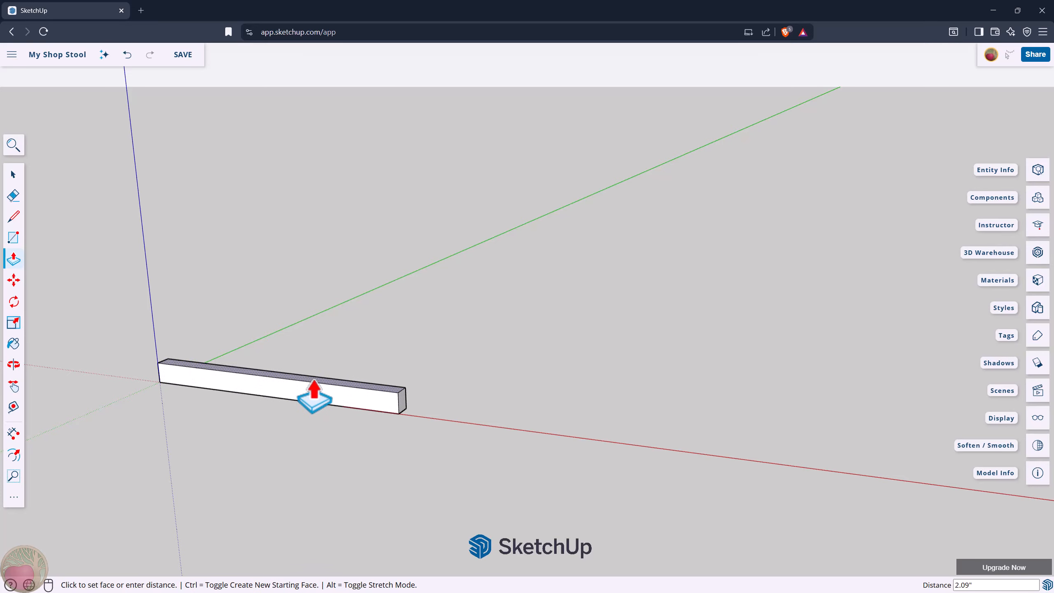
pyautogui.click(314, 396)
pyautogui.write('1.5')
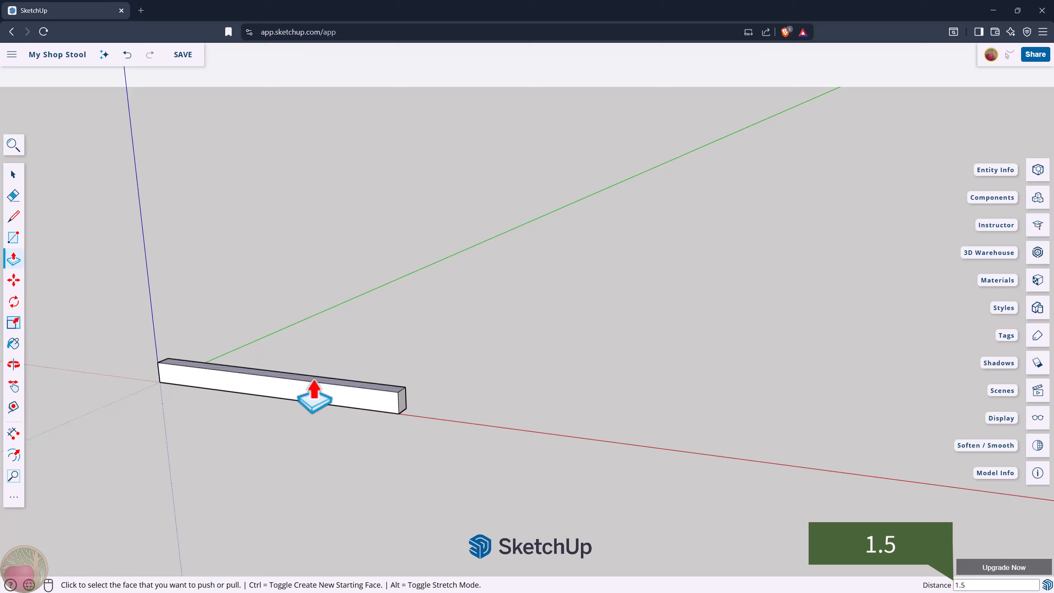
pyautogui.press('Return')
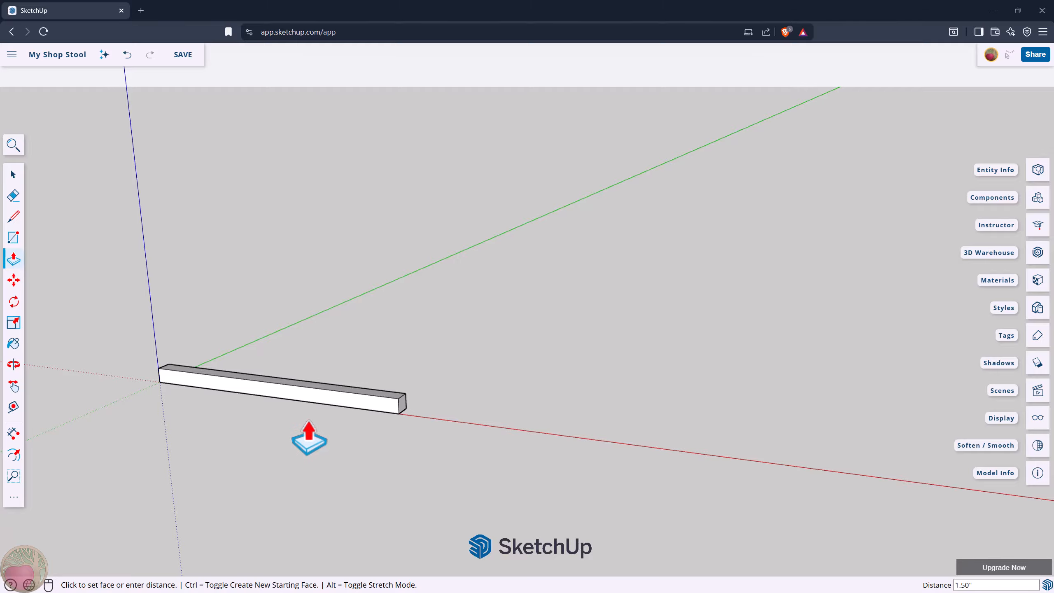
# - Make all the leg's geometry a component named "2x2 Leg"
pyautogui.press('space')
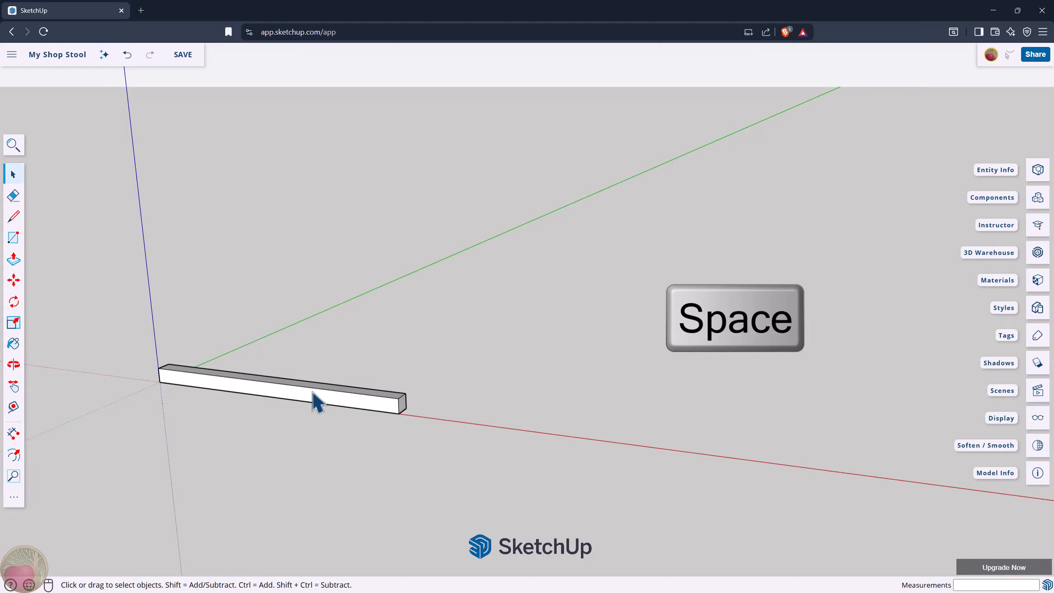
pyautogui.tripleClick(313, 396)
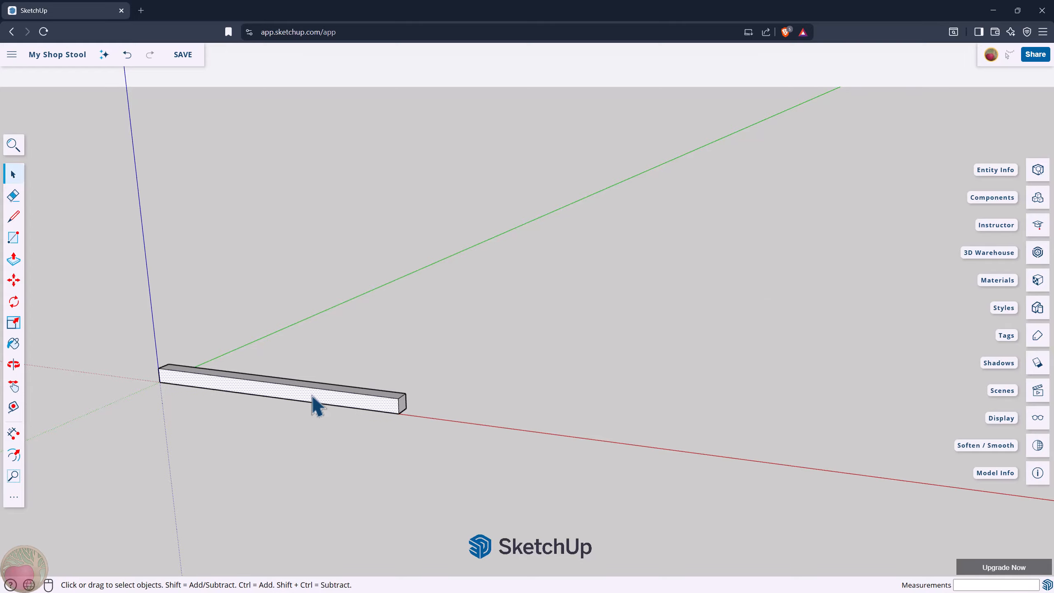
pyautogui.press('g')
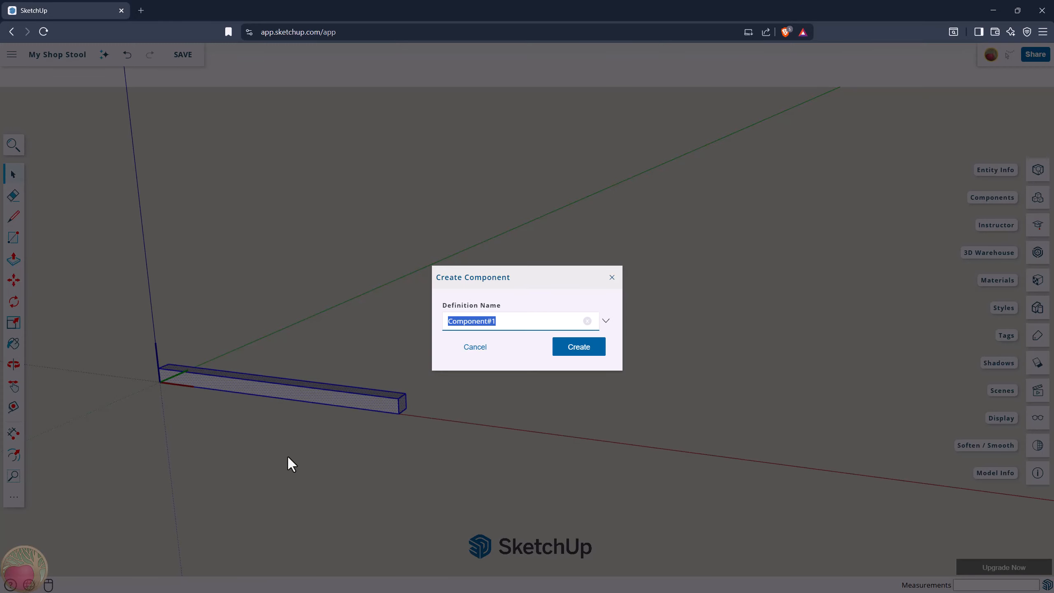
pyautogui.write('2x2 Leg')
pyautogui.click(566, 352)
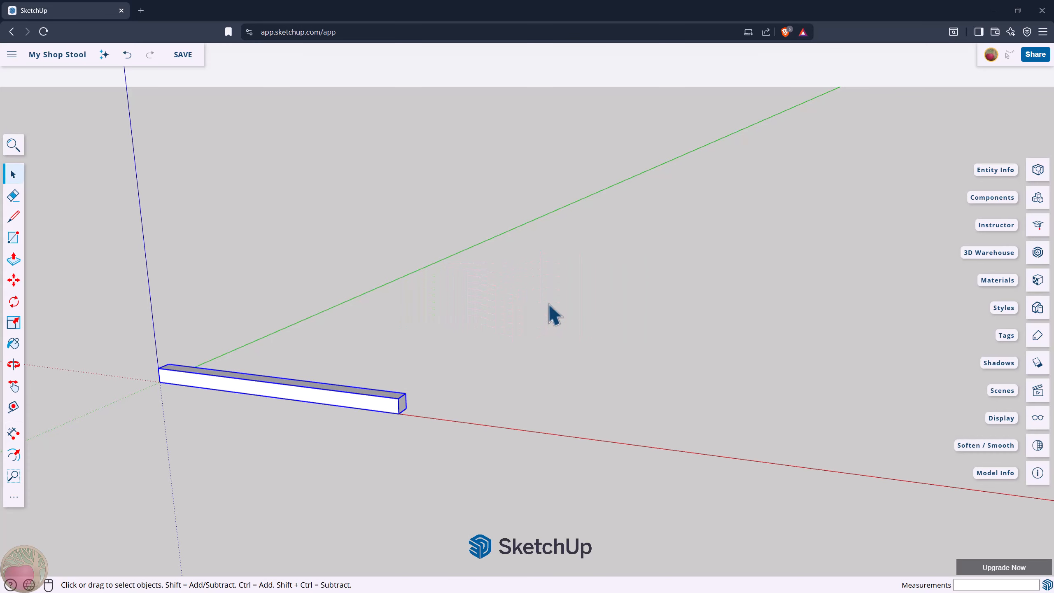
# - Draw a 1.5 by 13.5 inch rectangle starting on the green axis beside the leg, with its length along that axis
pyautogui.press('o')
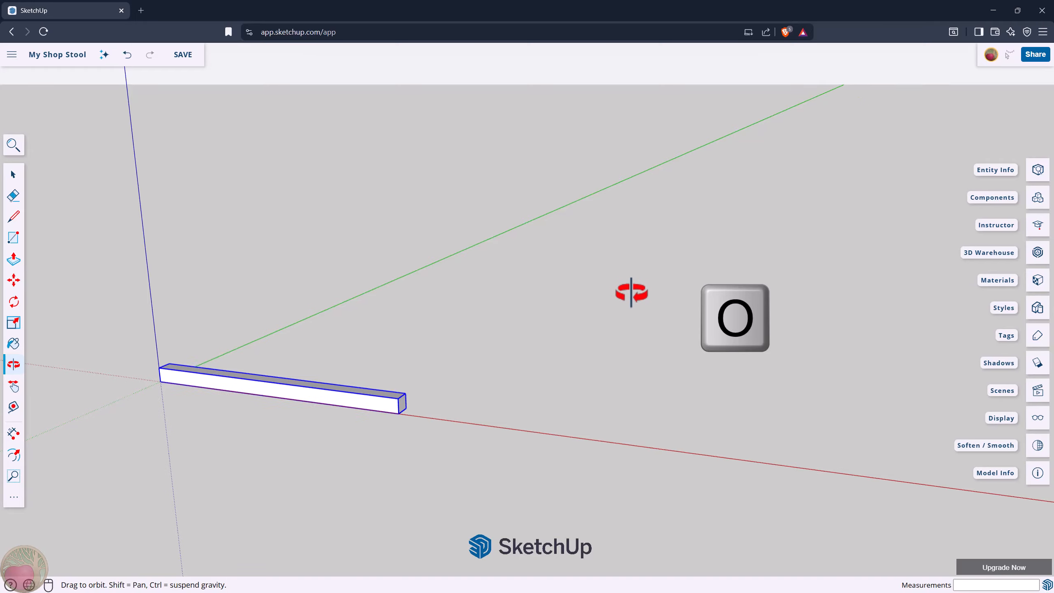
pyautogui.moveTo(628, 292); pyautogui.dragTo(211, 440)
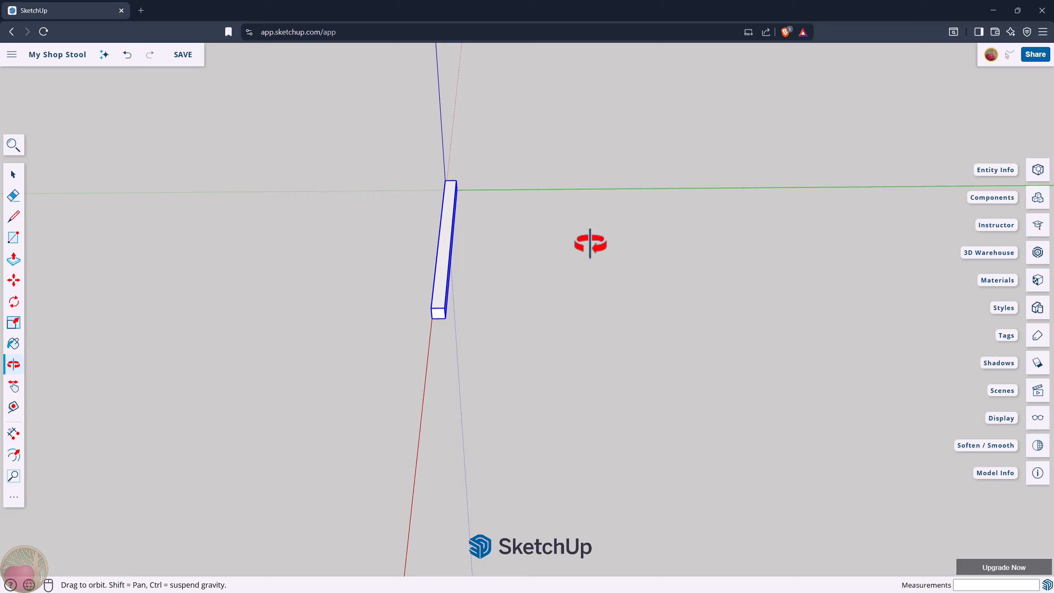
pyautogui.press('r')
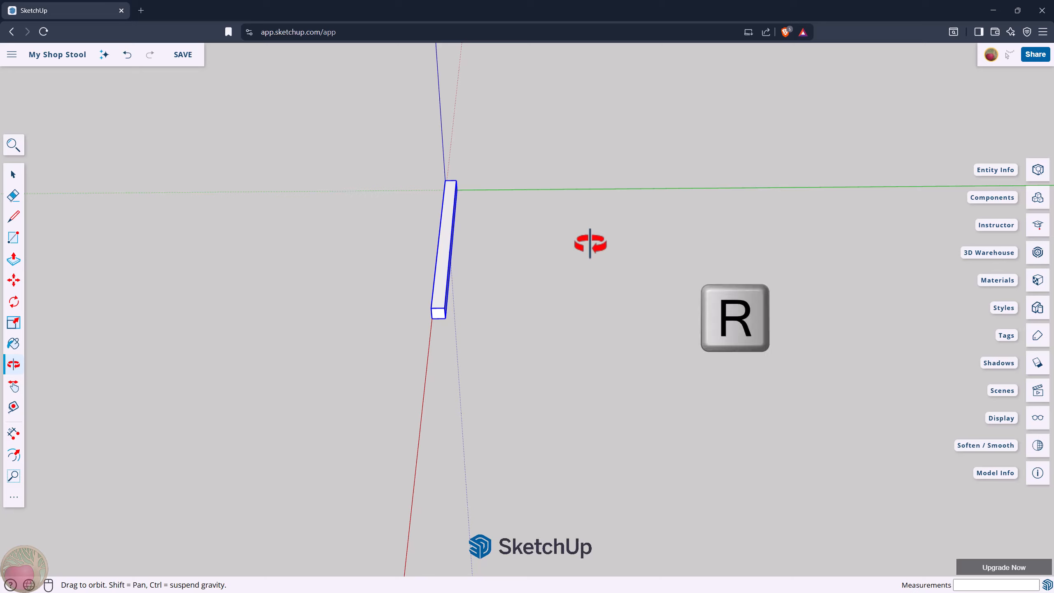
pyautogui.click(520, 191)
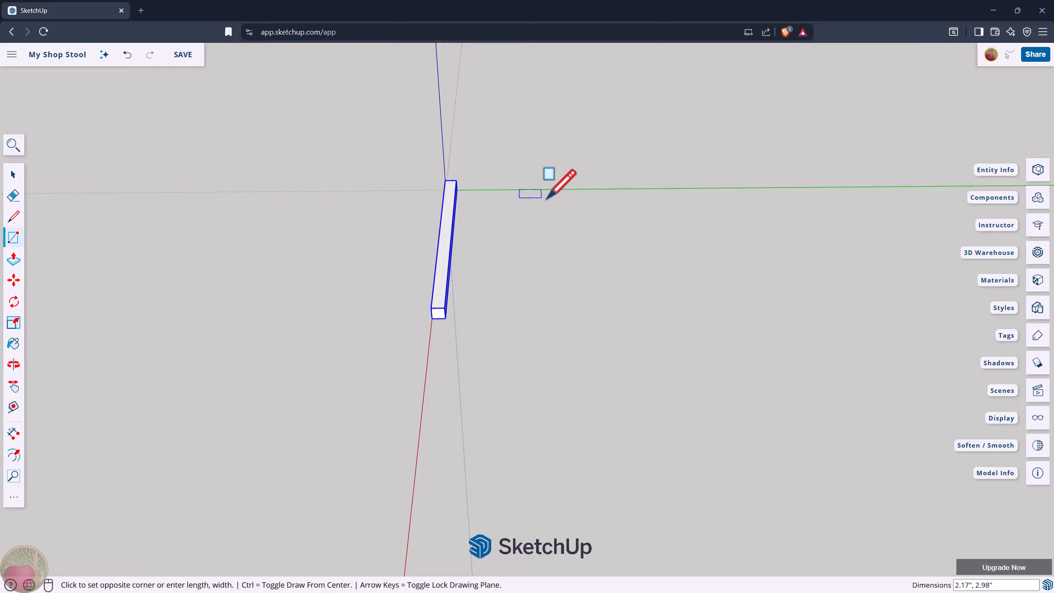
pyautogui.click(603, 213)
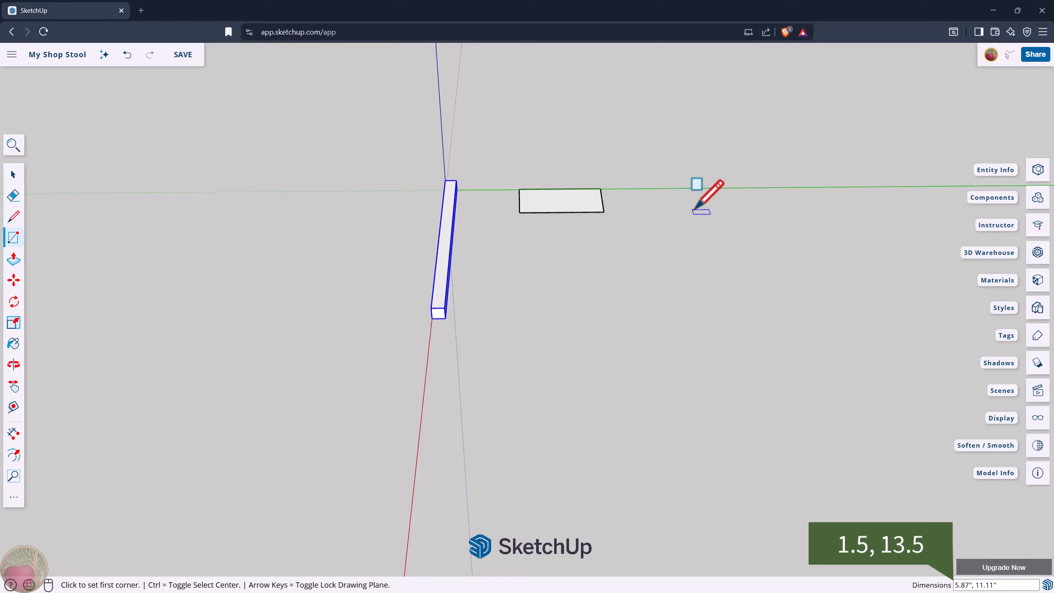
pyautogui.write('1.5, 13.5')
pyautogui.press('Return')
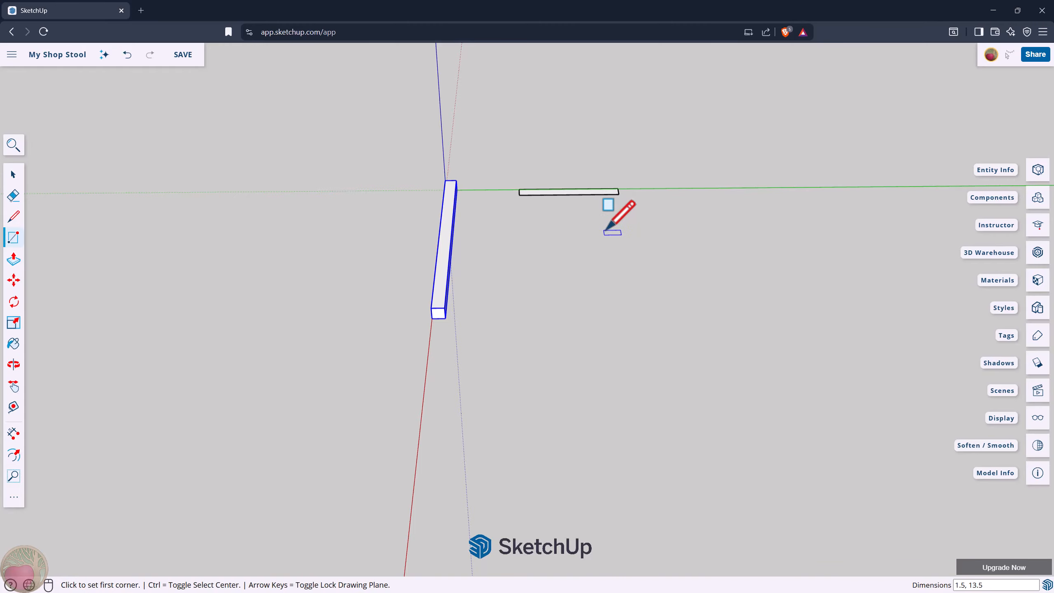
# - Push/Pull the rectangle on the green axis upward 1.5 inches to form the stretcher
pyautogui.press('p')
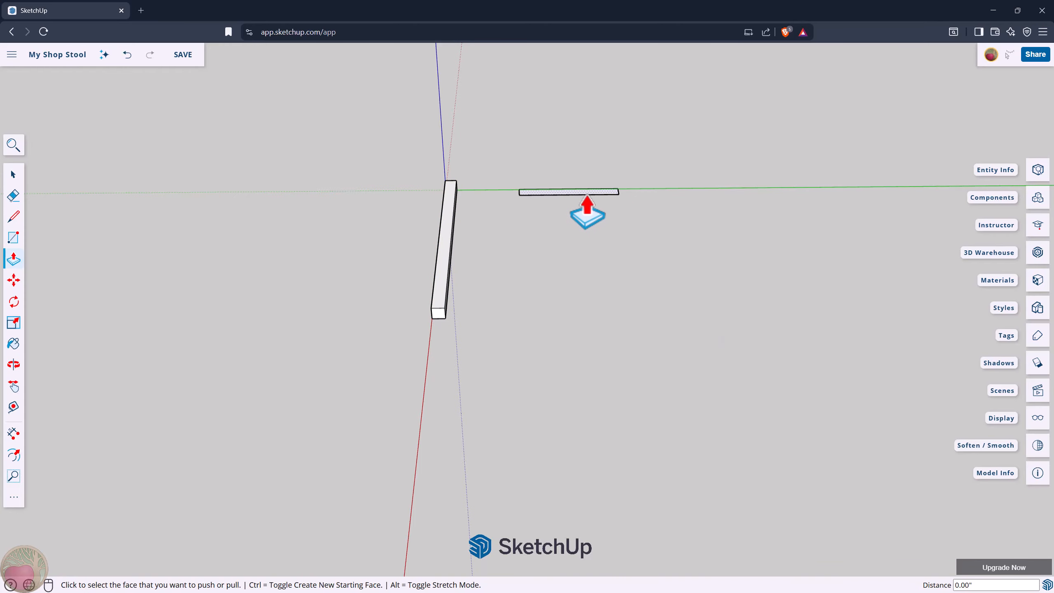
pyautogui.click(586, 211)
pyautogui.click(586, 203)
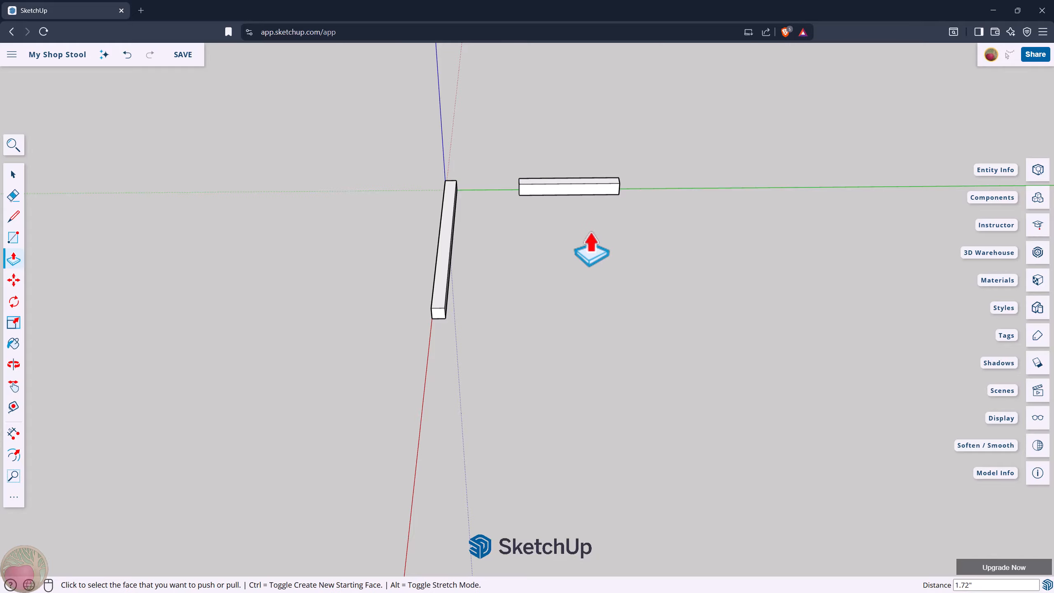
pyautogui.write('1.5')
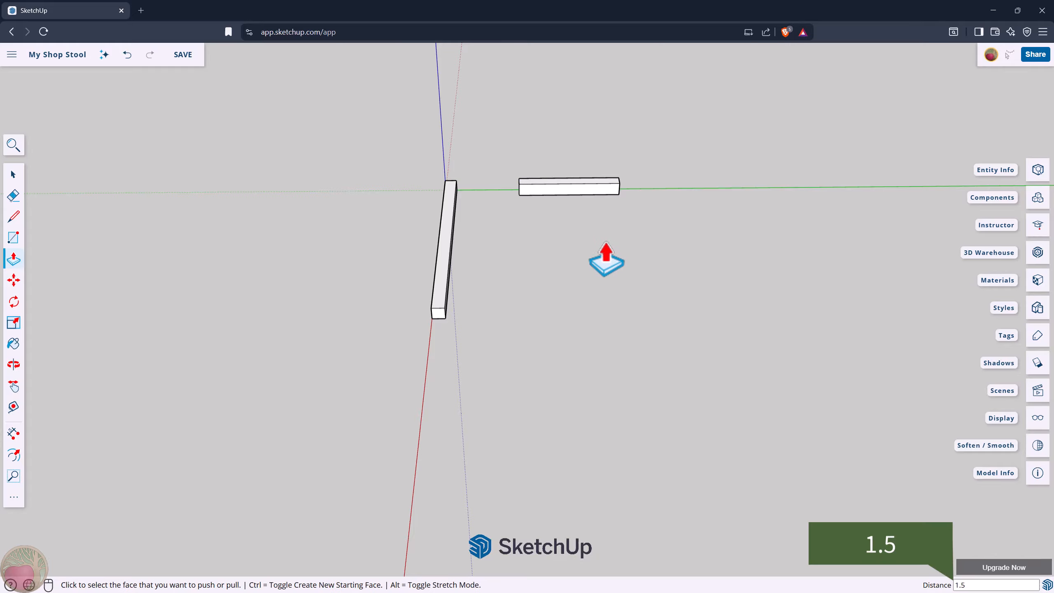
pyautogui.press('Return')
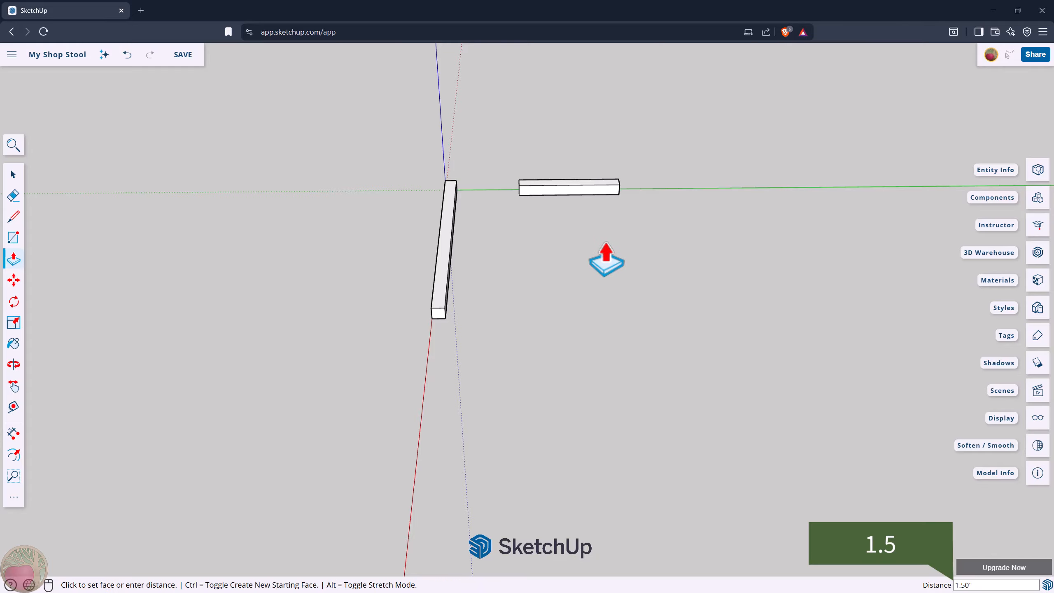
# - Make all the stretcher's geometry a component named "2x2 Stretcher"
pyautogui.press('space')
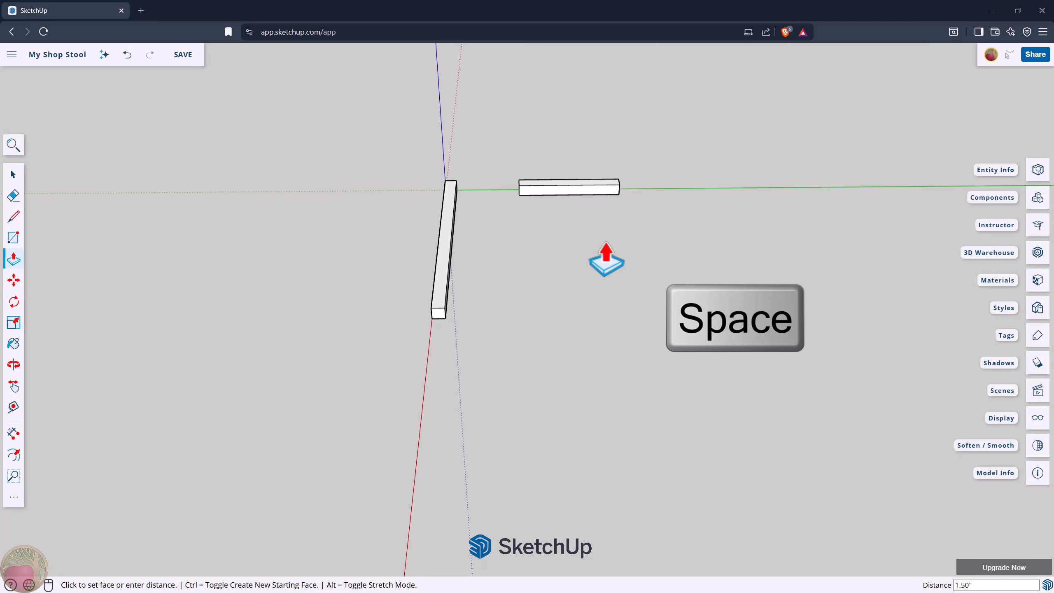
pyautogui.click(569, 192)
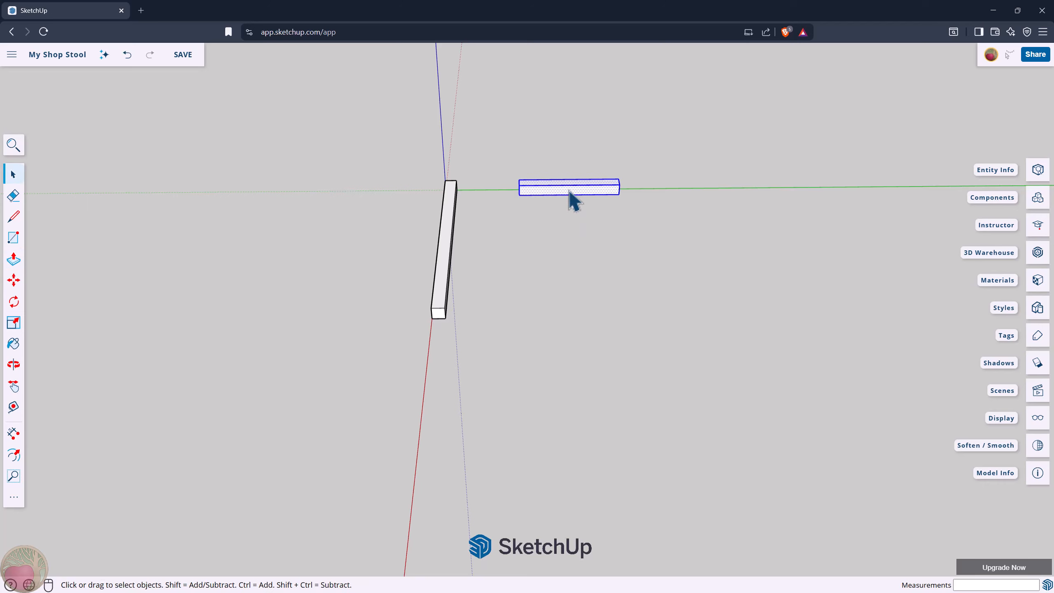
pyautogui.press('g')
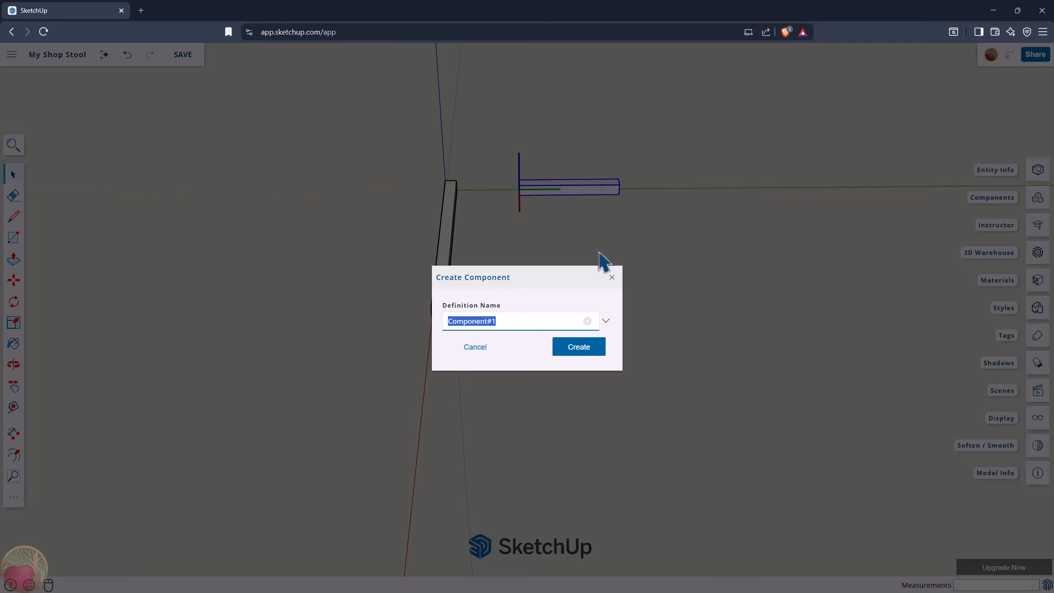
pyautogui.write('2x2 Stretcher')
pyautogui.click(594, 351)
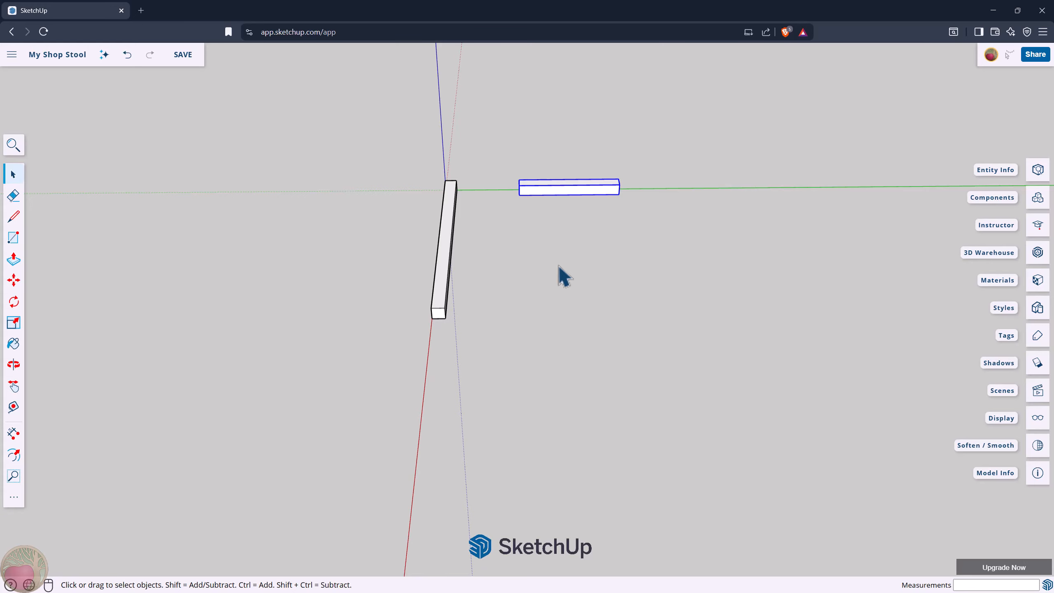
# - Move the stretcher by its near end corner against the side of the leg, flush with the leg's end at the origin
pyautogui.press('o')
pyautogui.moveTo(539, 226); pyautogui.dragTo(526, 397)
pyautogui.scroll(3, 503, 234)
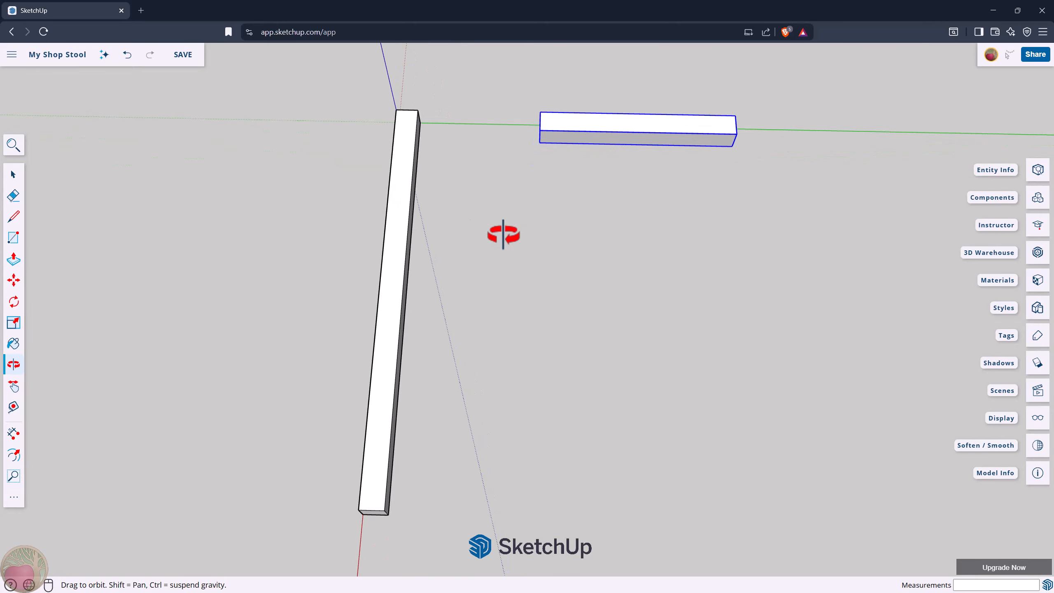
pyautogui.press('m')
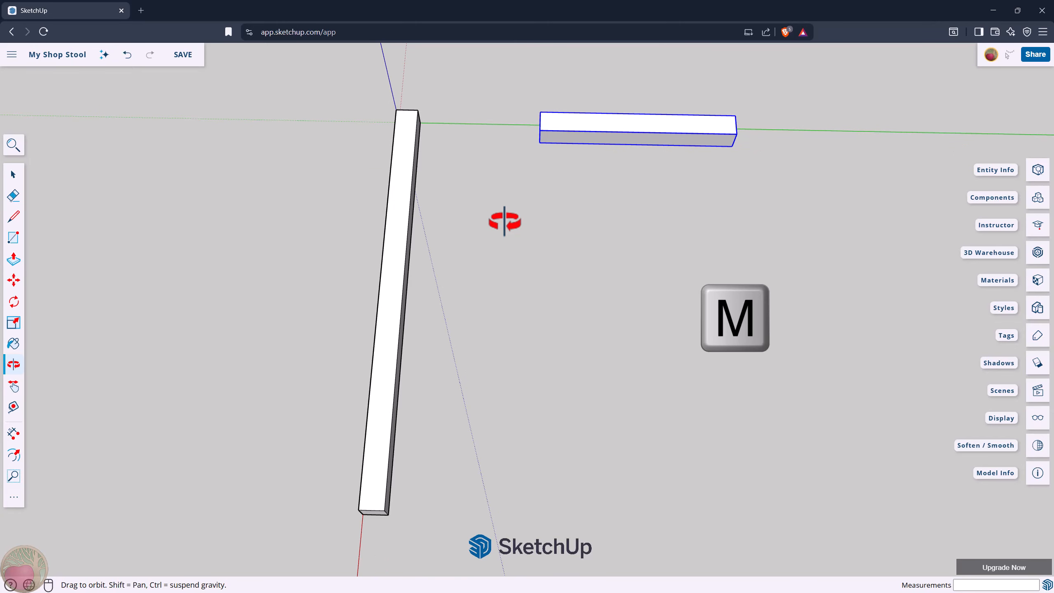
pyautogui.click(536, 129)
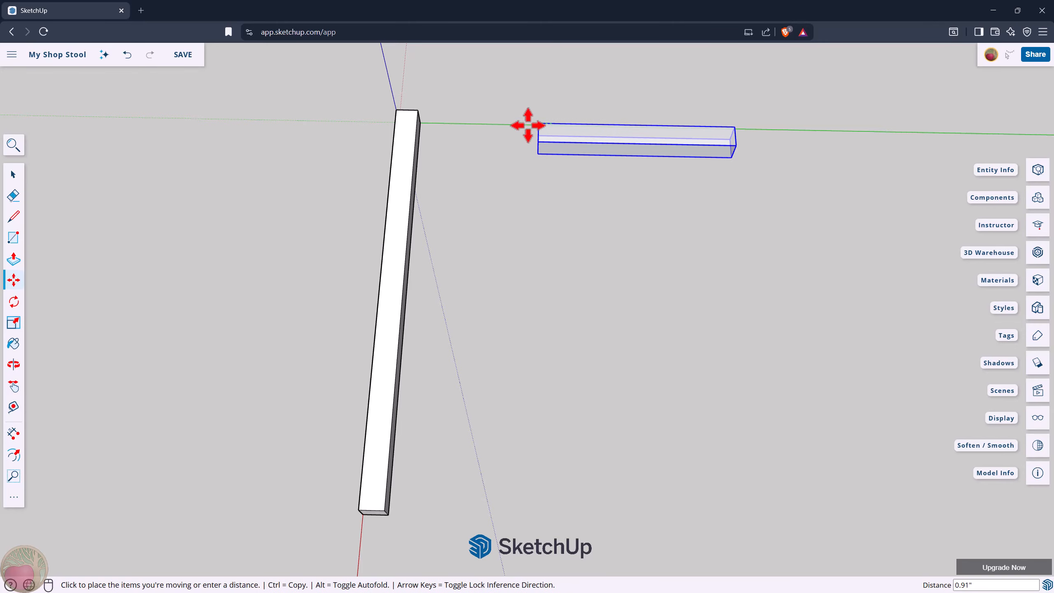
pyautogui.click(420, 117)
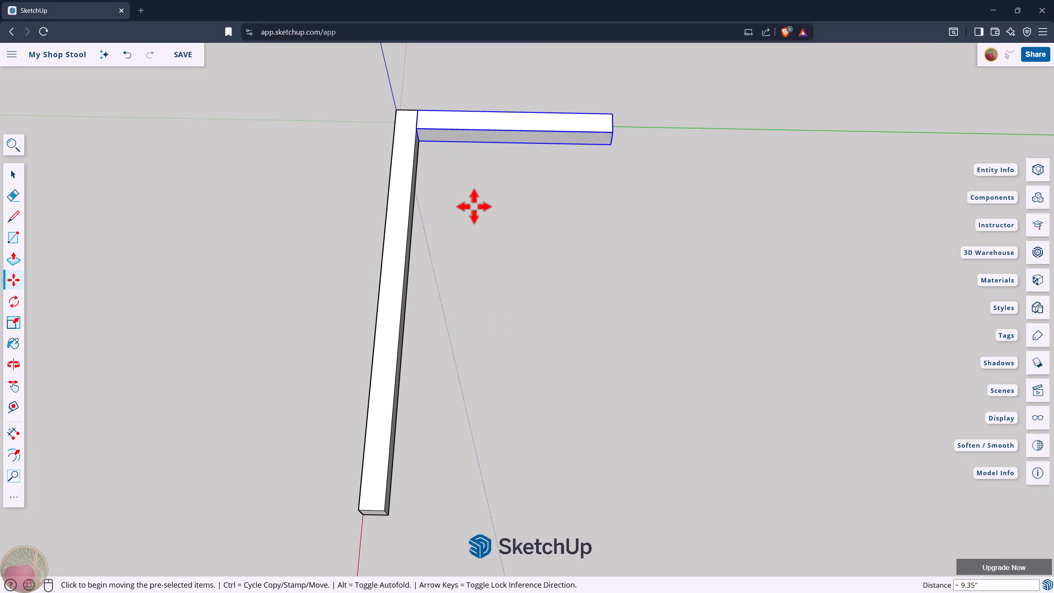
# - Place a guide point on the leg's inner upper edge, 14 inches down the leg from the stretcher's corner
pyautogui.press('t')
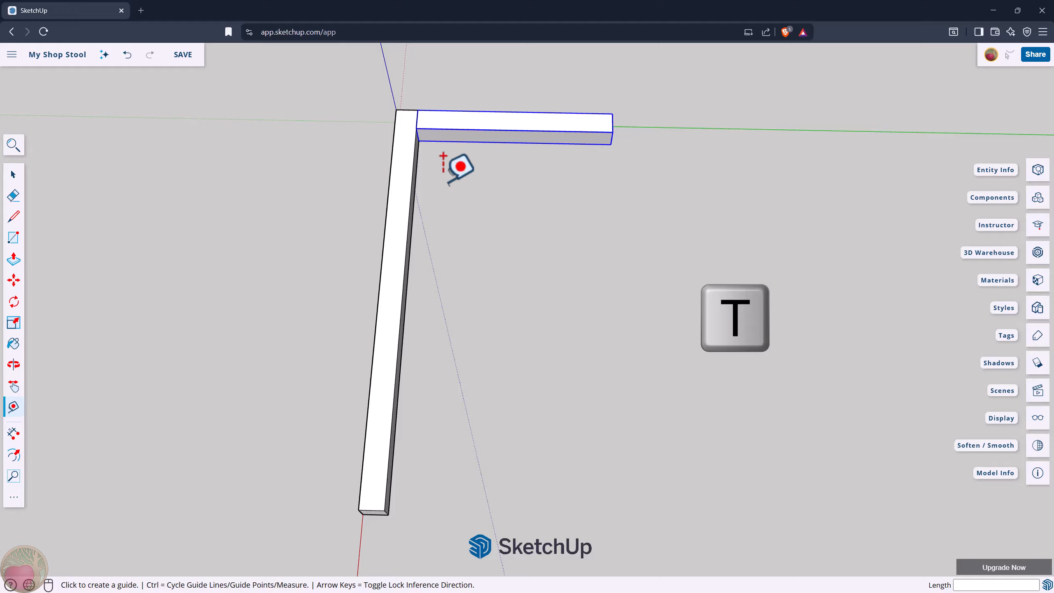
pyautogui.click(417, 129)
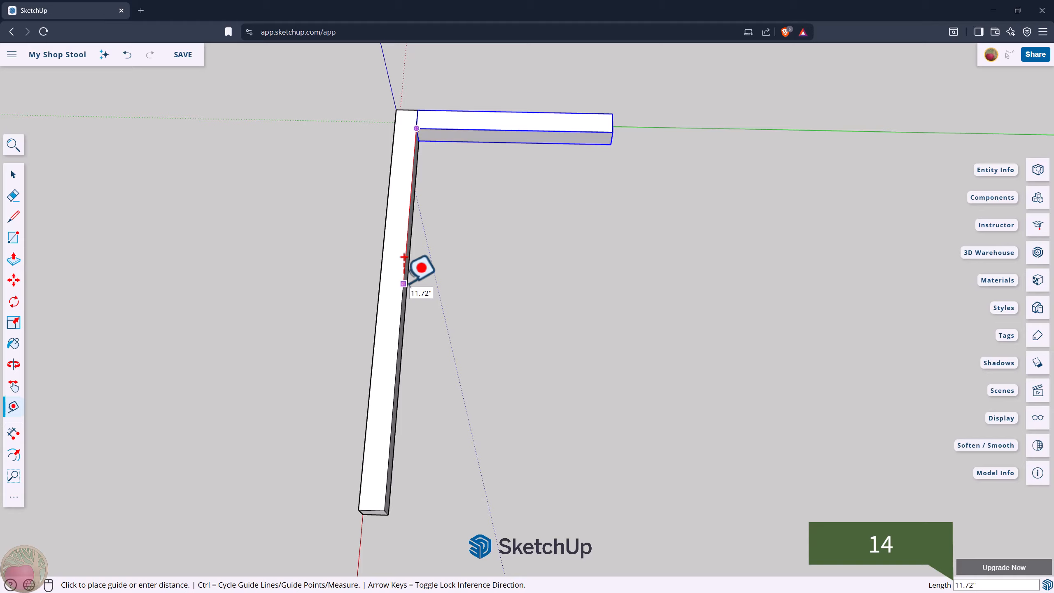
pyautogui.write('14')
pyautogui.press('Return')
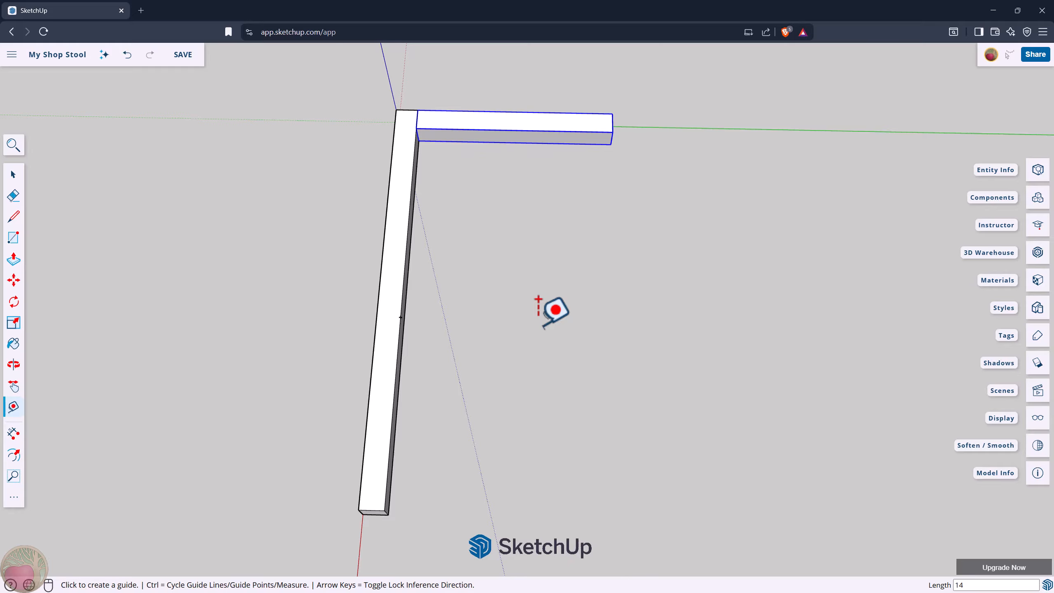
# - Paste a copy of the stretcher and move it by its near upper corner onto the leg's guide point
pyautogui.hotkey('ctrl', 'c')
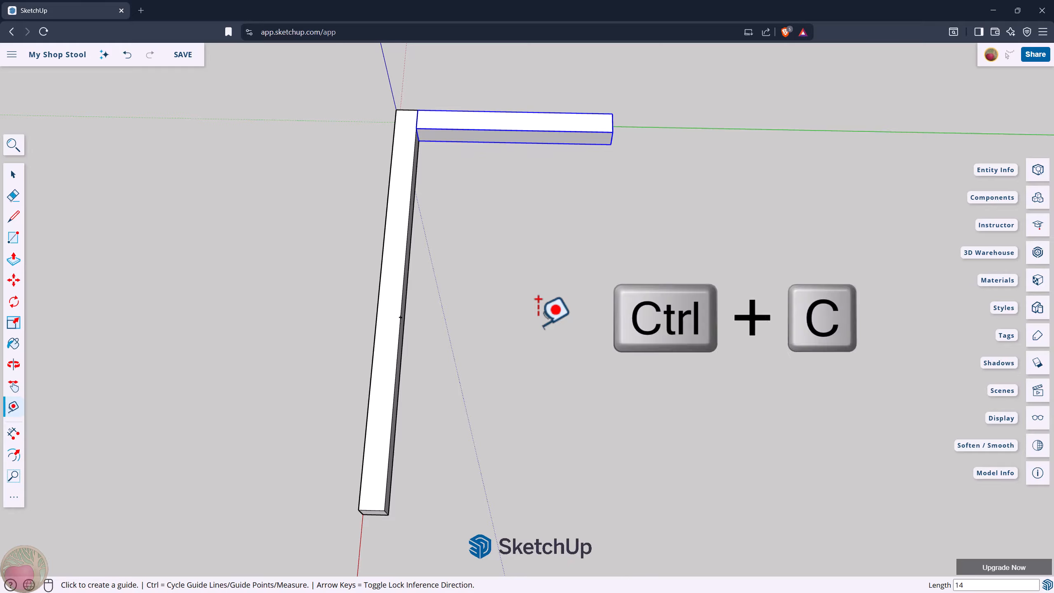
pyautogui.hotkey('ctrl', 'v')
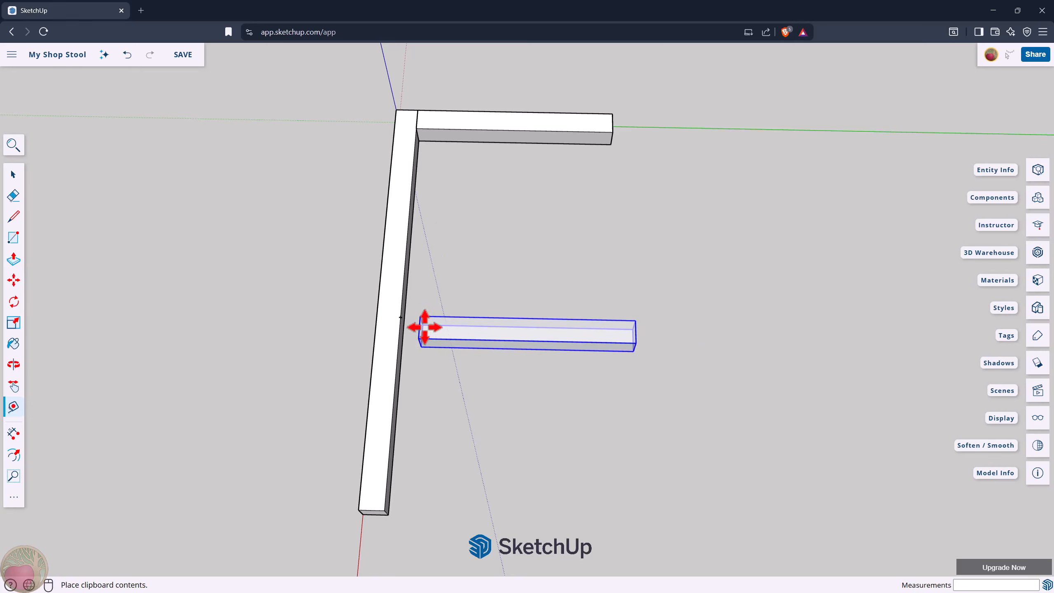
pyautogui.click(425, 327)
pyautogui.scroll(5, 402, 326)
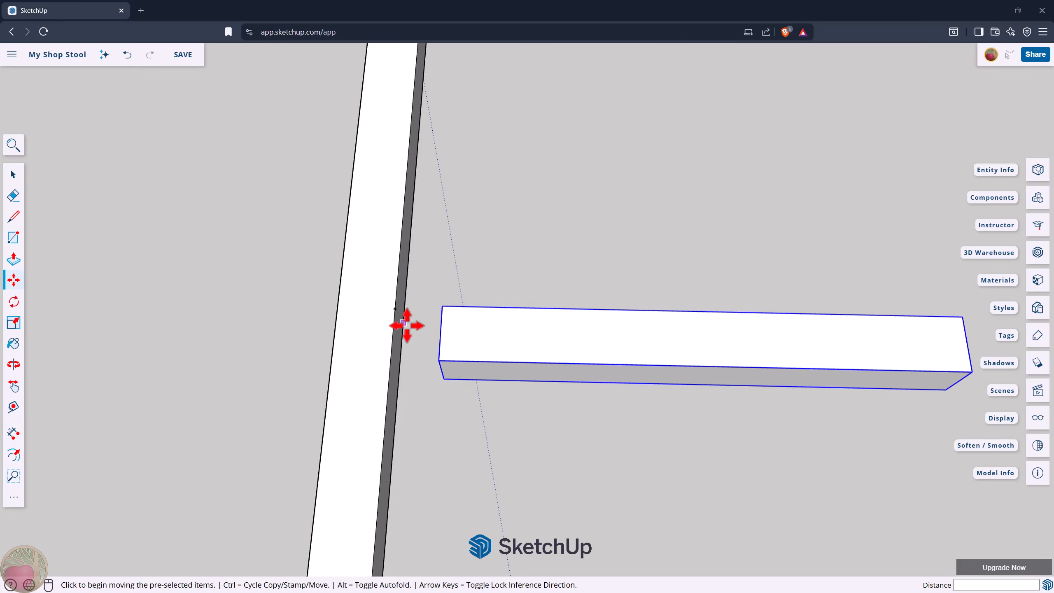
pyautogui.click(448, 309)
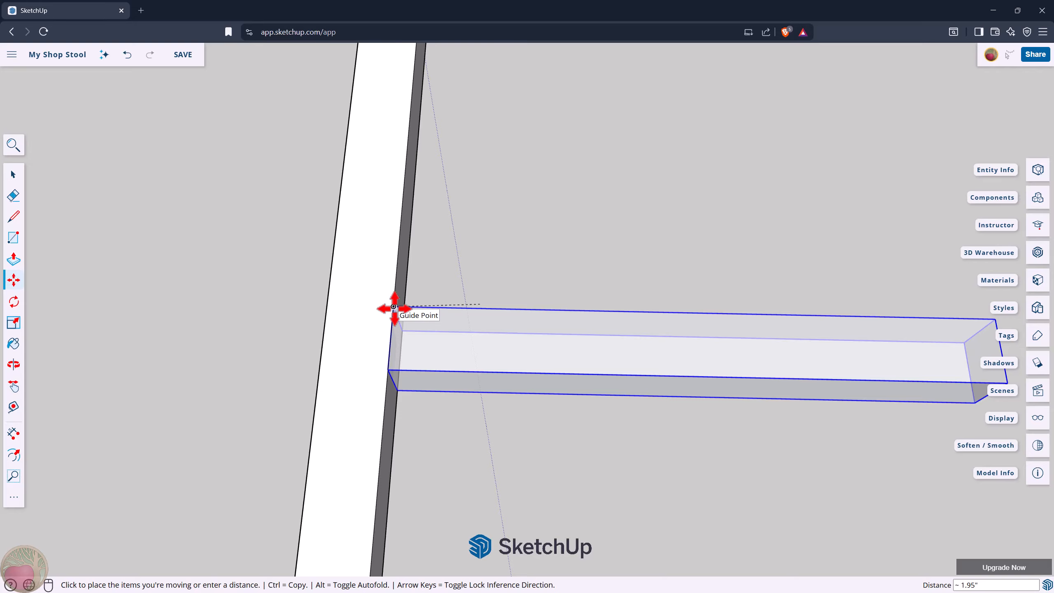
pyautogui.click(393, 306)
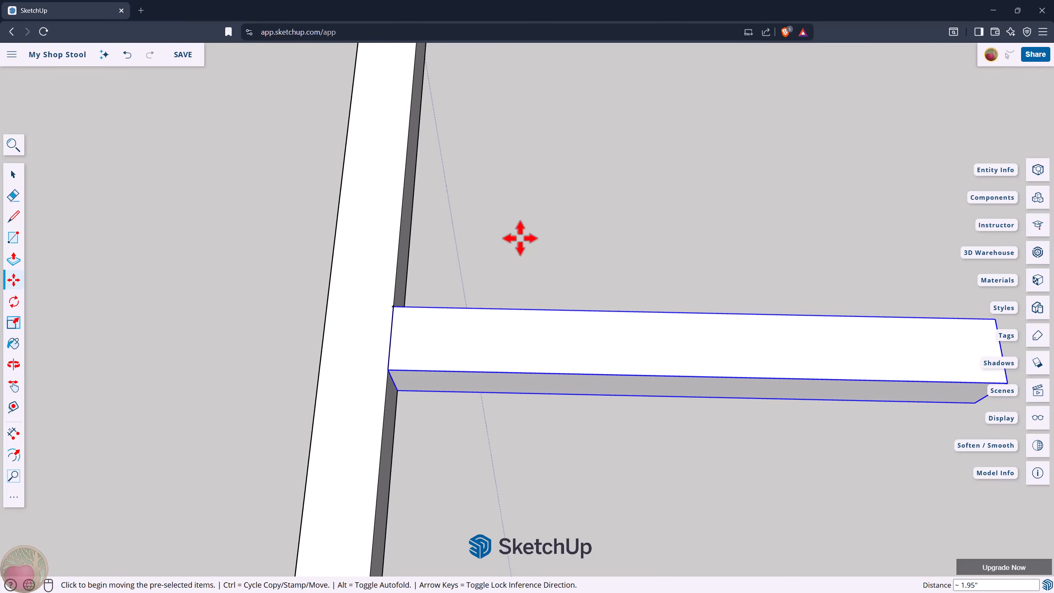
pyautogui.scroll(-6, 529, 202)
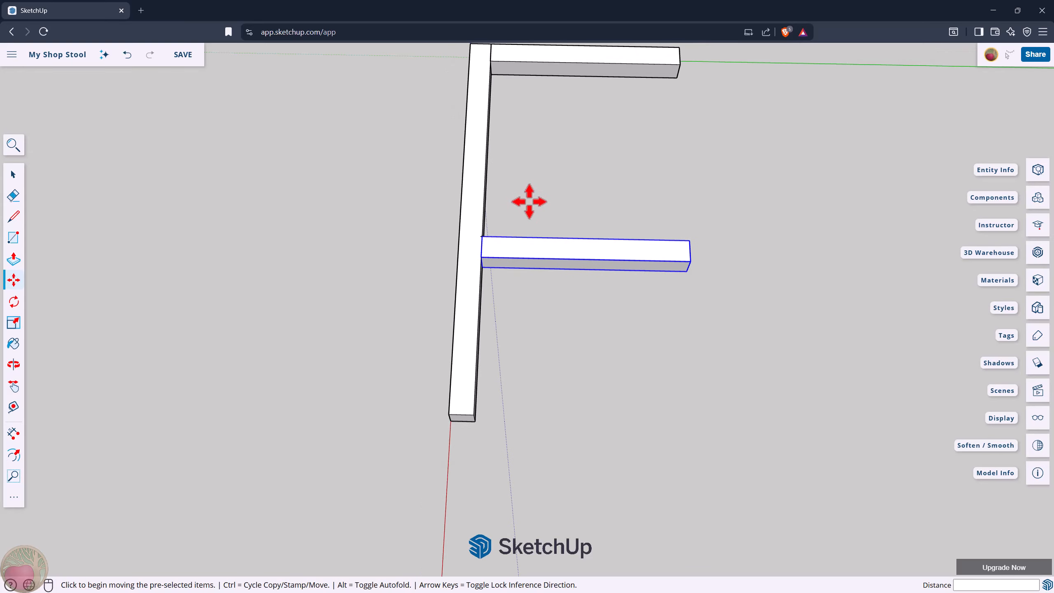
pyautogui.scroll(-2, 529, 202)
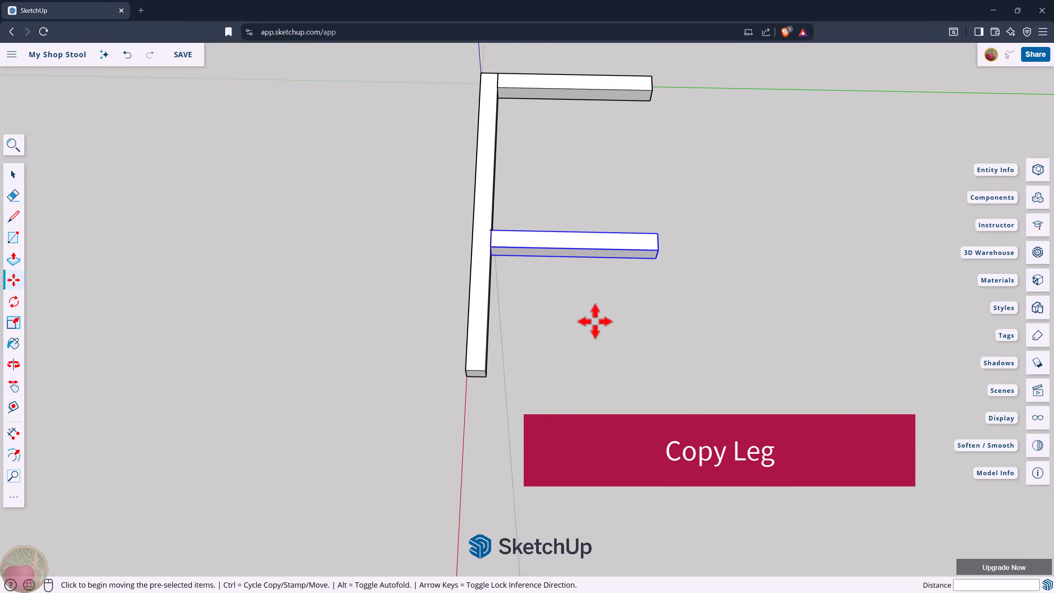
# - Copy the leg and paste the copy beside the free ends of the two stretchers
pyautogui.press('space')
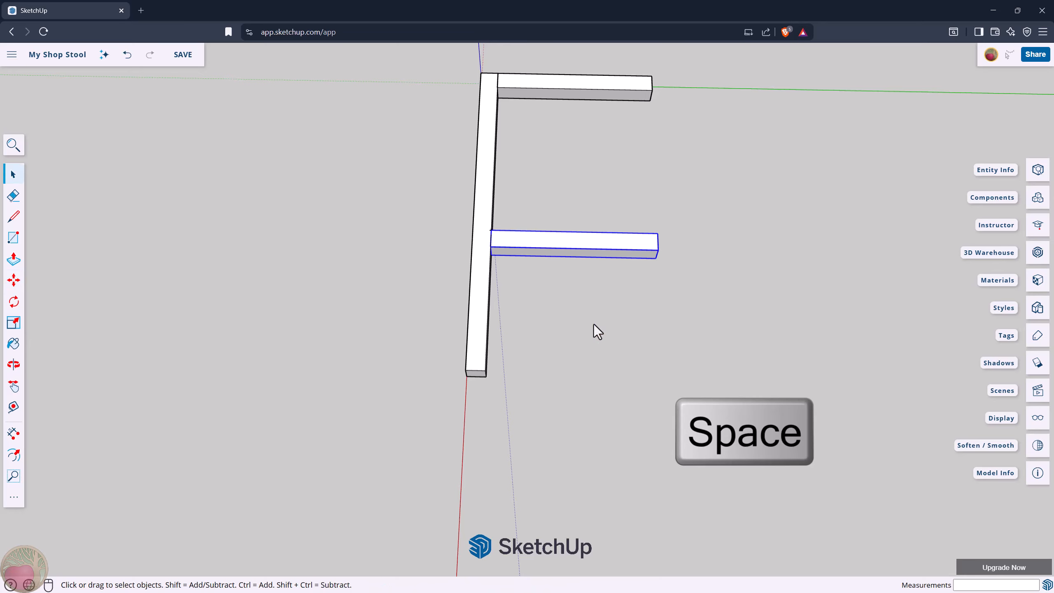
pyautogui.click(483, 325)
pyautogui.hotkey('ctrl', 'c')
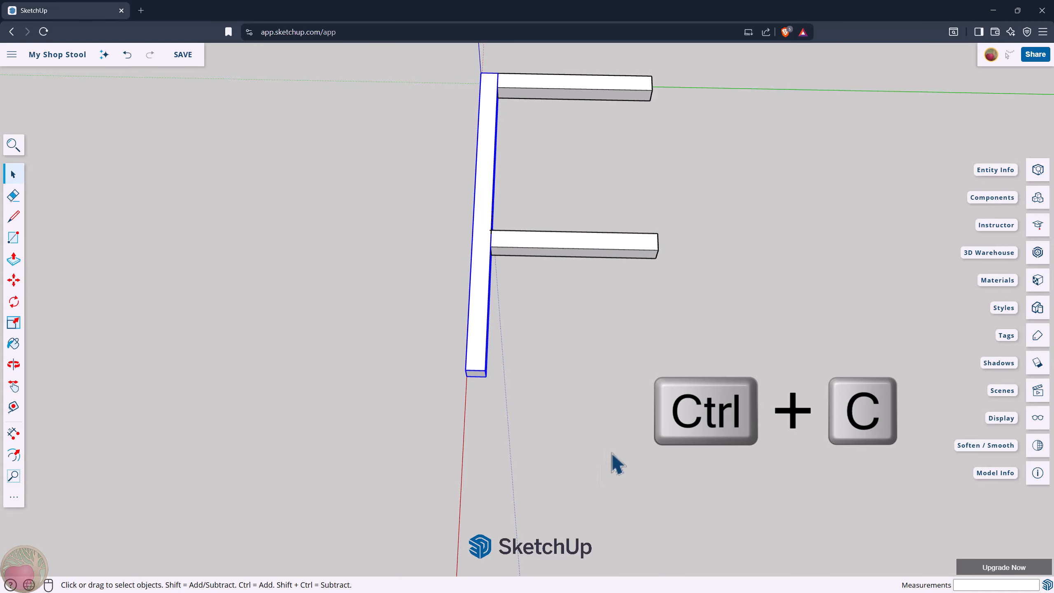
pyautogui.hotkey('ctrl', 'v')
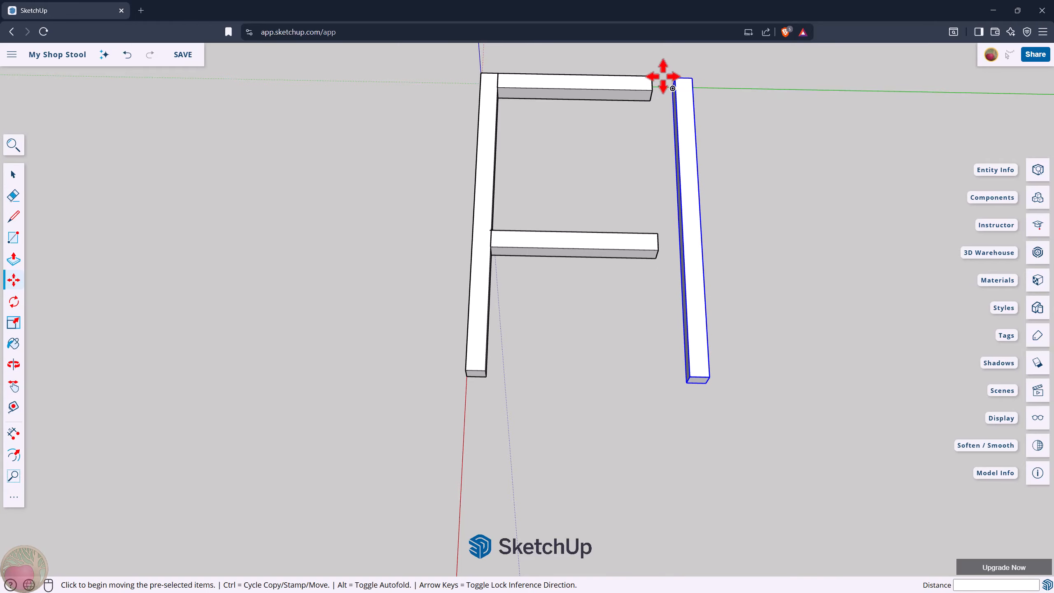
# - Move the copied leg by its inner top corner onto the outer end corner of the stretcher nearest the green axis
pyautogui.scroll(5, 663, 76)
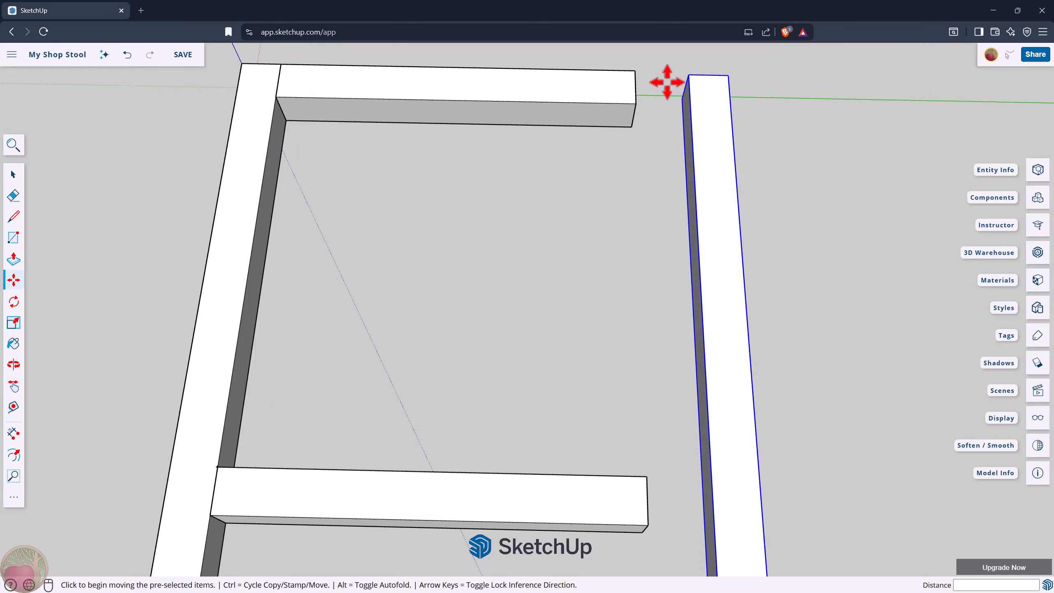
pyautogui.scroll(4, 667, 82)
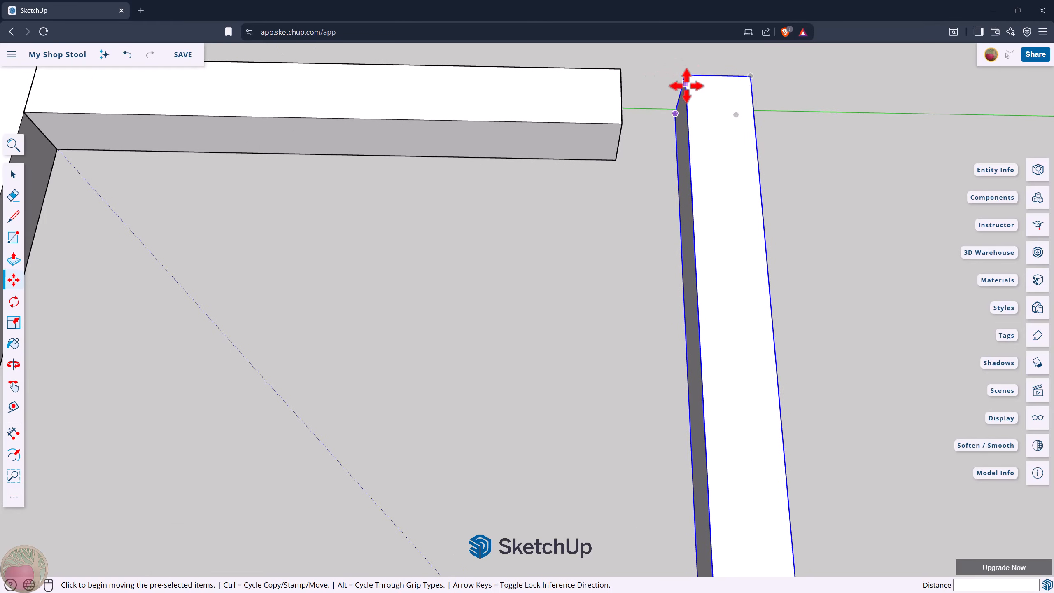
pyautogui.click(687, 78)
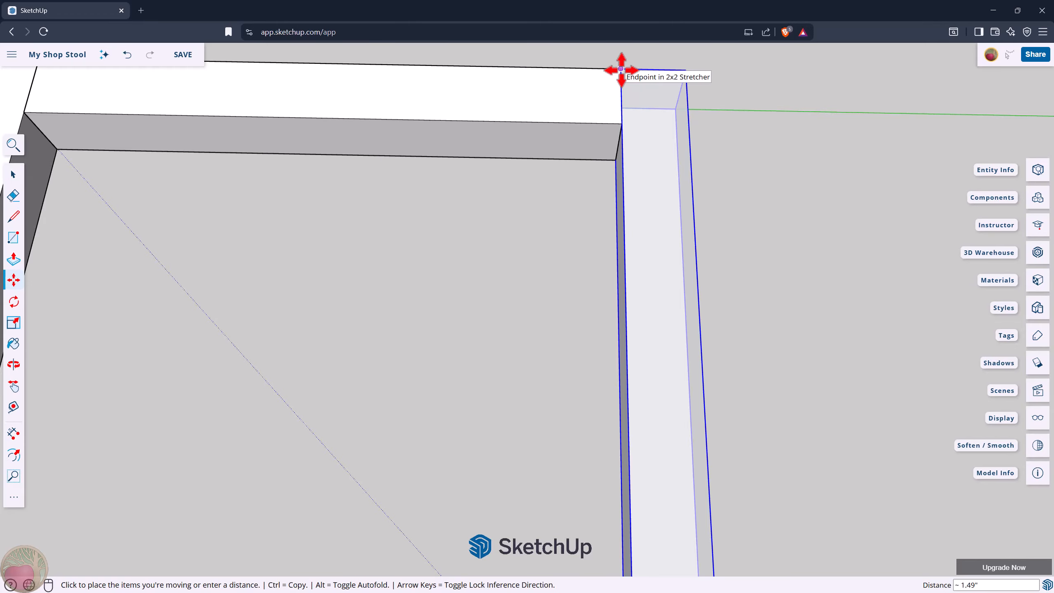
pyautogui.click(621, 70)
pyautogui.scroll(-2, 760, 164)
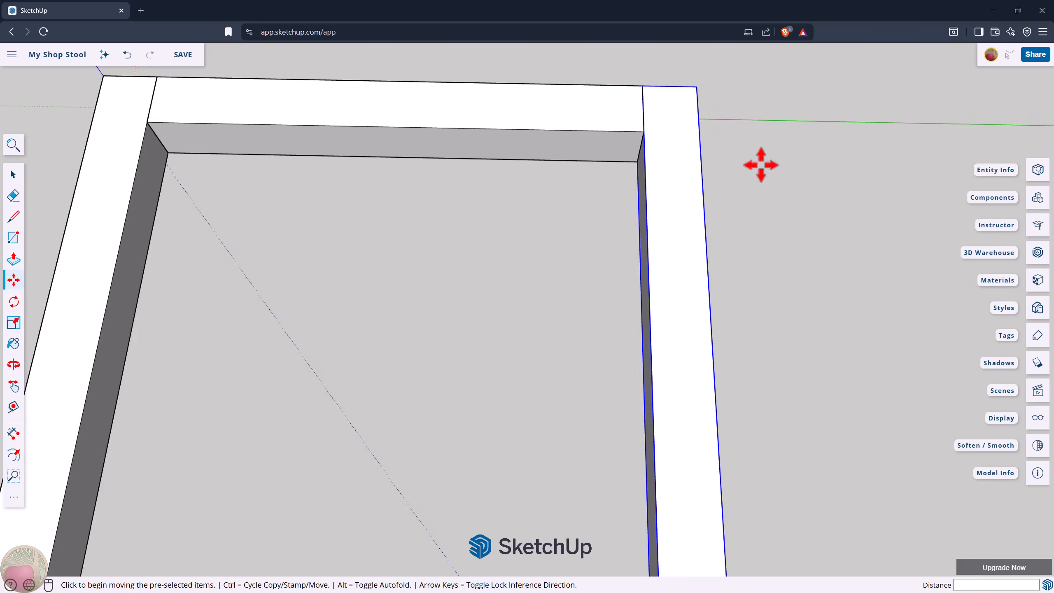
pyautogui.scroll(-3, 760, 164)
pyautogui.scroll(-3, 700, 73)
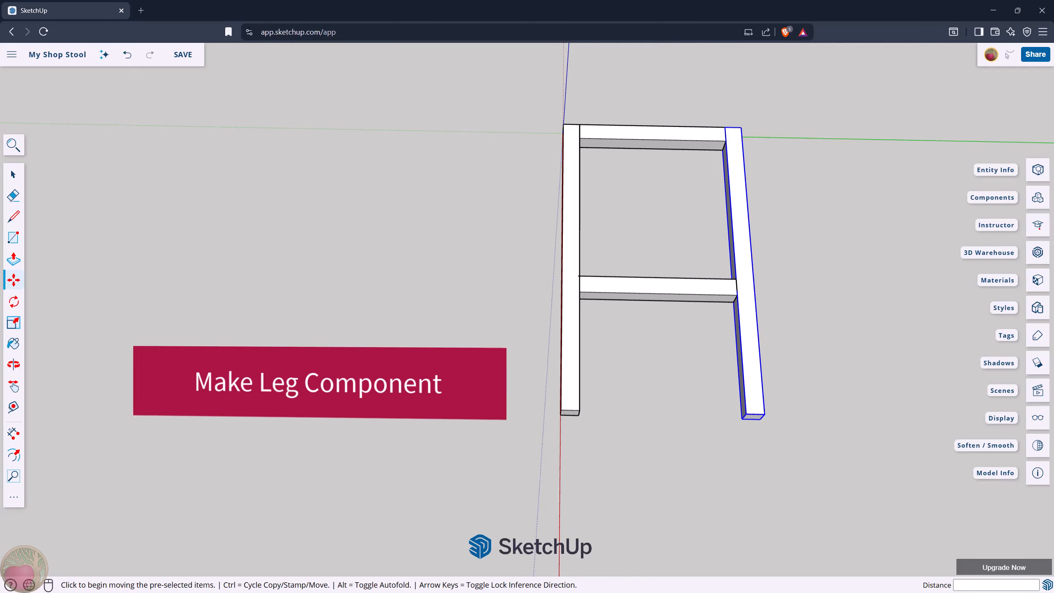
# - Make both legs and both stretchers into one component named "Leg Frame"
pyautogui.press('space')
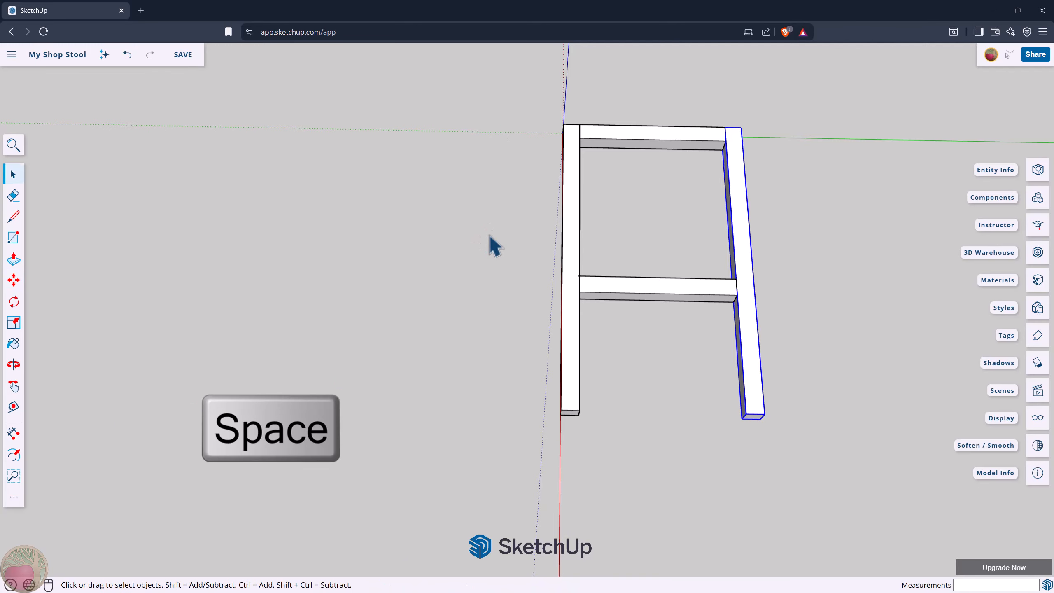
pyautogui.moveTo(504, 77); pyautogui.dragTo(799, 456)
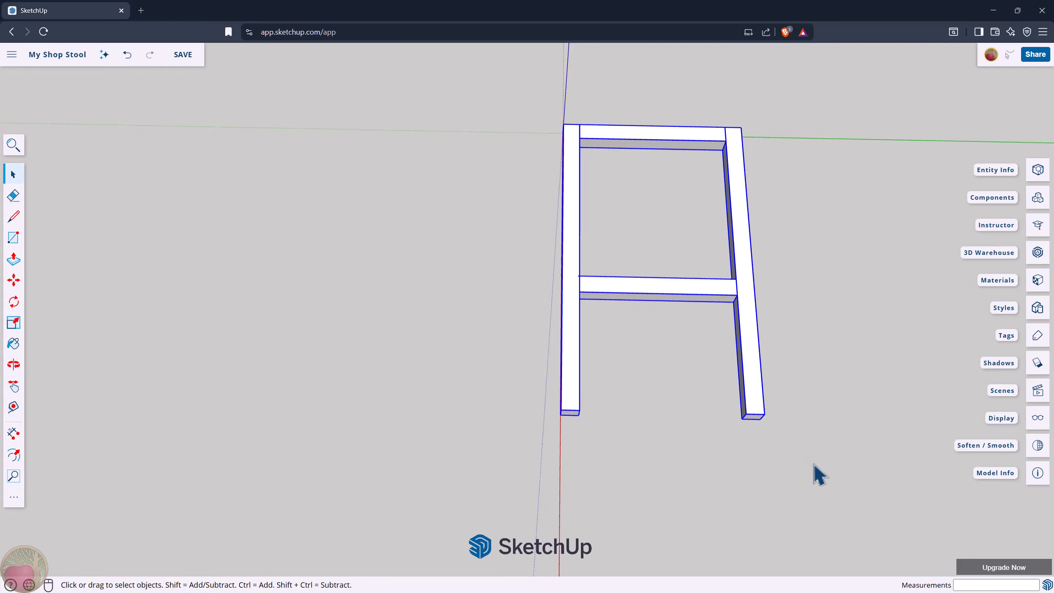
pyautogui.press('g')
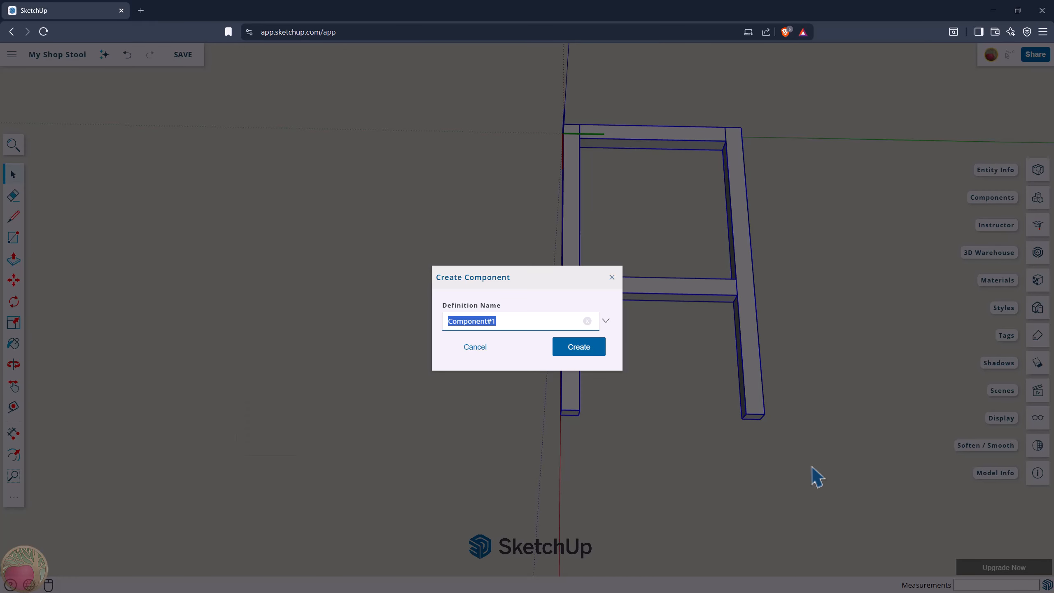
pyautogui.write('Leg Frame')
pyautogui.click(572, 348)
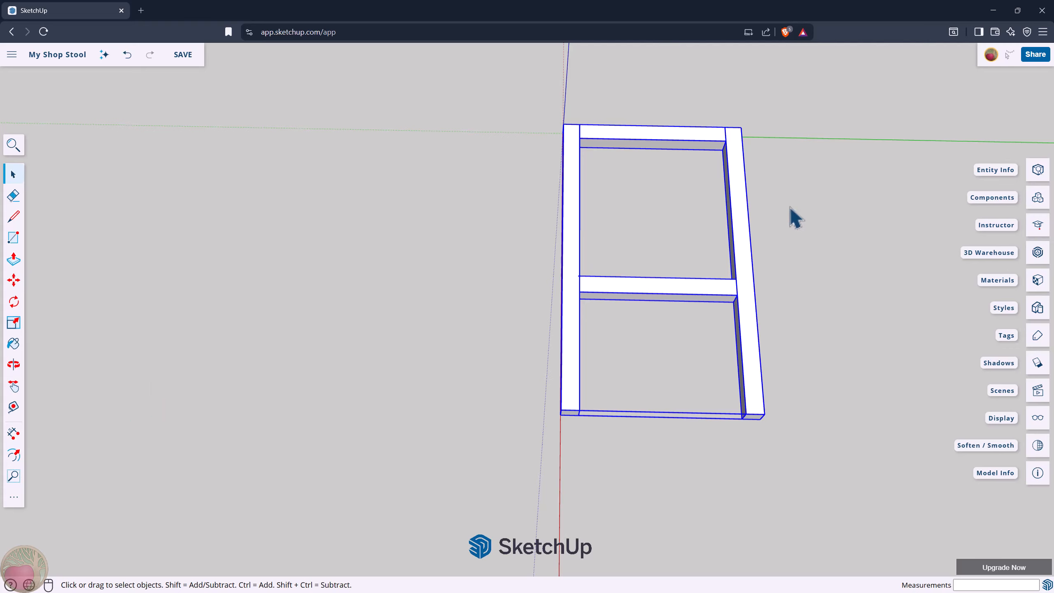
# - Rotate the leg frame 90 degrees about the red direction, pivoting on the second leg's lower outer corner, so it stands on edge
pyautogui.press('o')
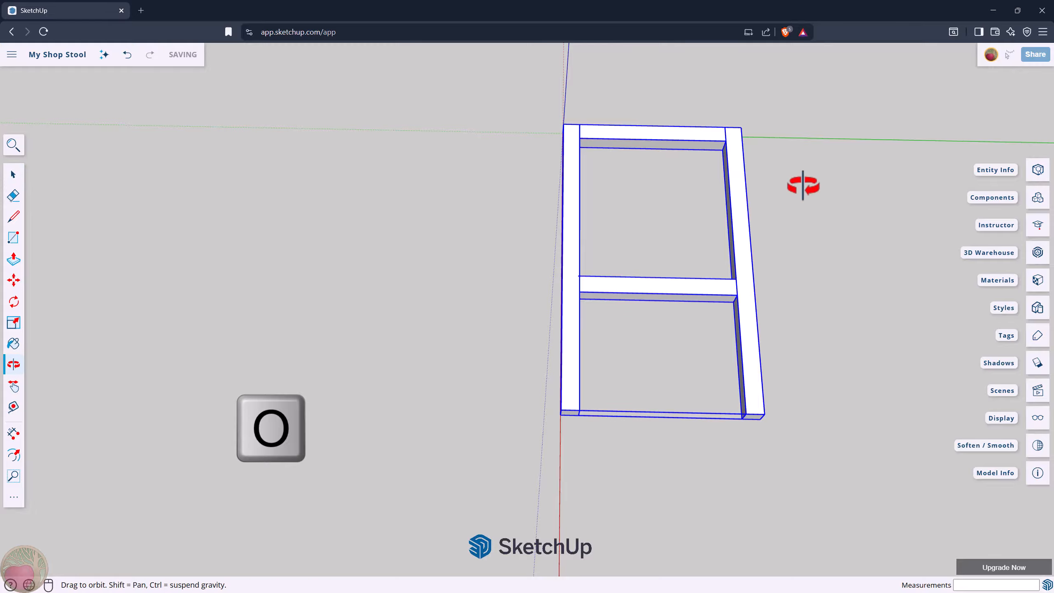
pyautogui.moveTo(815, 339); pyautogui.dragTo(841, 209)
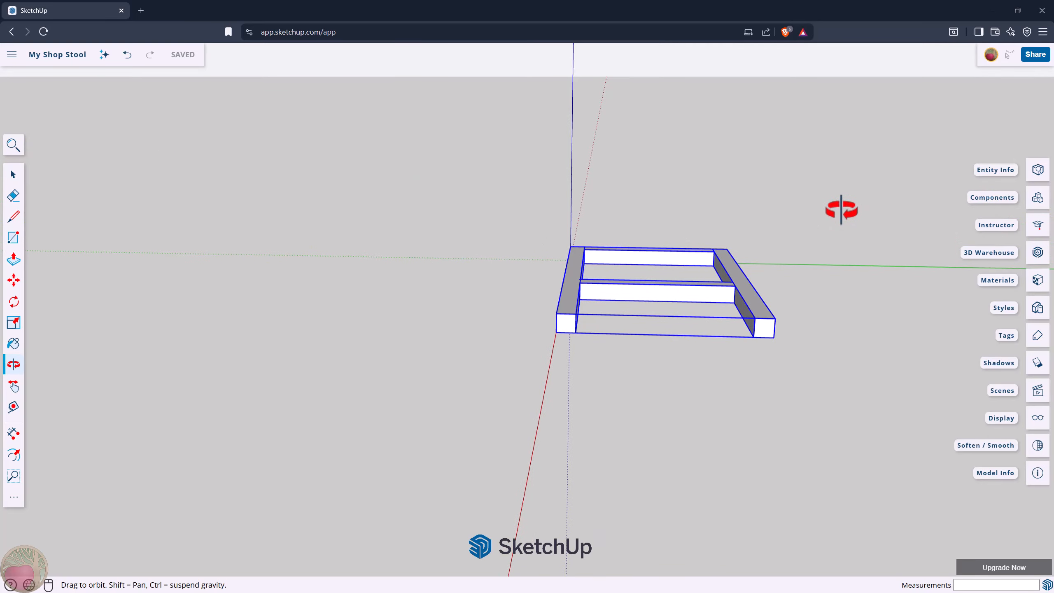
pyautogui.rightClick(840, 211)
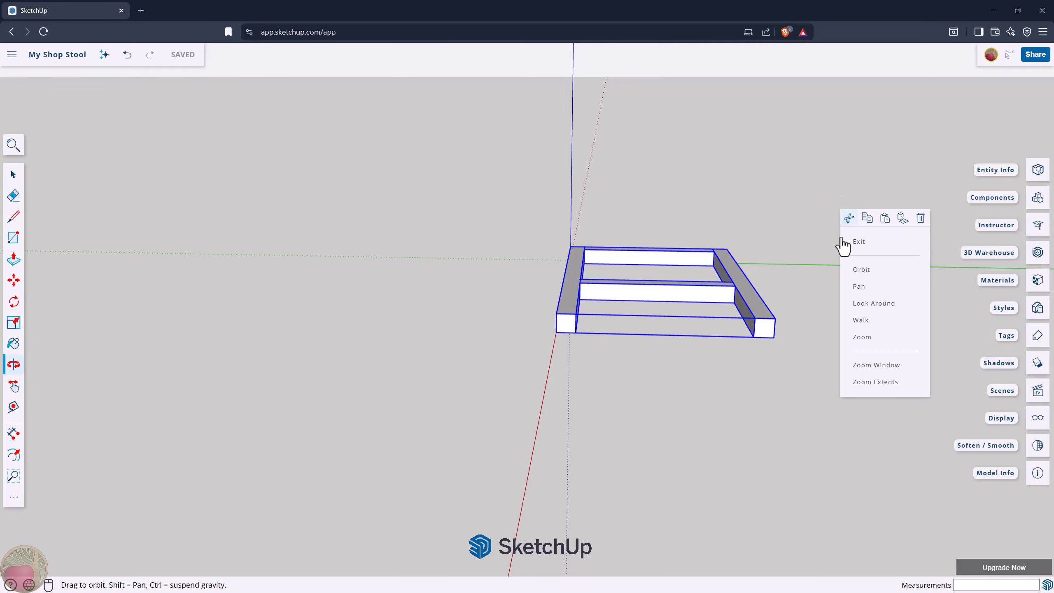
pyautogui.click(856, 286)
pyautogui.moveTo(825, 225); pyautogui.dragTo(481, 232)
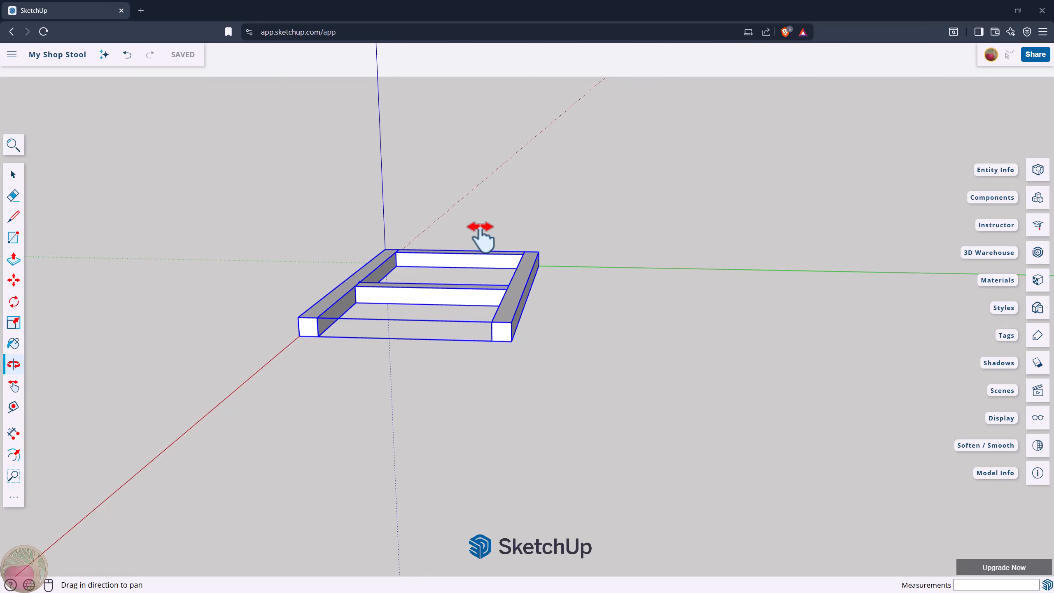
pyautogui.moveTo(616, 324); pyautogui.dragTo(652, 266)
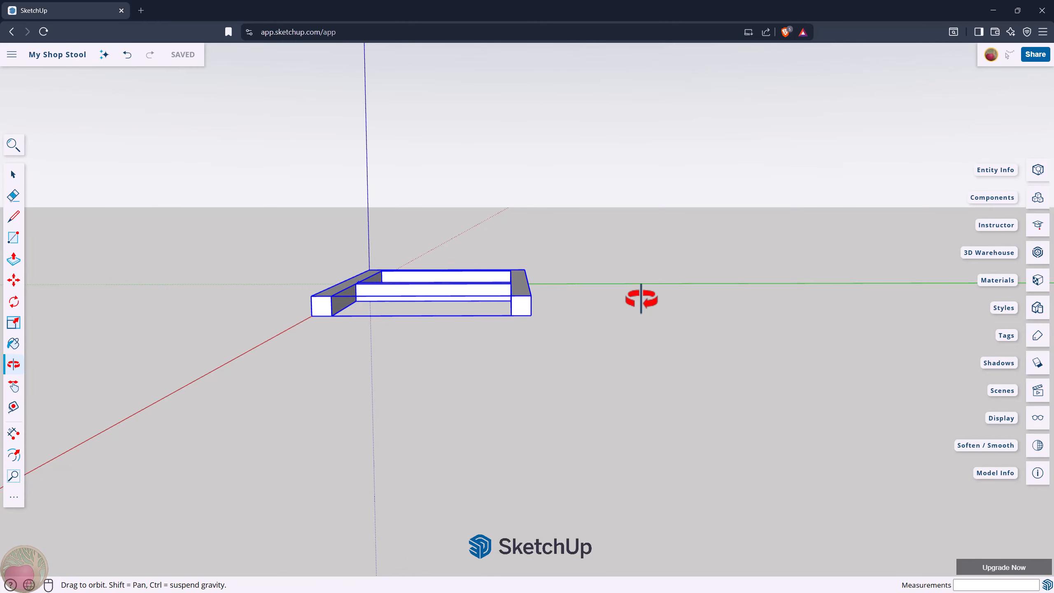
pyautogui.press('q')
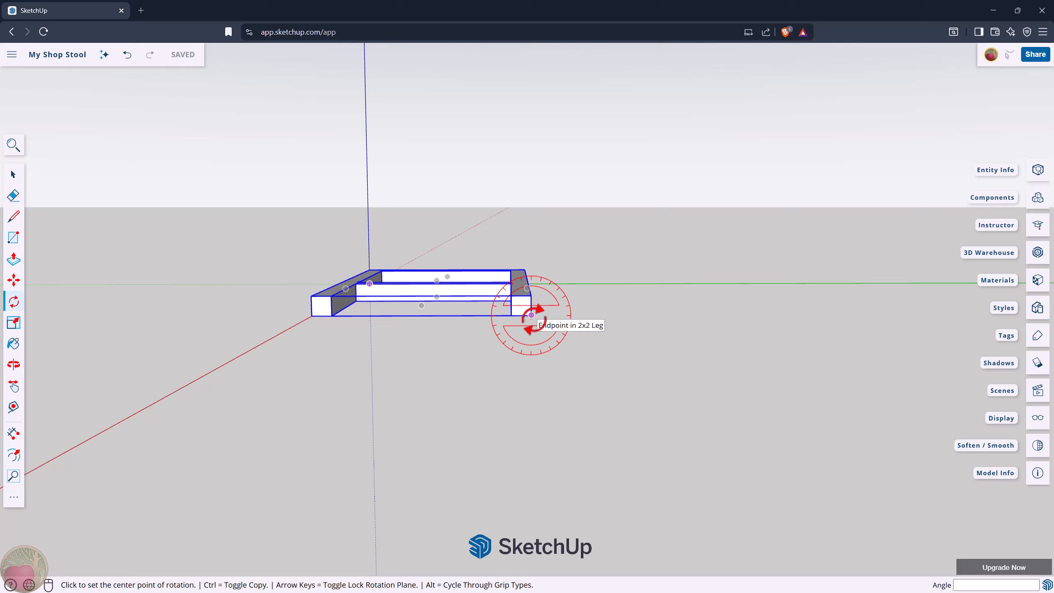
pyautogui.click(531, 314)
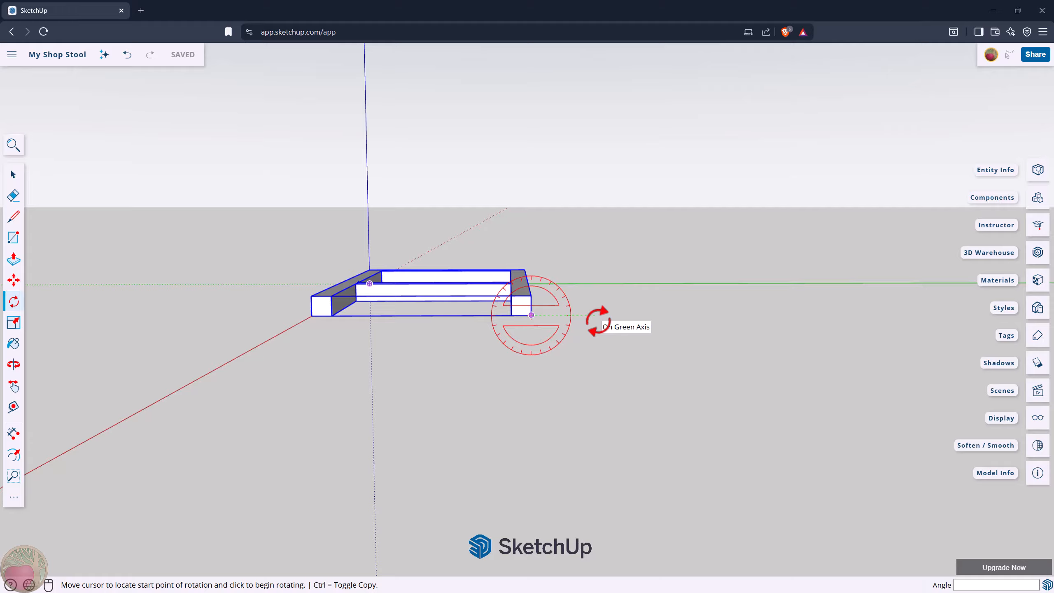
pyautogui.click(598, 322)
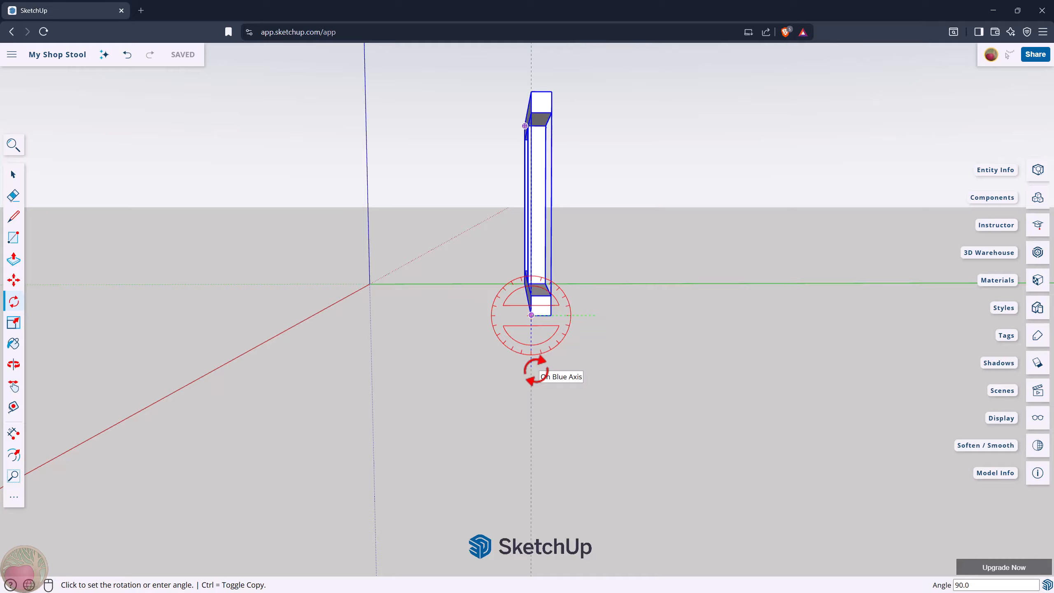
pyautogui.click(531, 367)
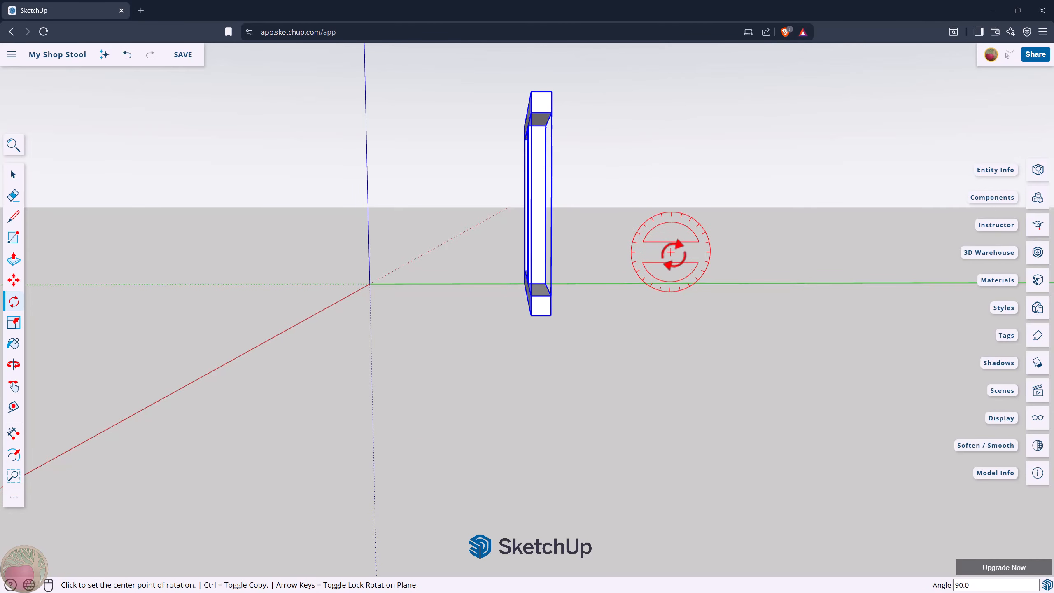
# - Draw a 1.5 by 10.5 inch rectangle on the ground along the green axis, beyond the leg frame
pyautogui.moveTo(670, 177); pyautogui.dragTo(627, 318, button='middle')
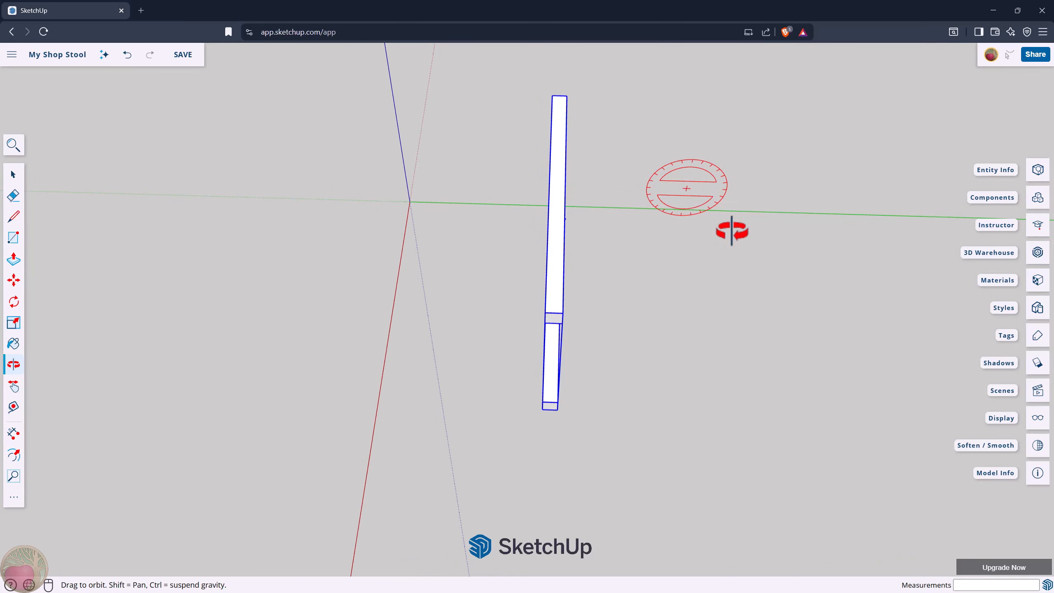
pyautogui.press('r')
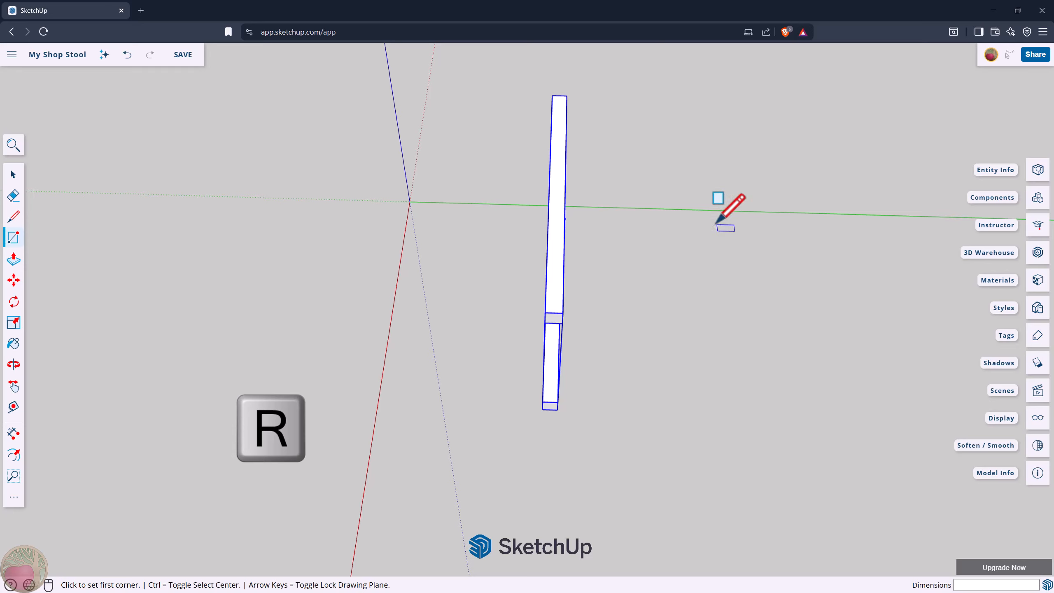
pyautogui.click(671, 211)
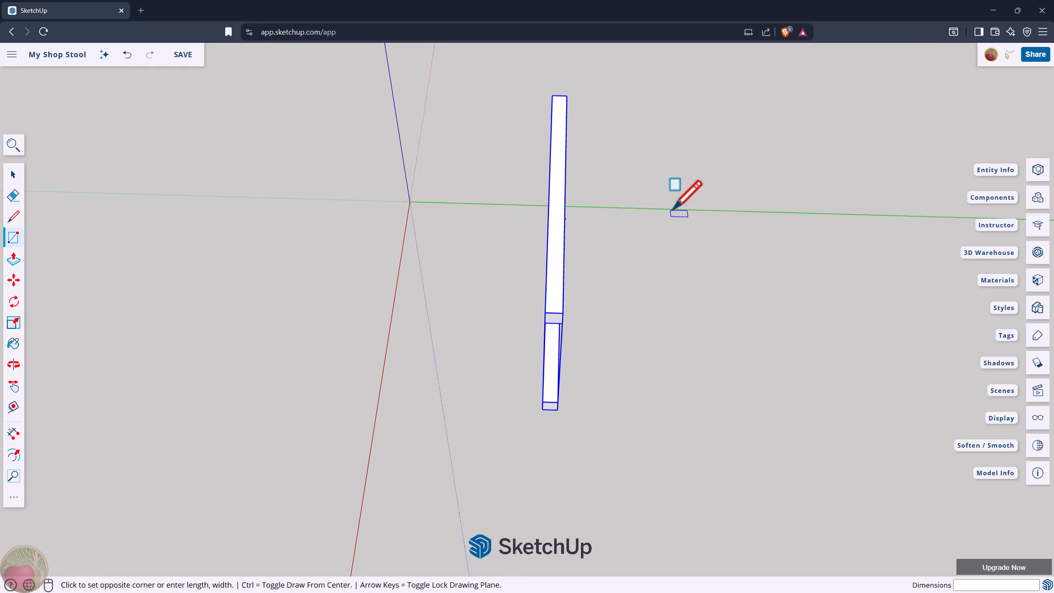
pyautogui.click(768, 246)
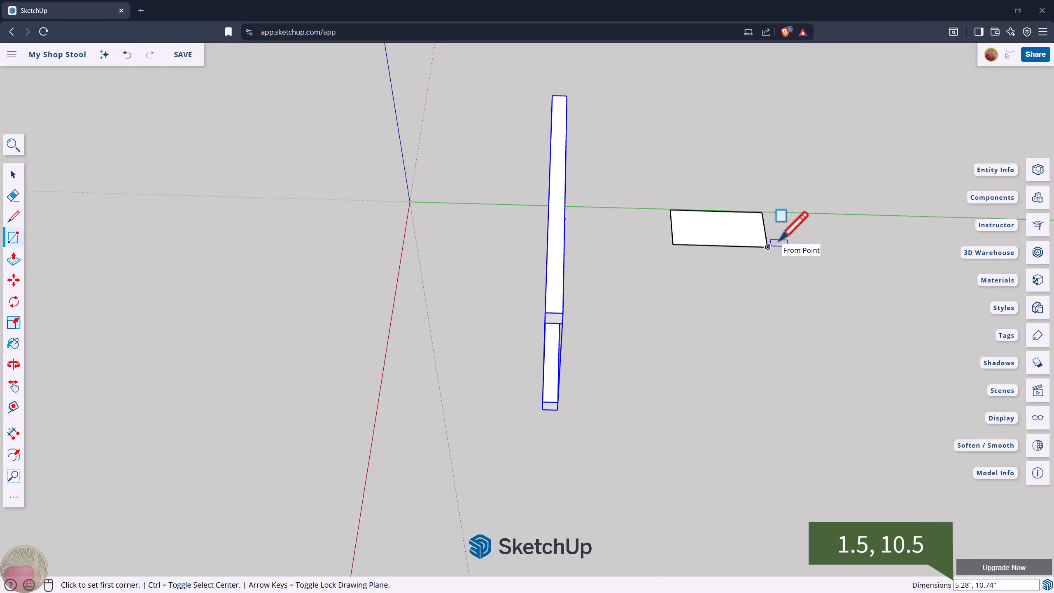
pyautogui.write('1.5, 10.5')
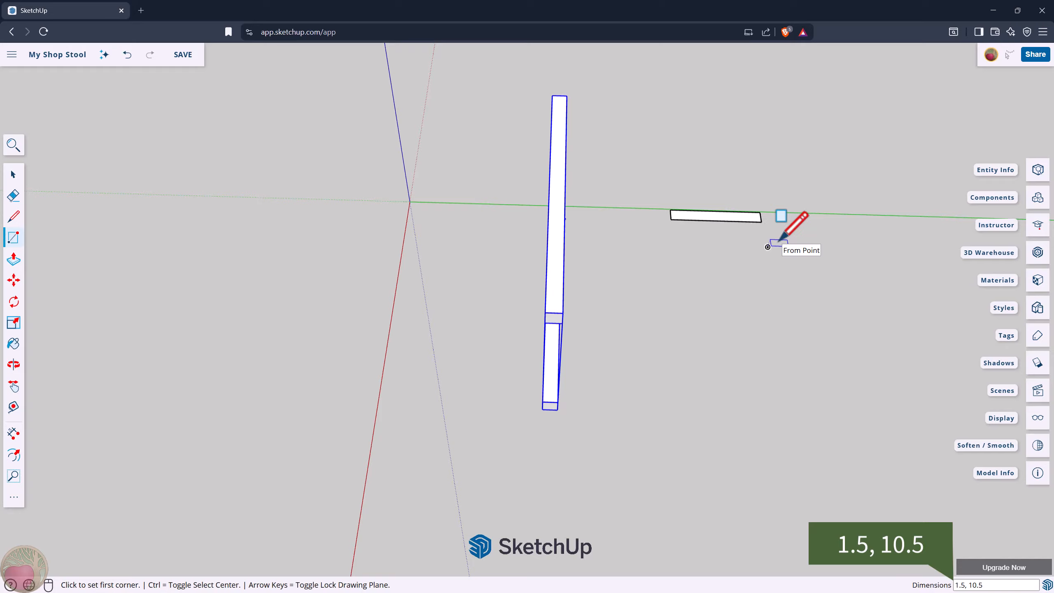
# - Extrude the rectangle upward 1.5 inches with Push/Pull to form a short 2x2
pyautogui.press('p')
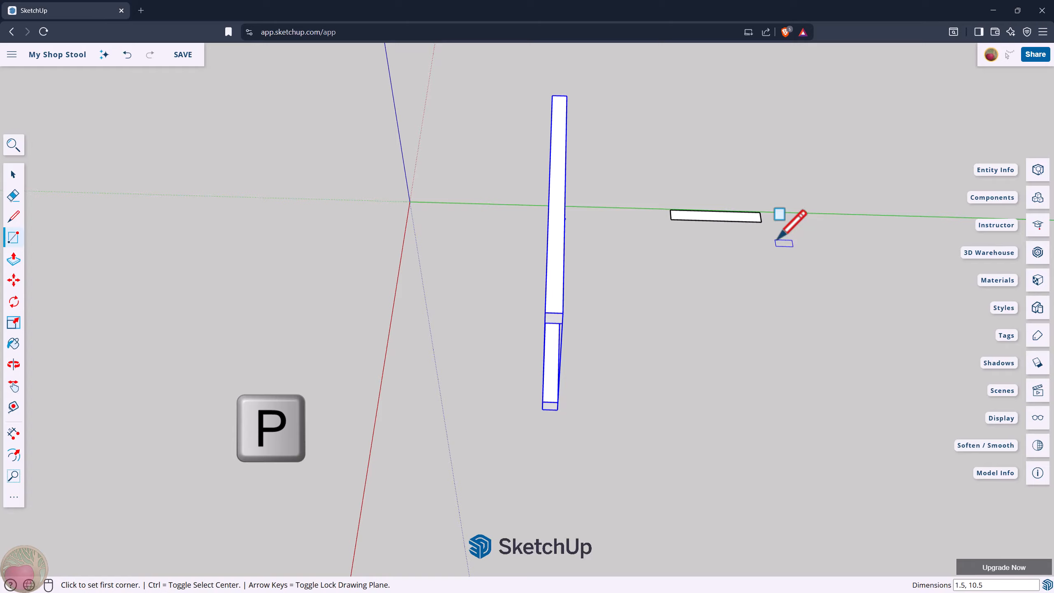
pyautogui.click(707, 233)
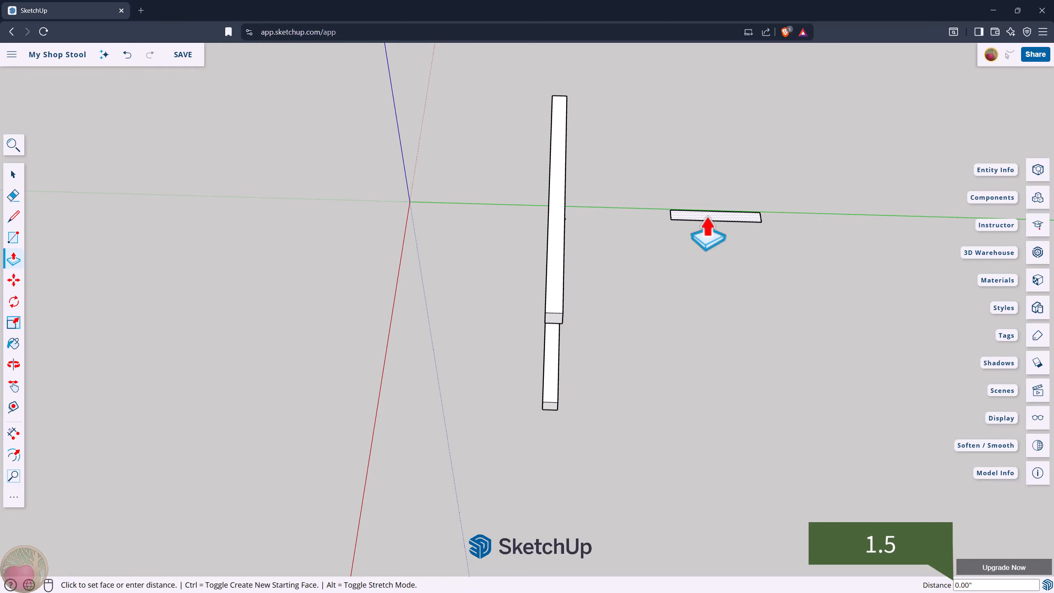
pyautogui.click(707, 224)
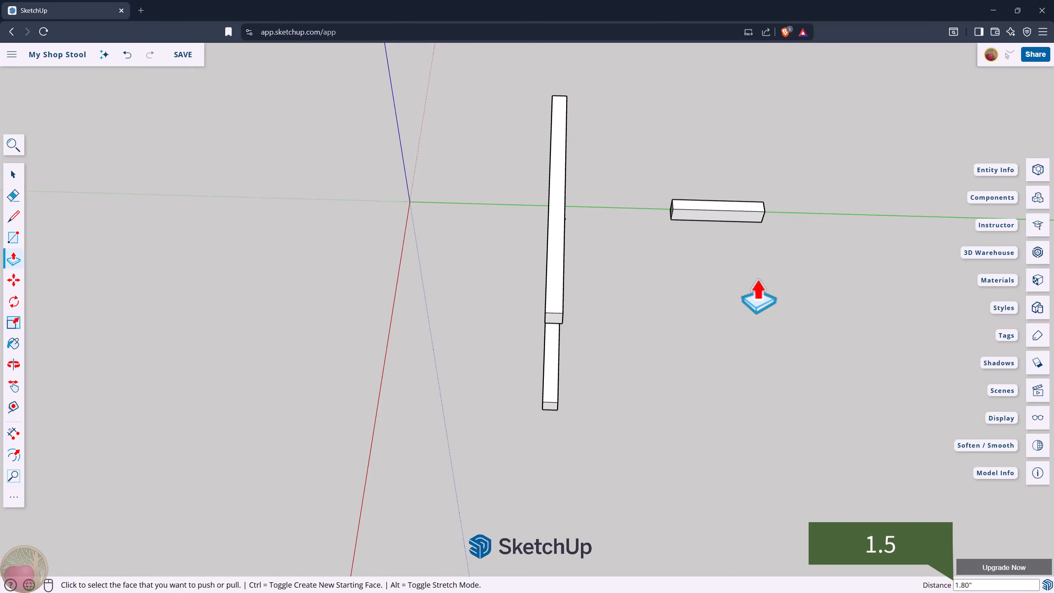
pyautogui.write('1.5')
pyautogui.press('Return')
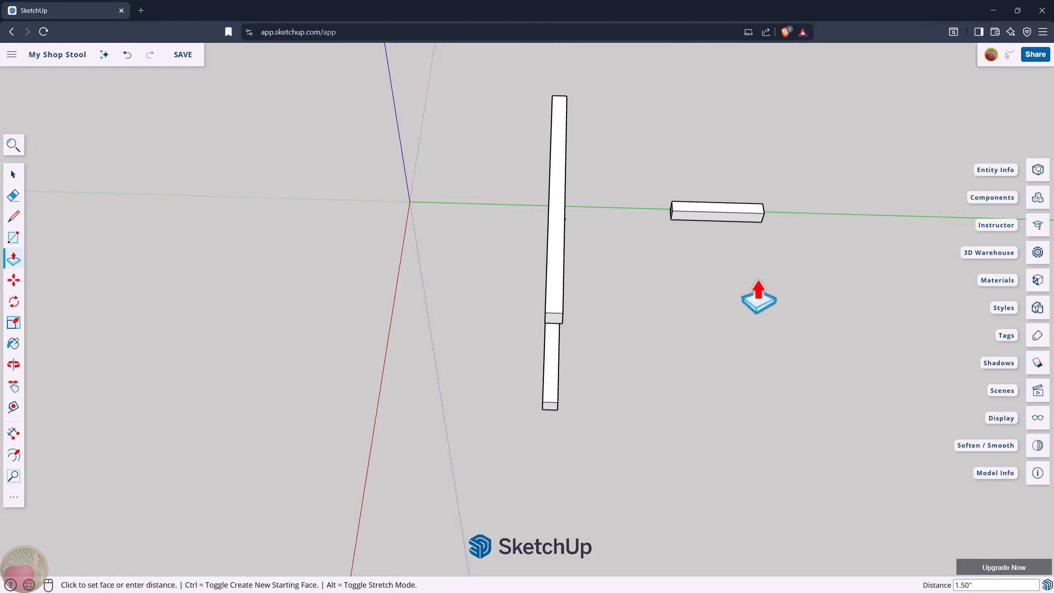
# - Make the whole short piece into a component named "2x2 Short Rail"
pyautogui.press('space')
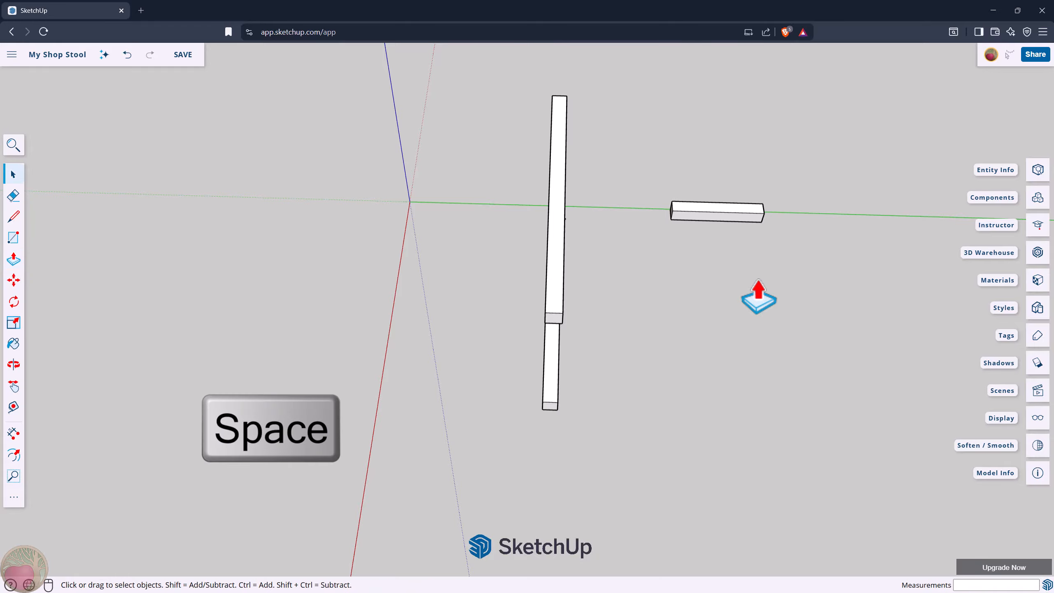
pyautogui.tripleClick(714, 219)
pyautogui.press('g')
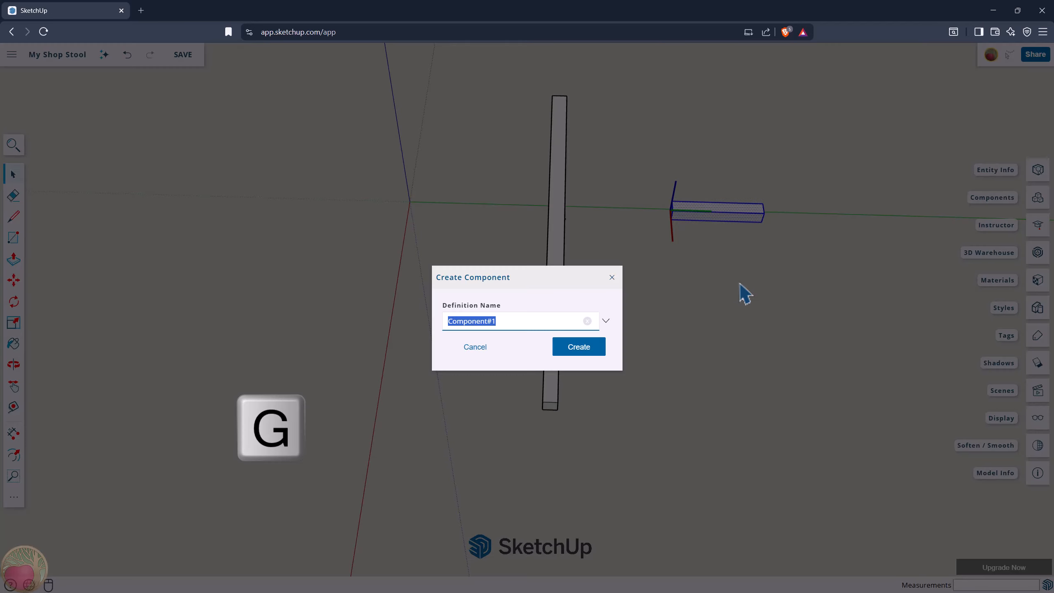
pyautogui.write('2x2')
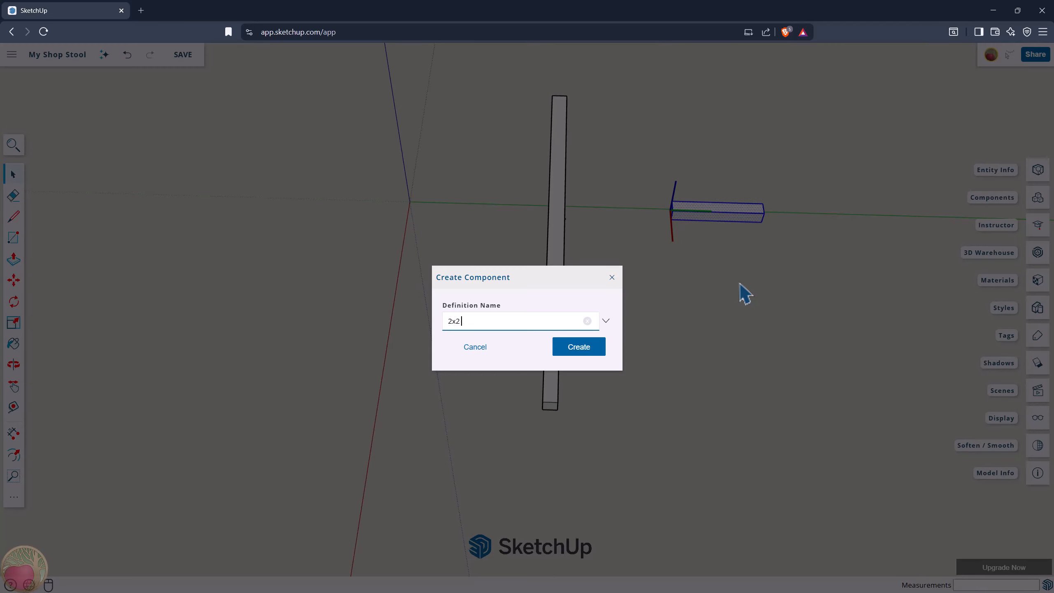
pyautogui.write(' Short Rail')
pyautogui.click(593, 352)
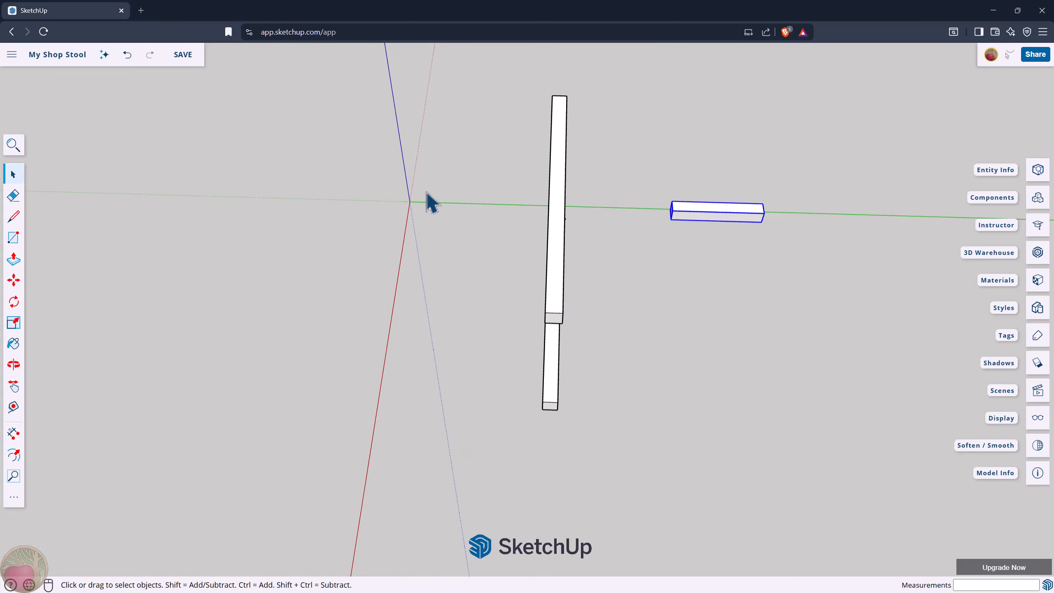
# - Move the short rail by its near lower end corner onto the lower outer corner of the leg frame's closed end
pyautogui.press('o')
pyautogui.moveTo(440, 144); pyautogui.dragTo(531, 207)
pyautogui.scroll(3, 455, 370)
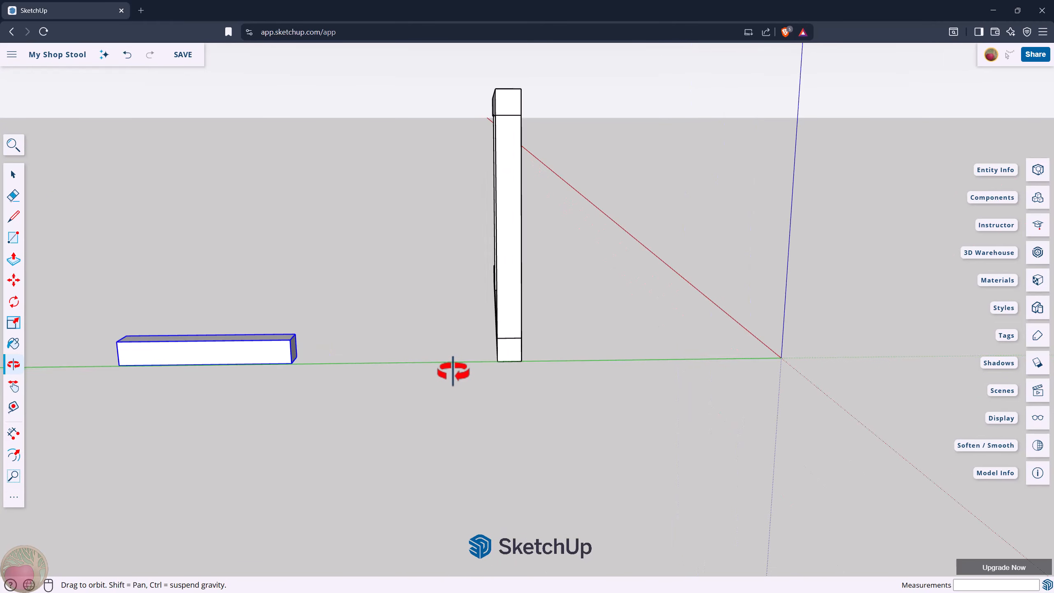
pyautogui.press('m')
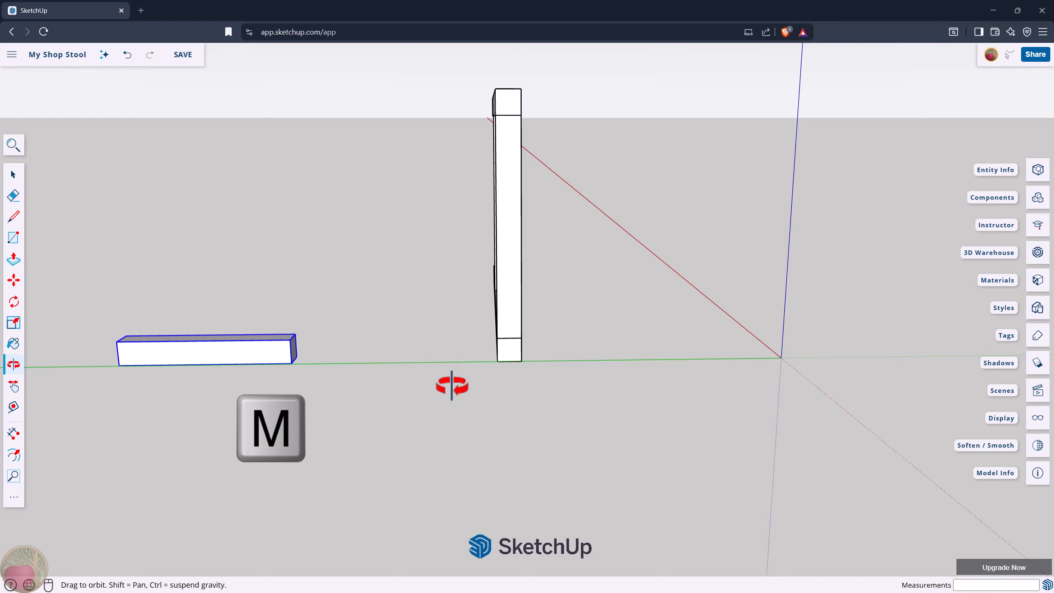
pyautogui.click(292, 363)
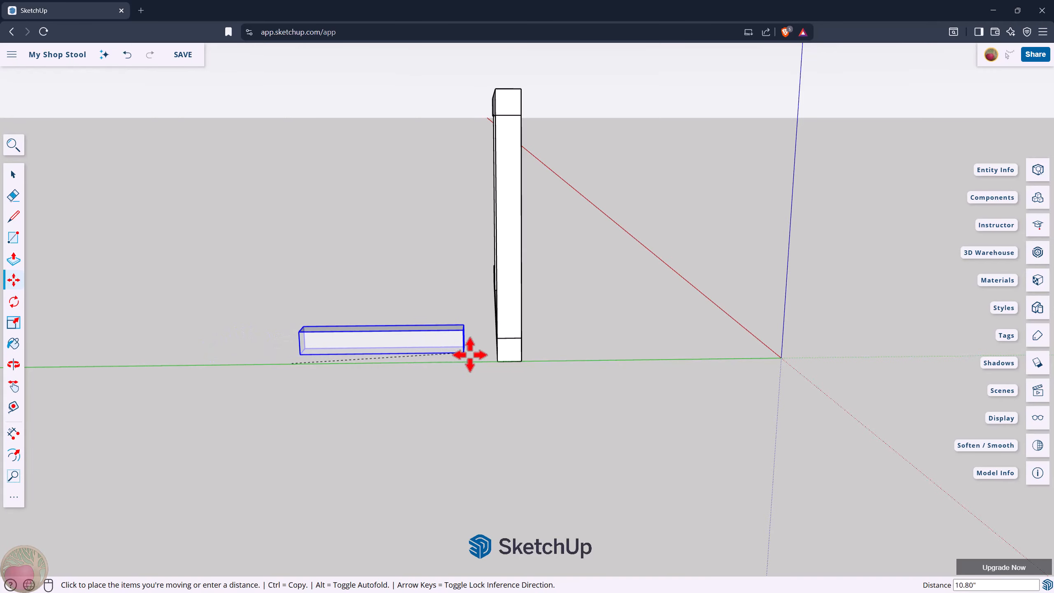
pyautogui.click(501, 360)
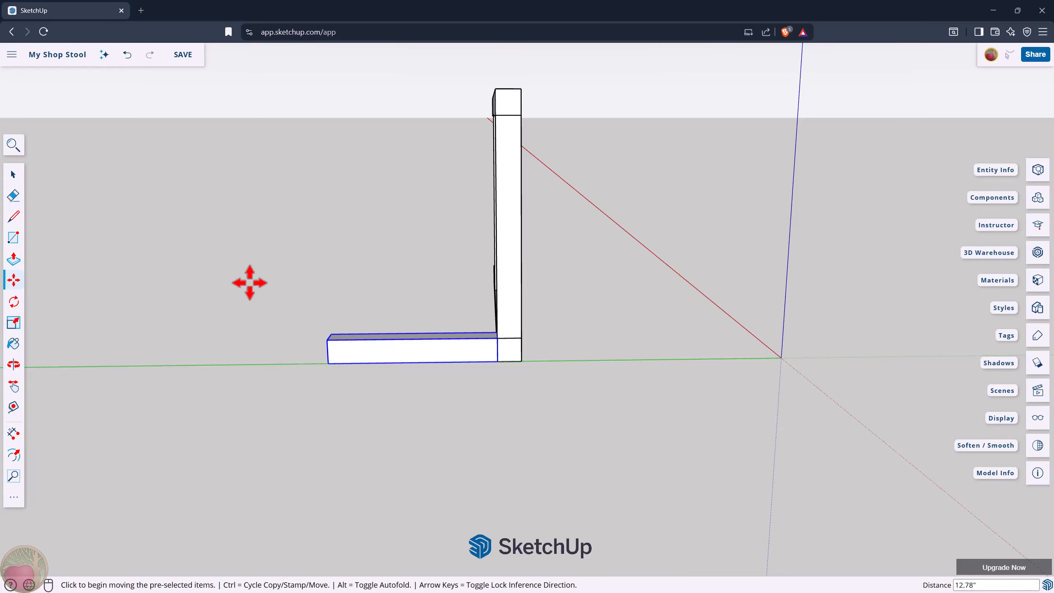
# - Place a guide point on the lower leg's upper outer edge, 16 inches from the short rail's upper corner
pyautogui.press('o')
pyautogui.moveTo(218, 235); pyautogui.dragTo(570, 277)
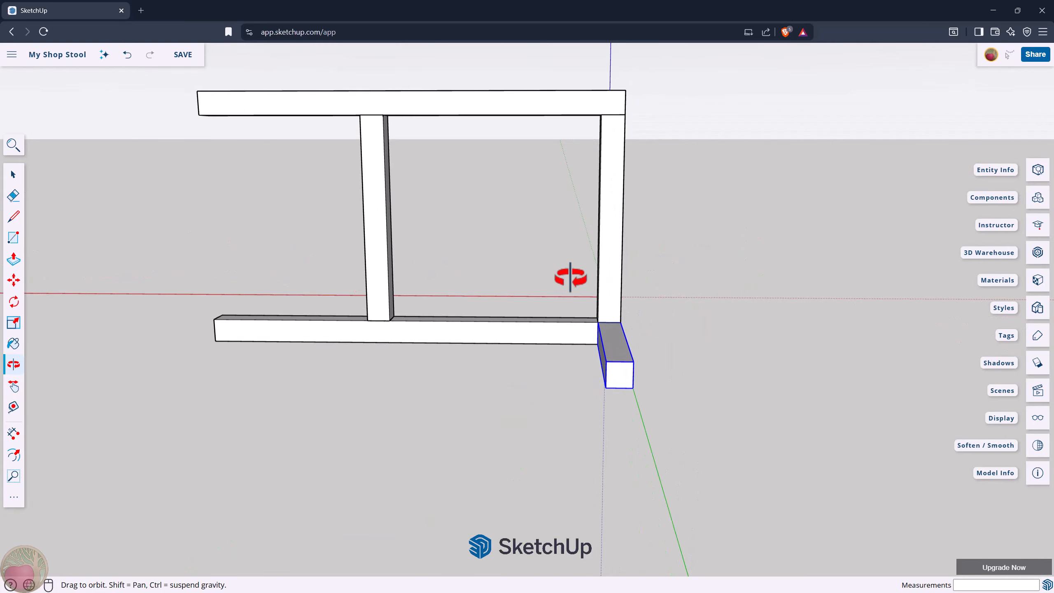
pyautogui.moveTo(105, 287); pyautogui.dragTo(555, 342)
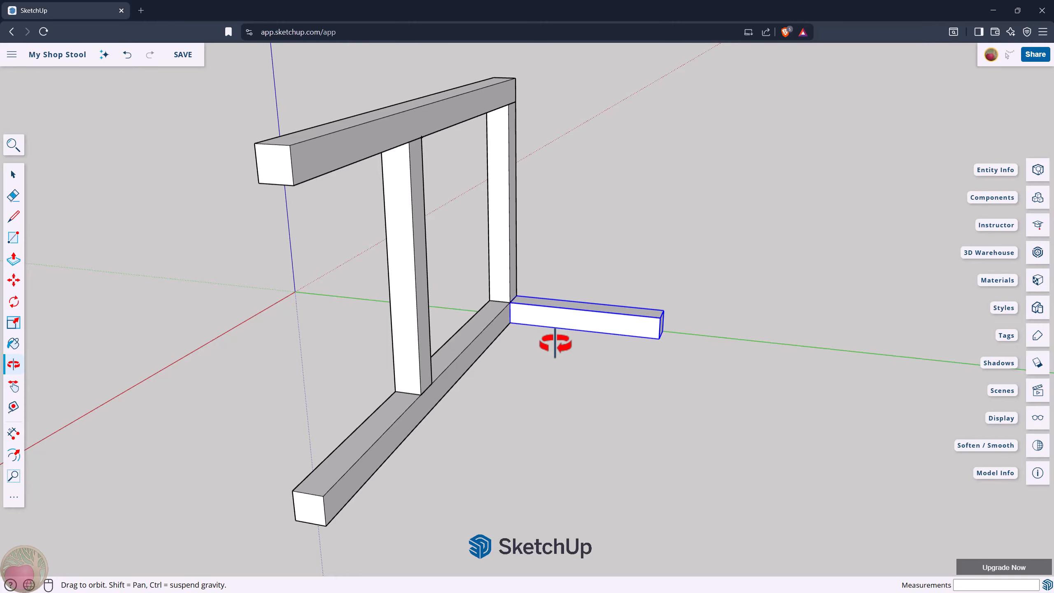
pyautogui.press('t')
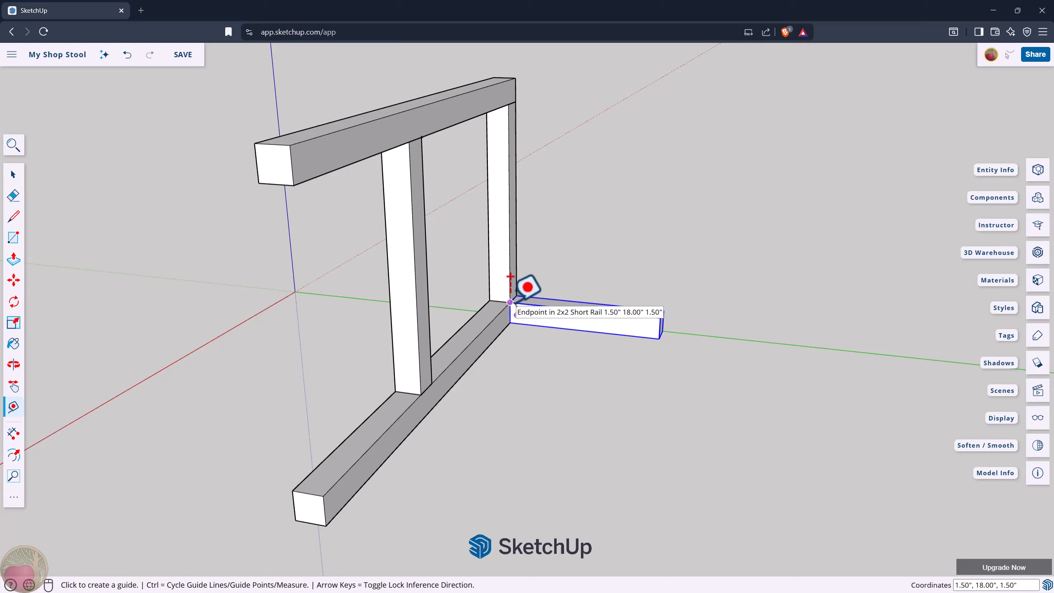
pyautogui.click(510, 302)
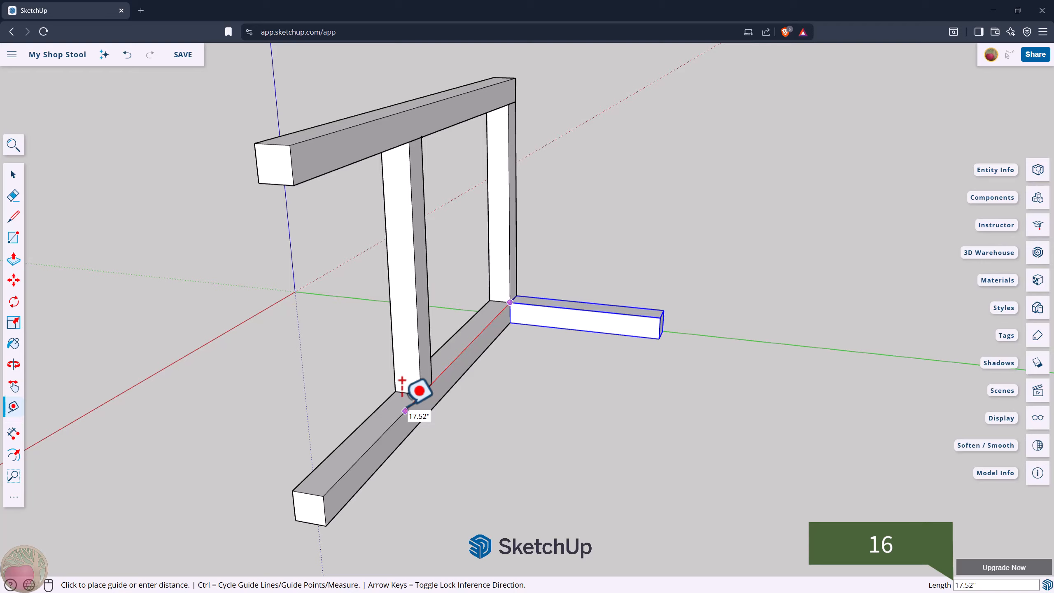
pyautogui.write('16')
pyautogui.press('Return')
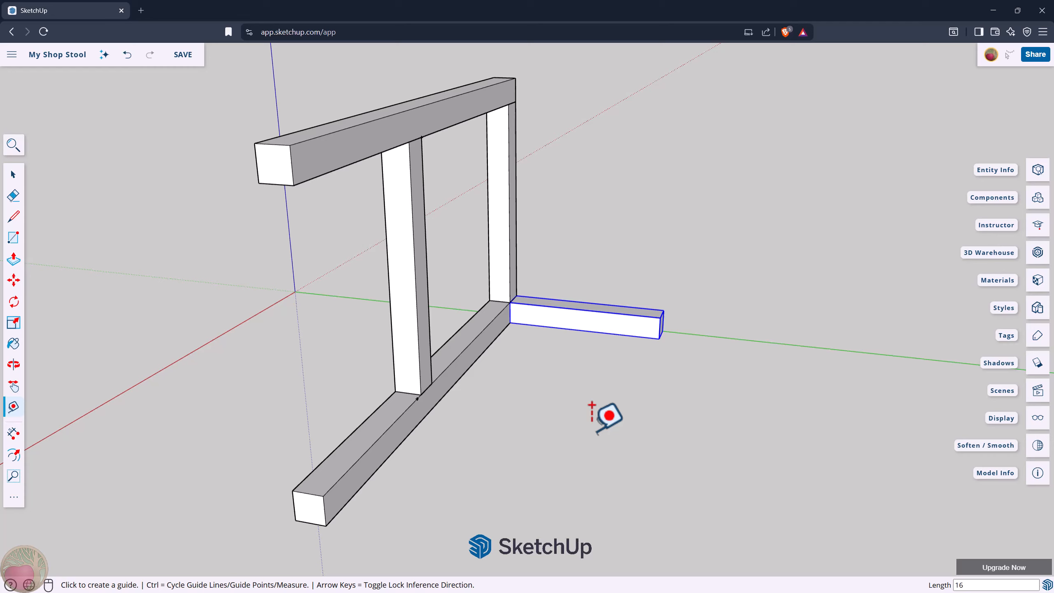
# - Copy the short rail and paste the copy beside the lower leg, near the guide point
pyautogui.hotkey('ctrl', 'c')
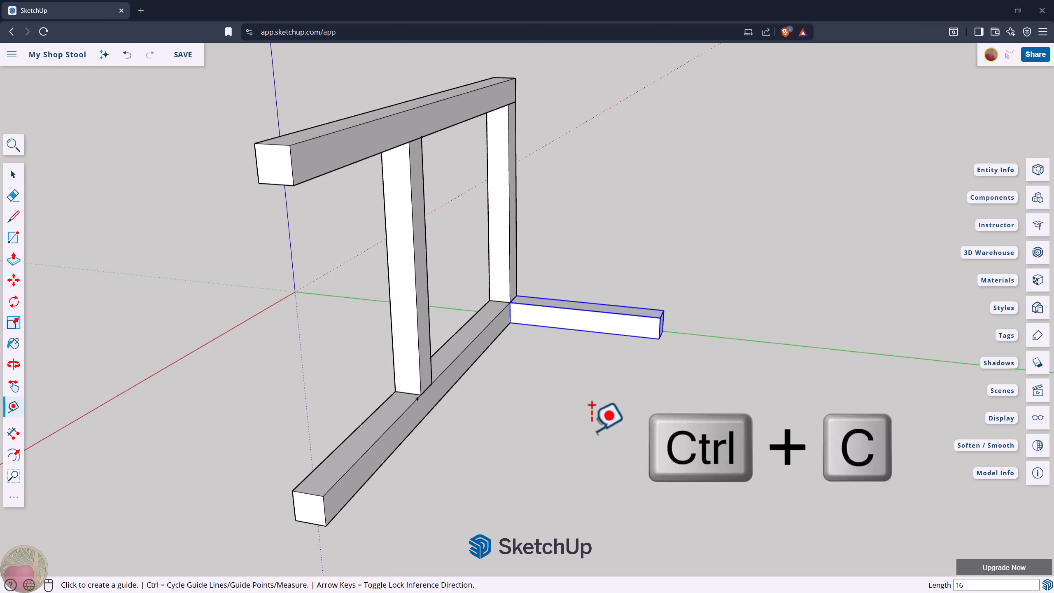
pyautogui.hotkey('ctrl', 'v')
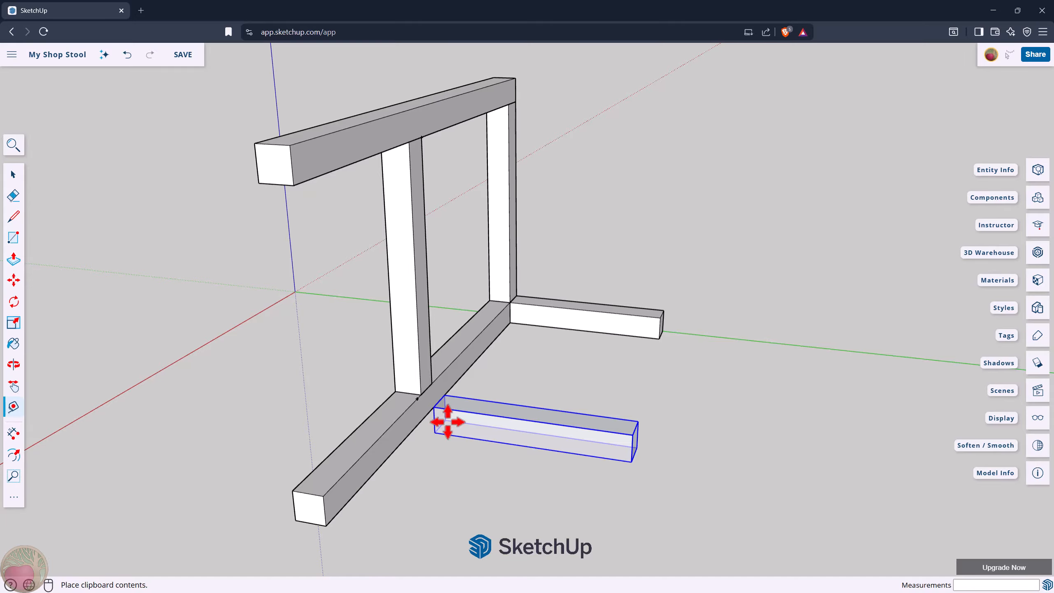
pyautogui.click(448, 422)
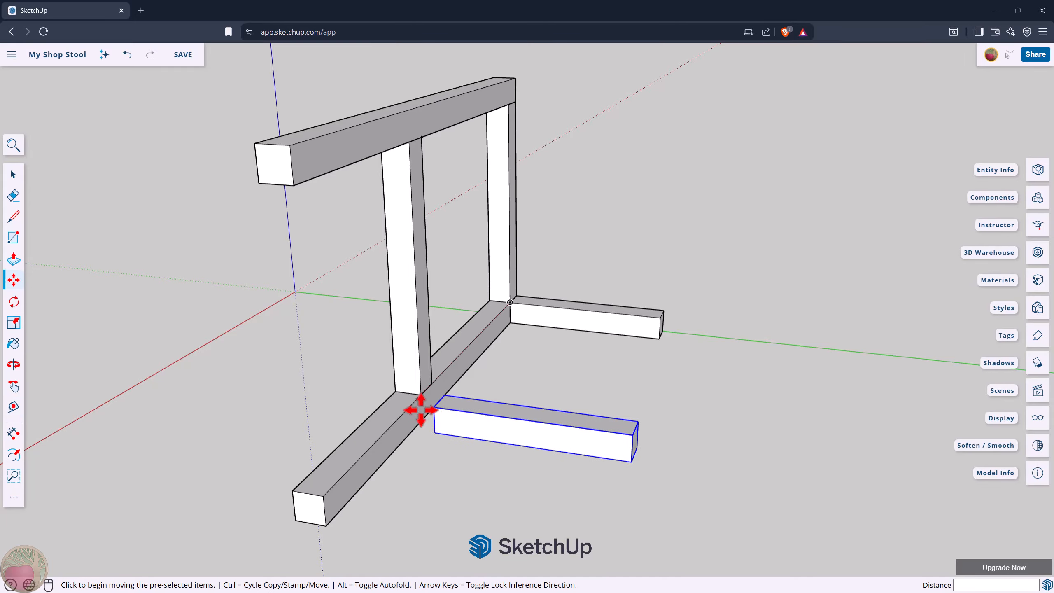
# - Move the copied short rail by its upper inner end corner onto the guide point on the lower leg
pyautogui.scroll(3, 418, 411)
pyautogui.scroll(2, 420, 409)
pyautogui.scroll(1, 430, 405)
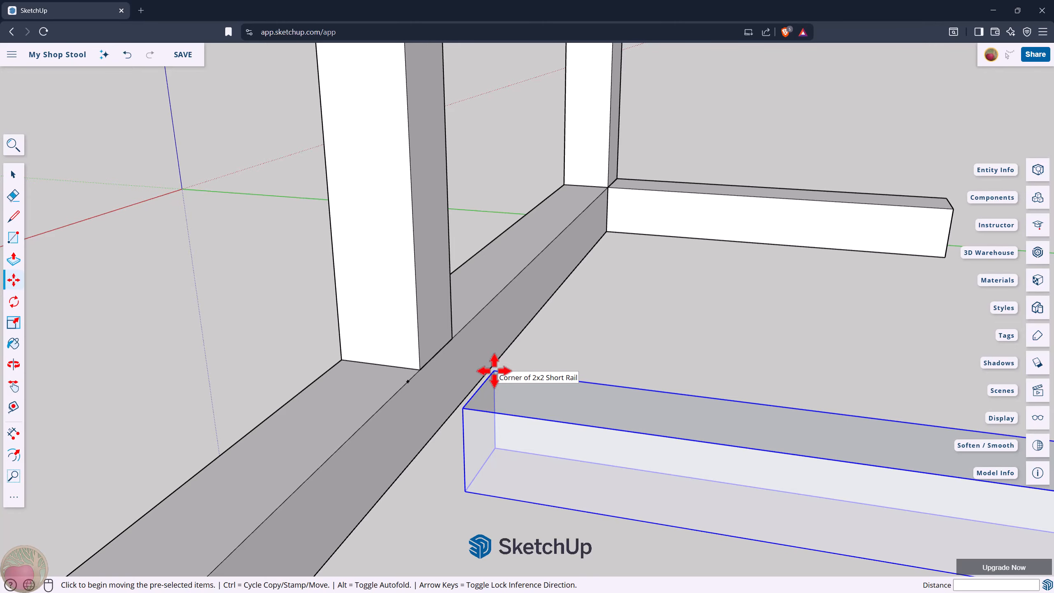
pyautogui.click(493, 370)
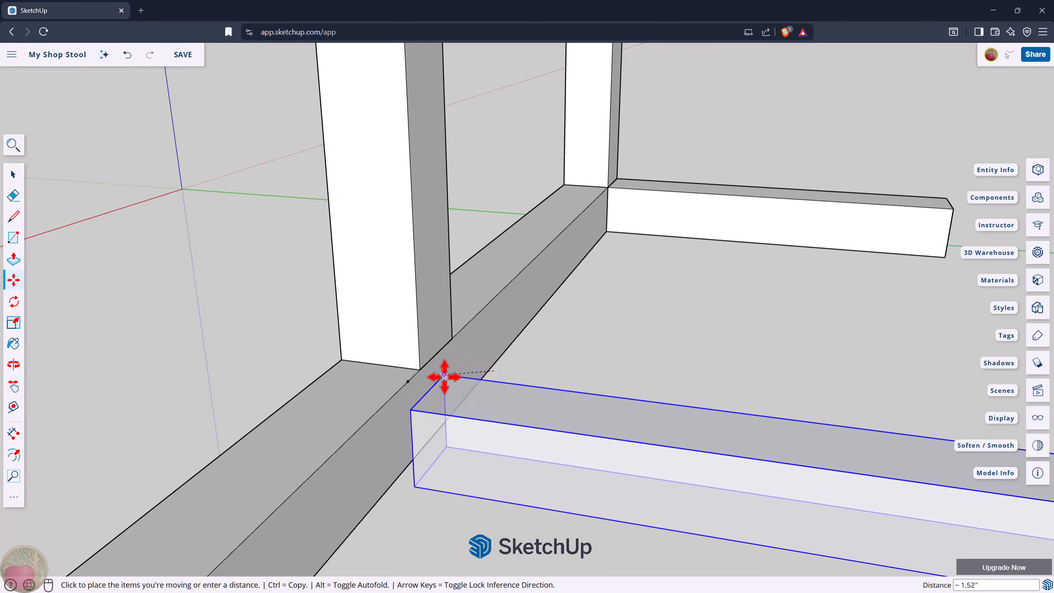
pyautogui.click(411, 380)
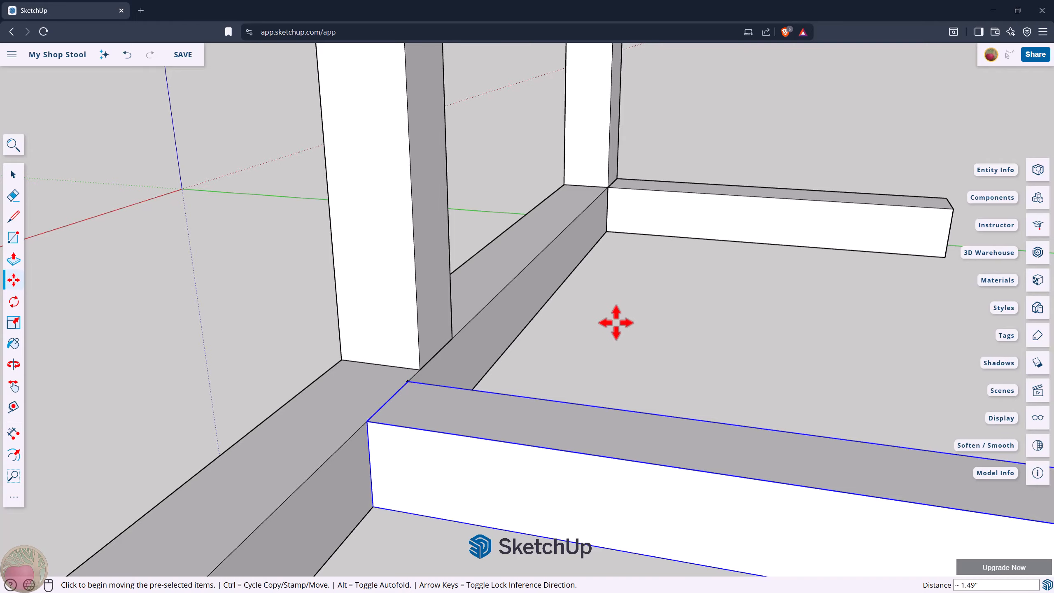
# - Copy the two short rails on the lower leg together and paste the copies against the upper leg of the frame
pyautogui.scroll(-5, 631, 286)
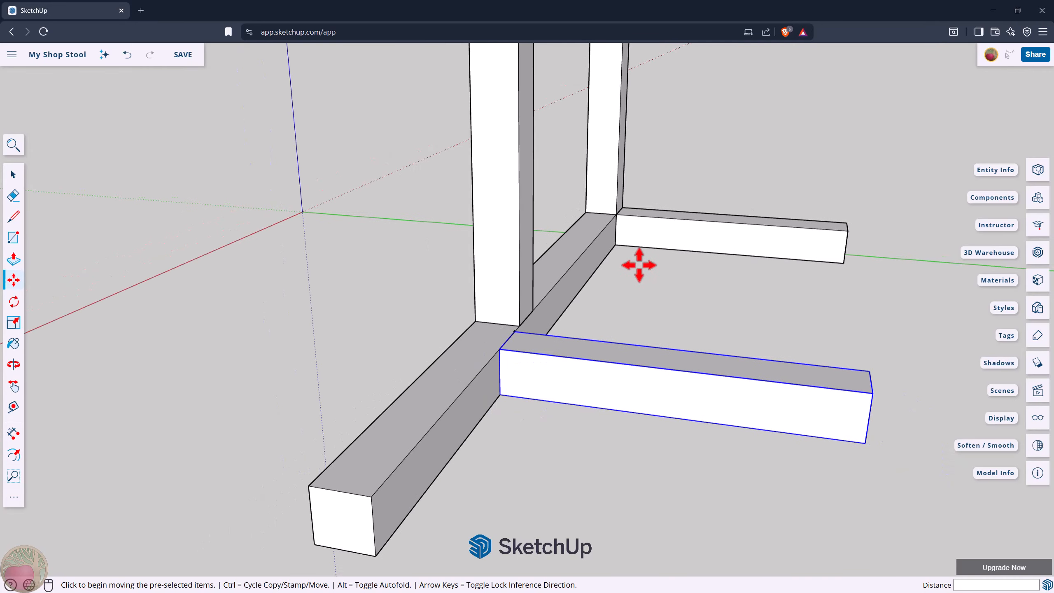
pyautogui.scroll(-3, 640, 273)
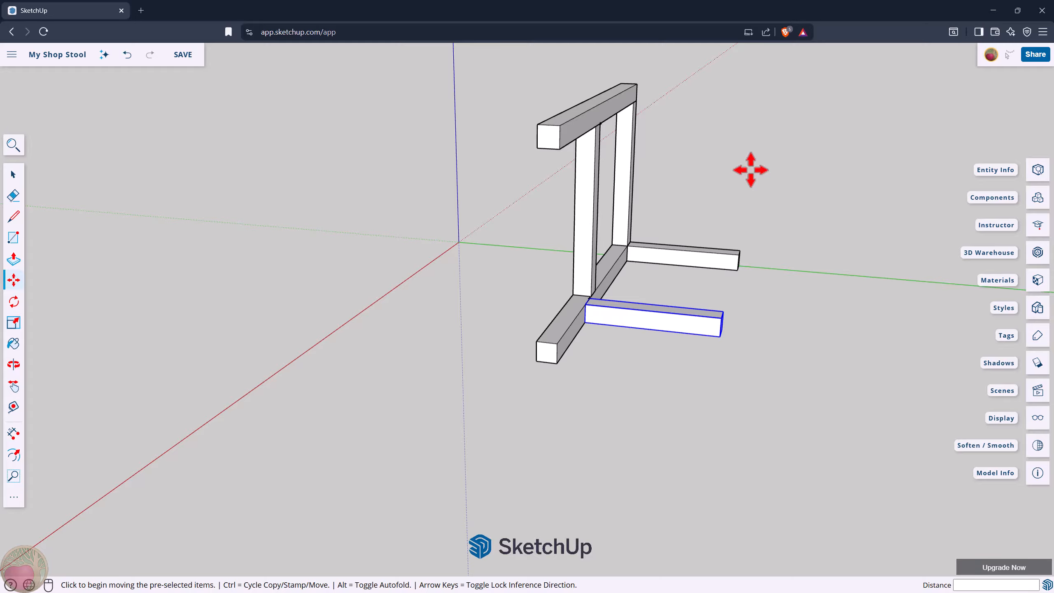
pyautogui.press('o')
pyautogui.moveTo(705, 109); pyautogui.dragTo(709, 274)
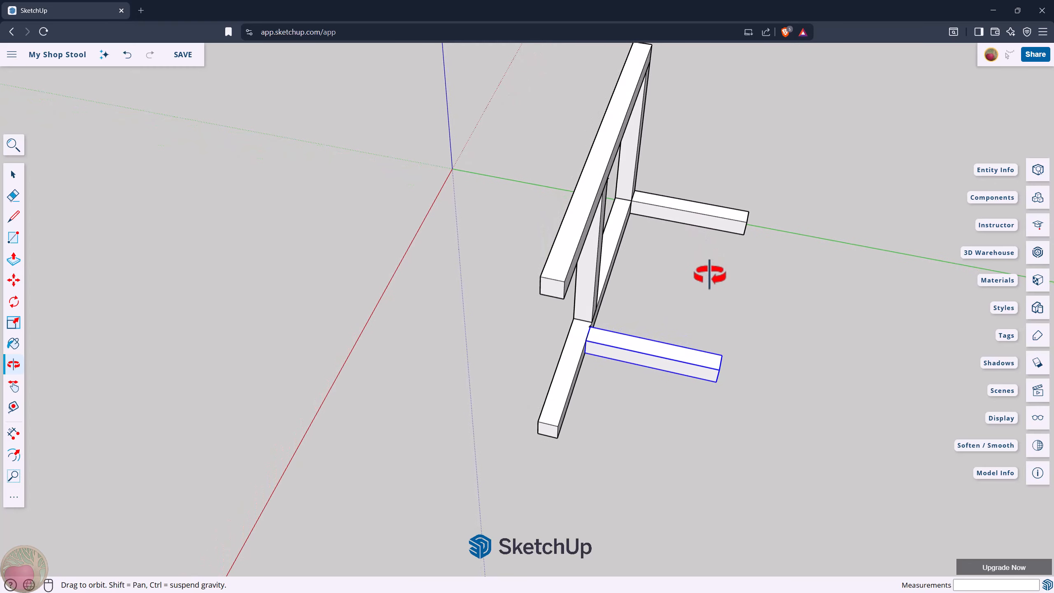
pyautogui.rightClick(709, 274)
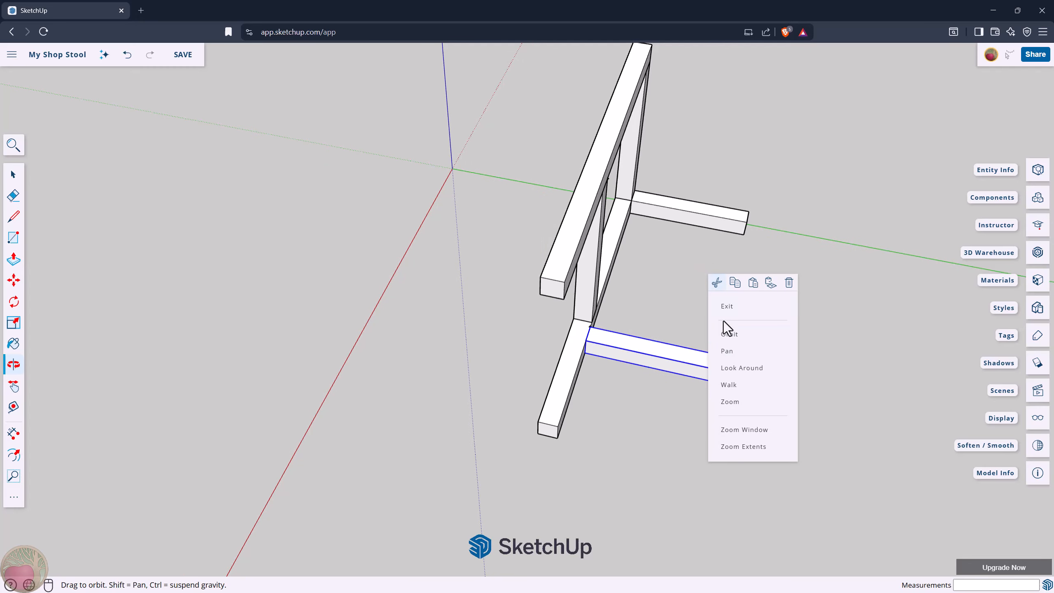
pyautogui.click(727, 352)
pyautogui.moveTo(691, 278); pyautogui.dragTo(631, 351)
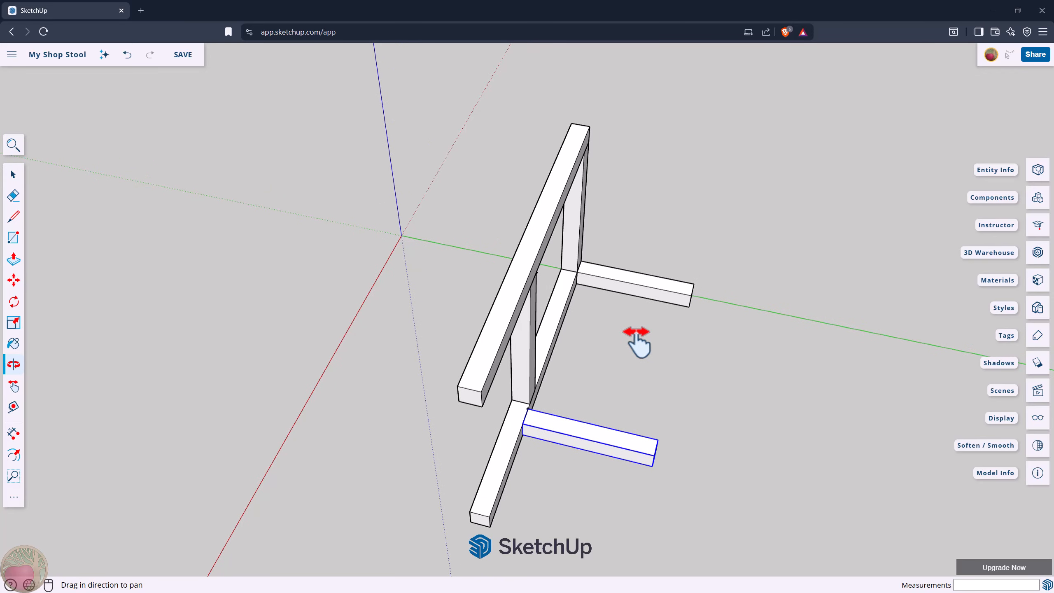
pyautogui.press('space')
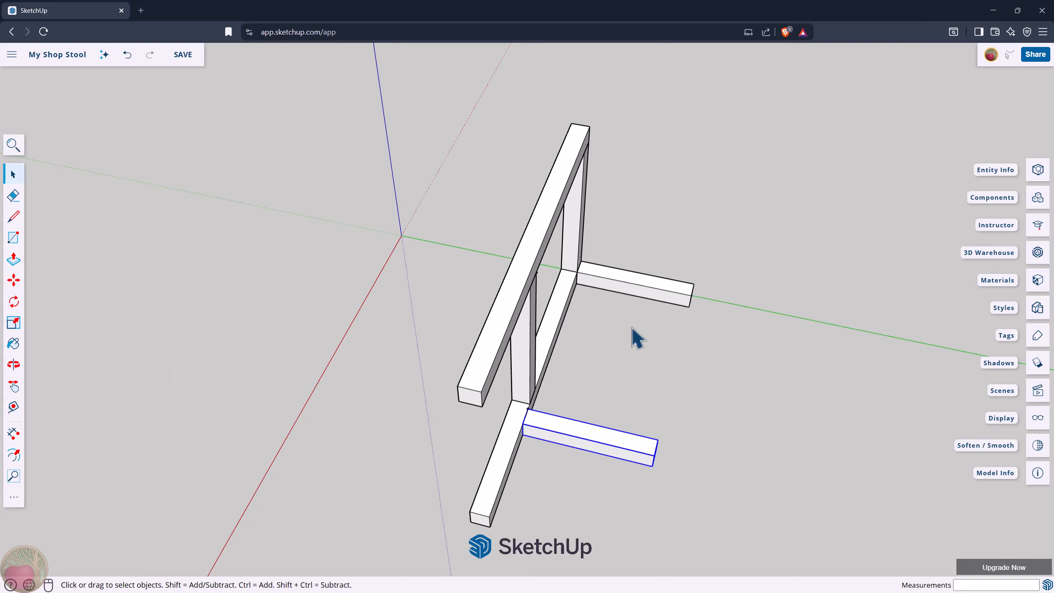
pyautogui.press('shift')
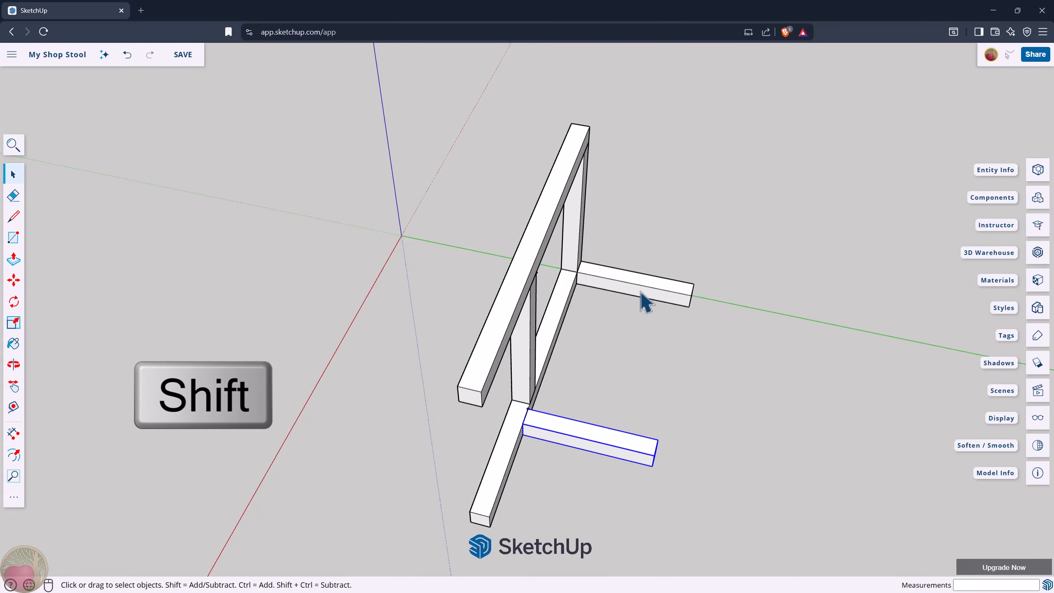
pyautogui.keyDown('shift'); pyautogui.click(640, 292); pyautogui.keyUp('shift')
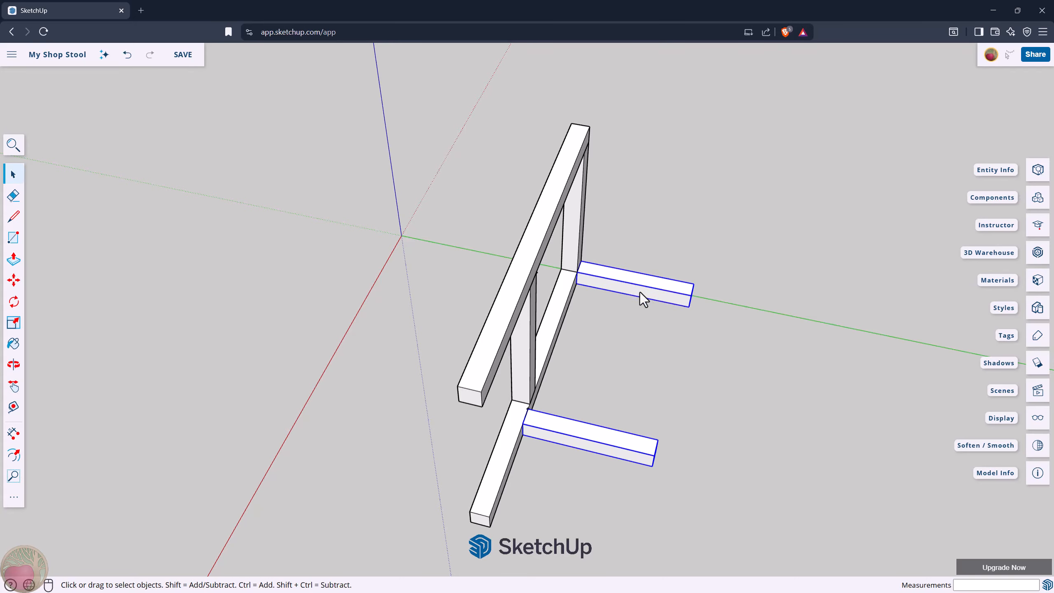
pyautogui.hotkey('ctrl', 'c')
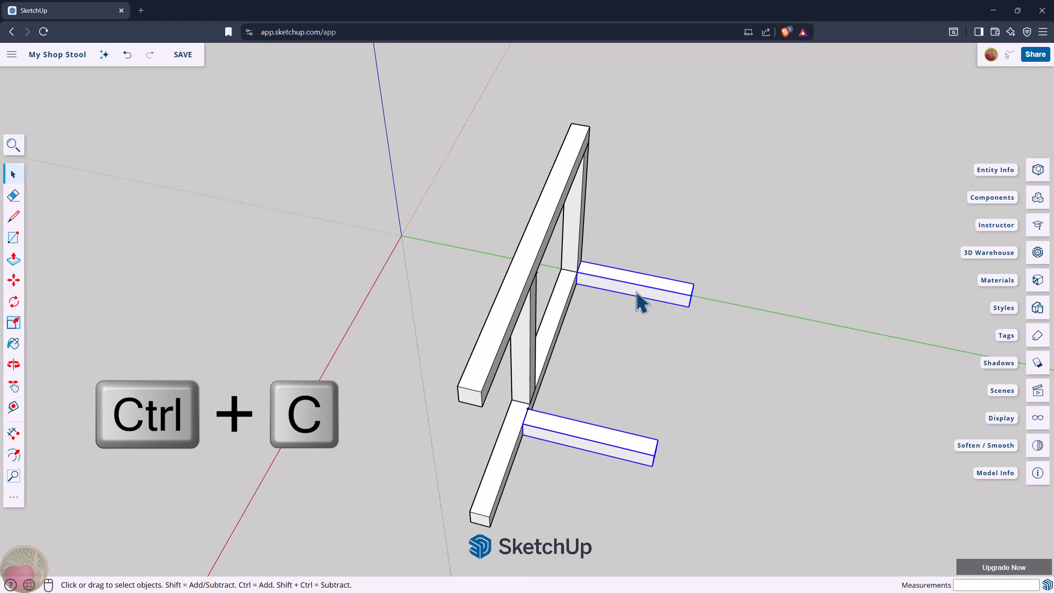
pyautogui.hotkey('ctrl', 'v')
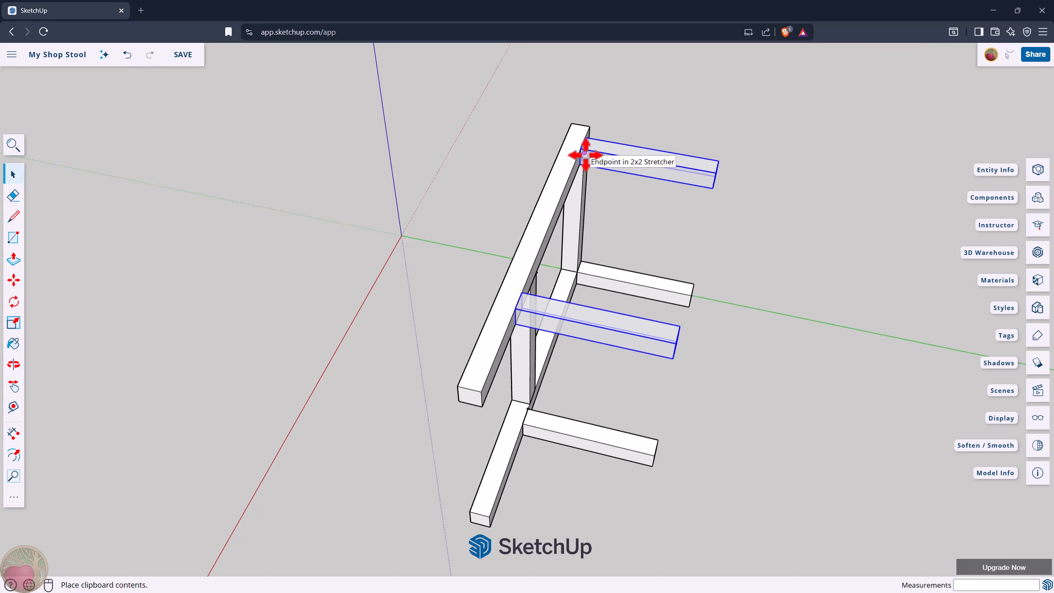
pyautogui.click(585, 152)
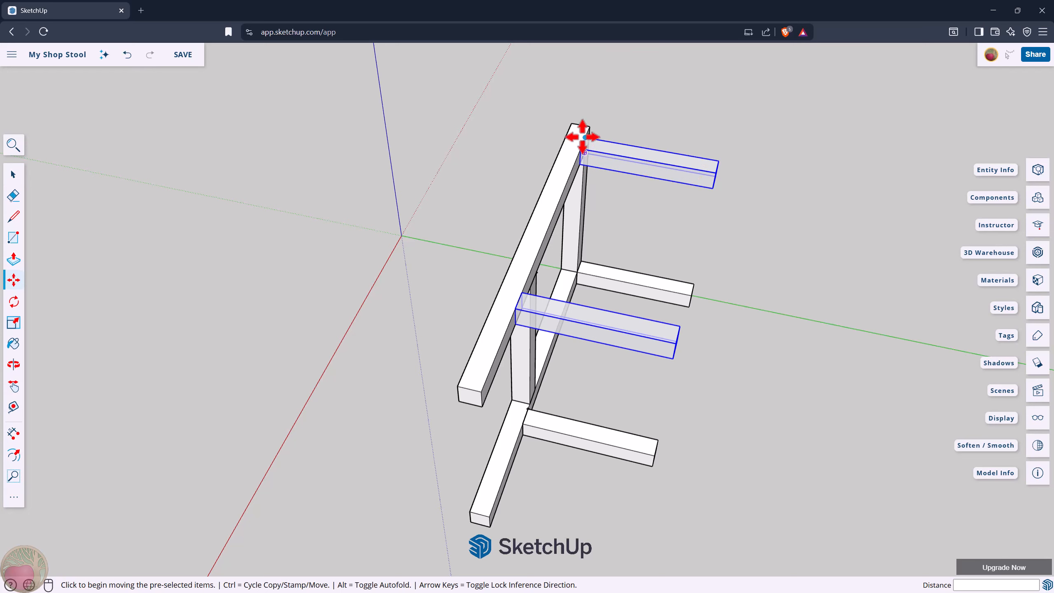
# - Move the two pasted rails together by the end rail's upper inner corner onto the upper outer corner of the upper leg's end
pyautogui.scroll(5, 582, 137)
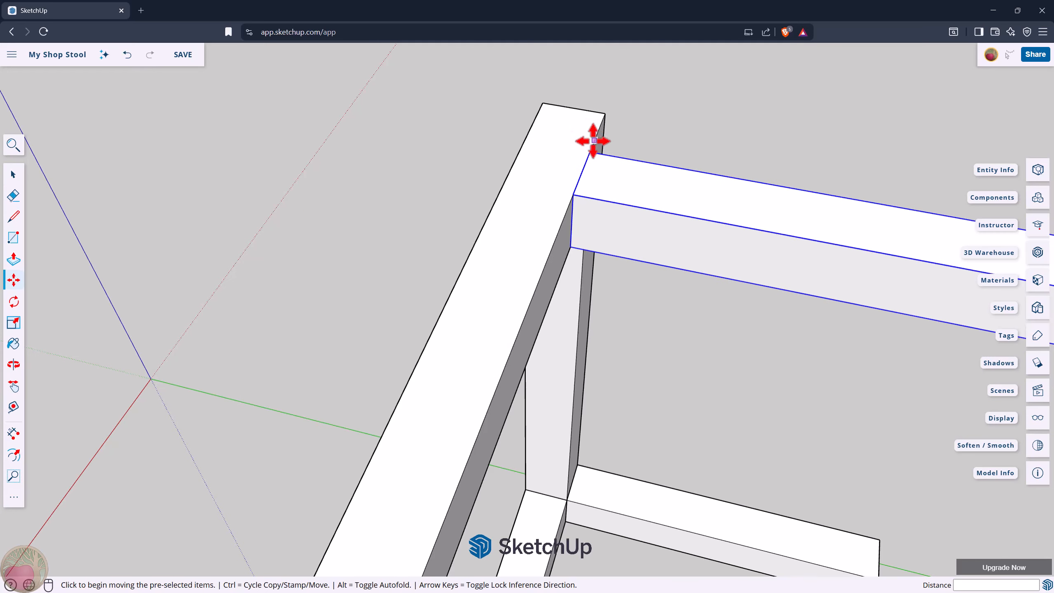
pyautogui.click(590, 151)
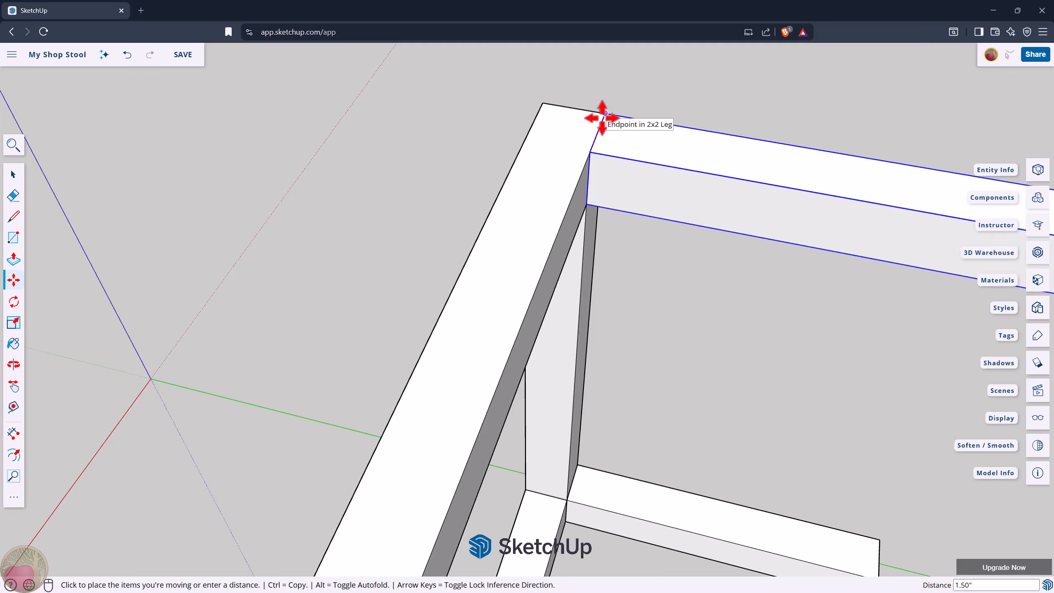
pyautogui.click(601, 118)
# - Copy the leg frame and paste the copy beside the free ends of the four short rails
pyautogui.scroll(-6, 660, 232)
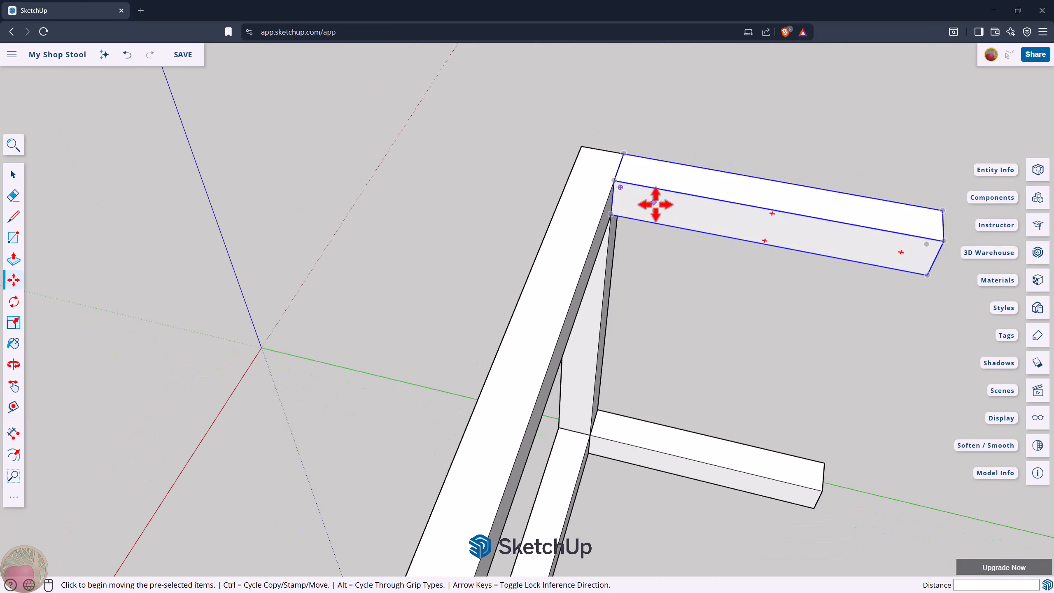
pyautogui.scroll(-5, 654, 210)
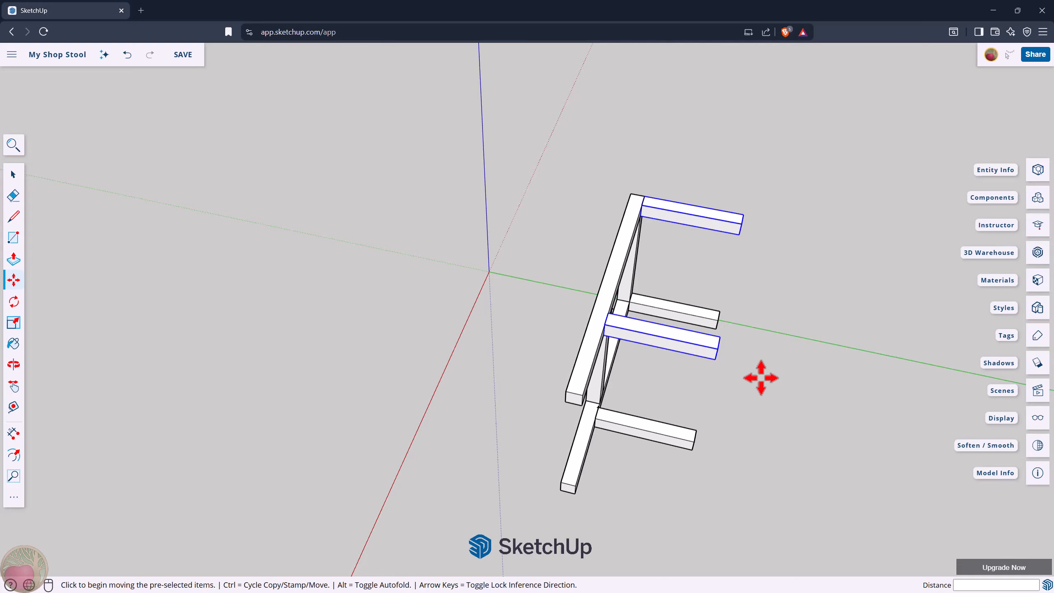
pyautogui.press('space')
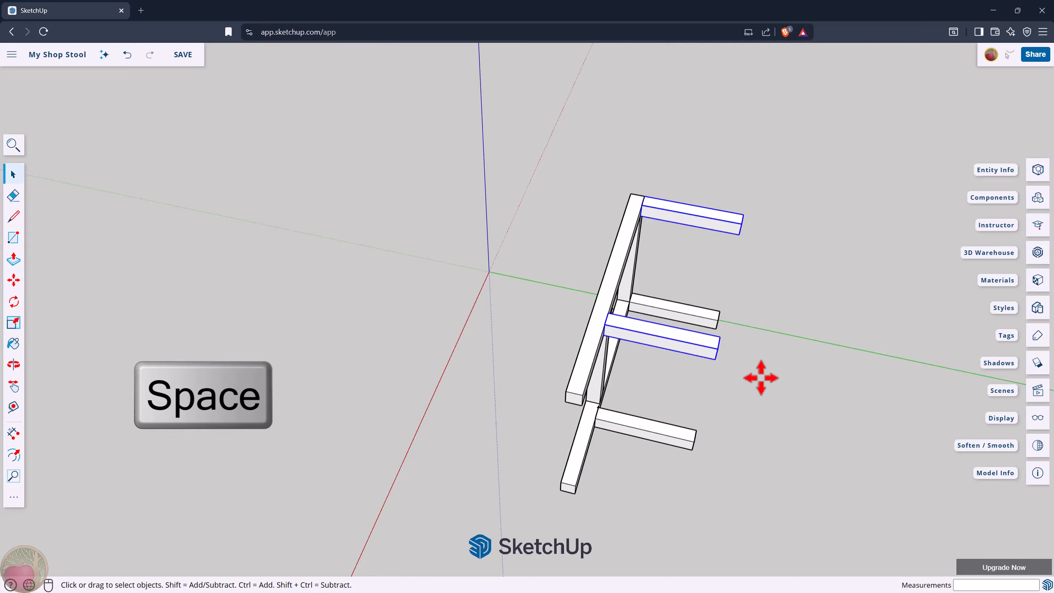
pyautogui.click(582, 381)
pyautogui.hotkey('ctrl', 'c')
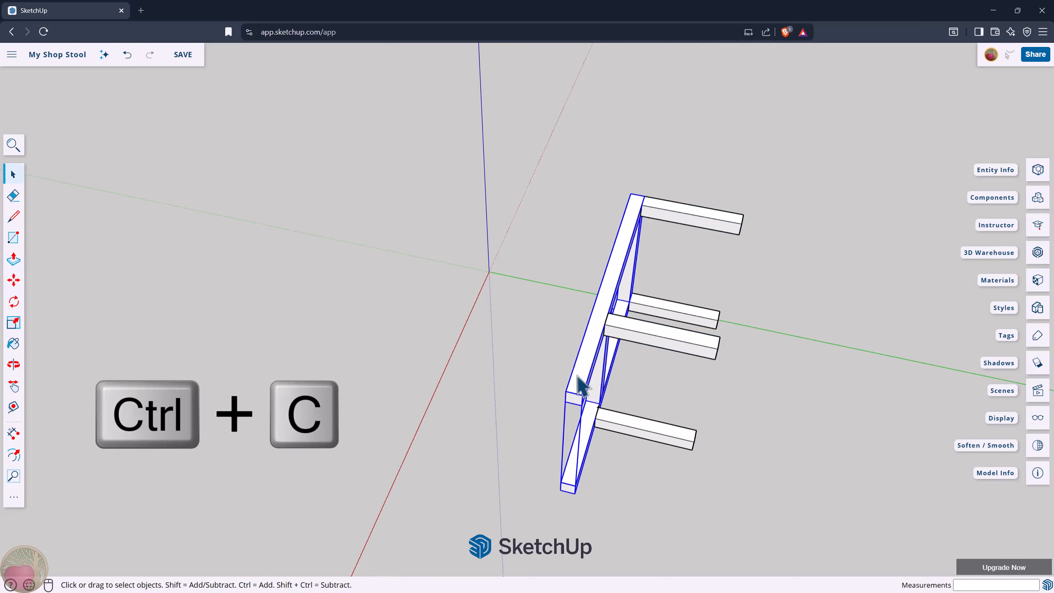
pyautogui.hotkey('ctrl', 'v')
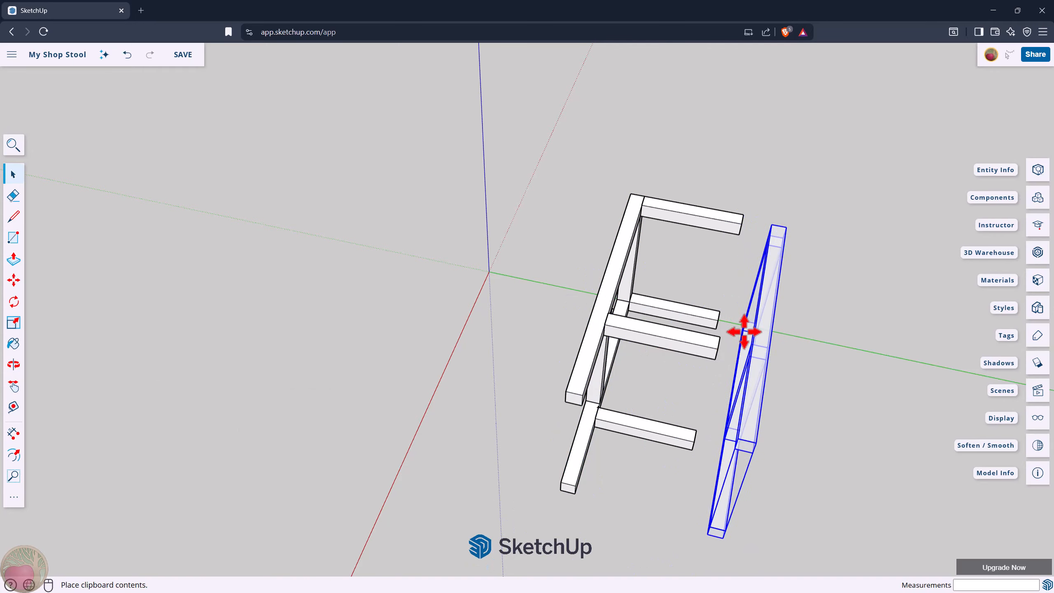
pyautogui.click(744, 332)
# - Move the copied leg frame by its upper inner end corner onto the free upper end corner of the upper end rail
pyautogui.scroll(3, 750, 227)
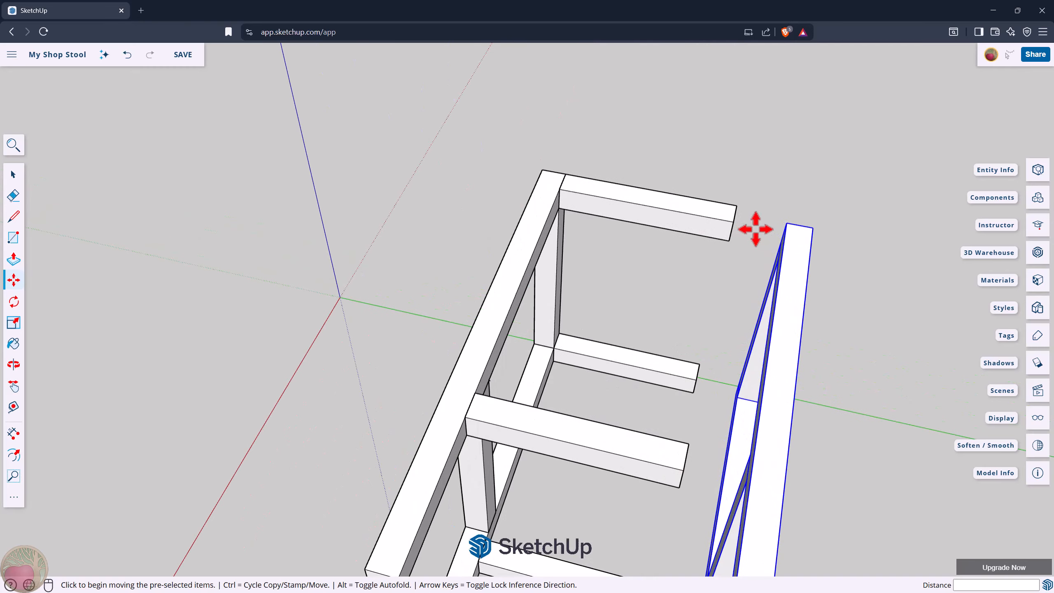
pyautogui.scroll(4, 757, 228)
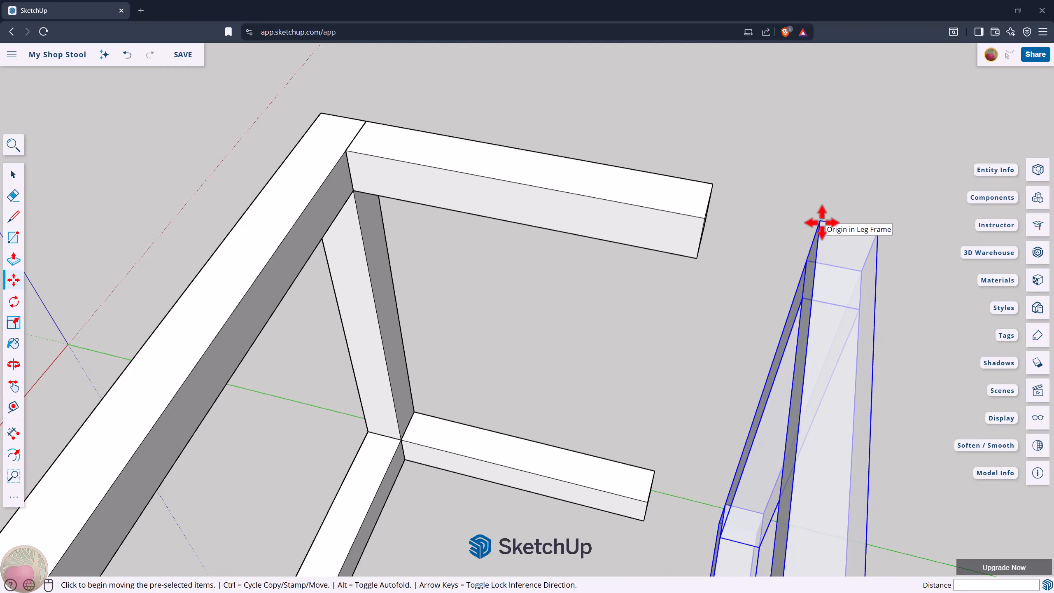
pyautogui.click(821, 223)
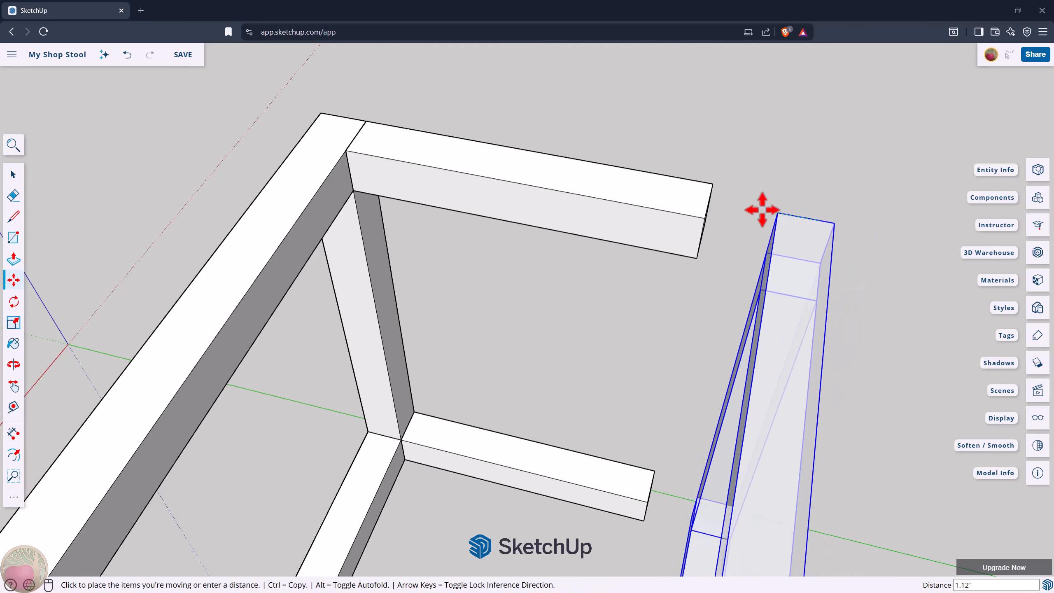
pyautogui.click(712, 189)
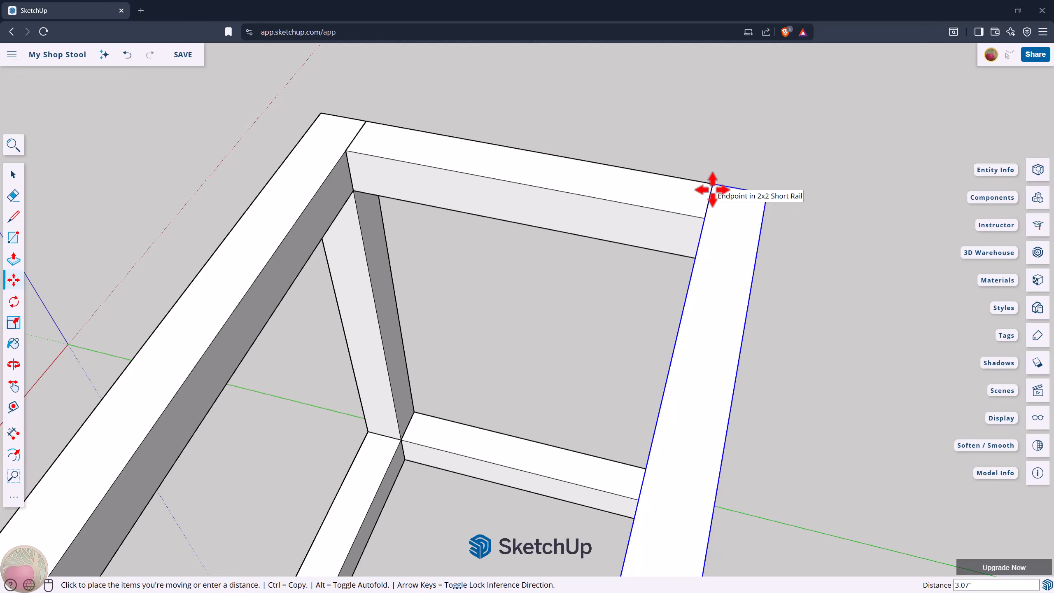
# - Select both leg frames and all four short rails and make them a component named Whole Frame
pyautogui.scroll(-3, 816, 225)
pyautogui.scroll(-6, 817, 214)
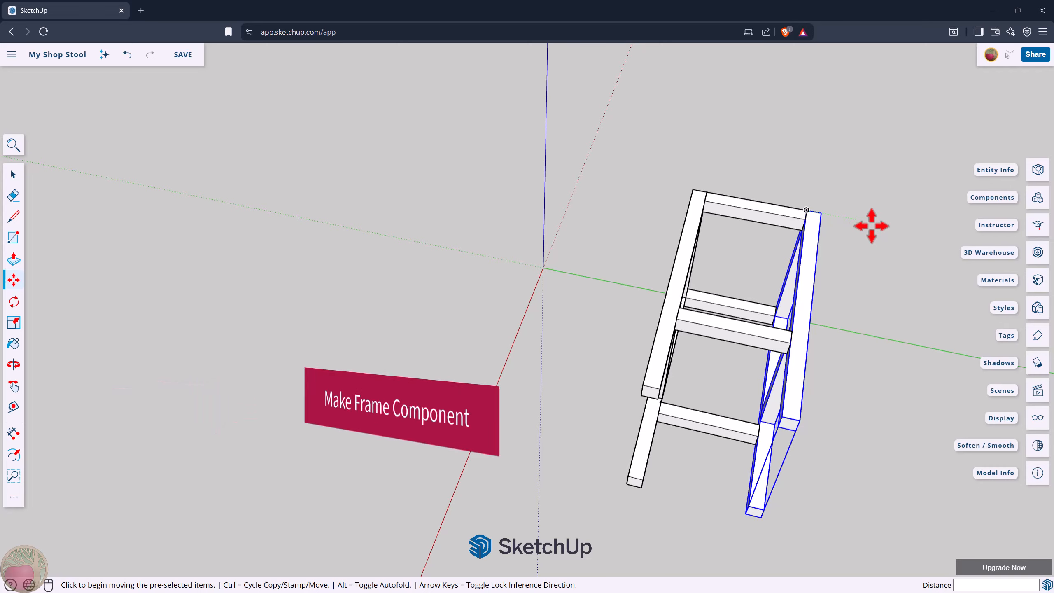
pyautogui.press('space')
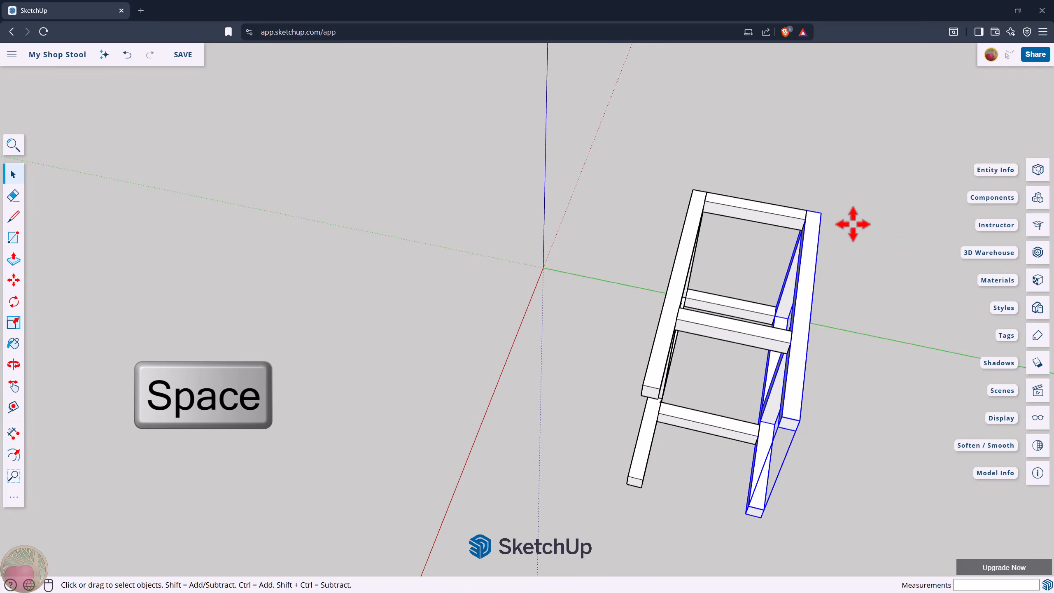
pyautogui.moveTo(564, 112); pyautogui.dragTo(856, 529)
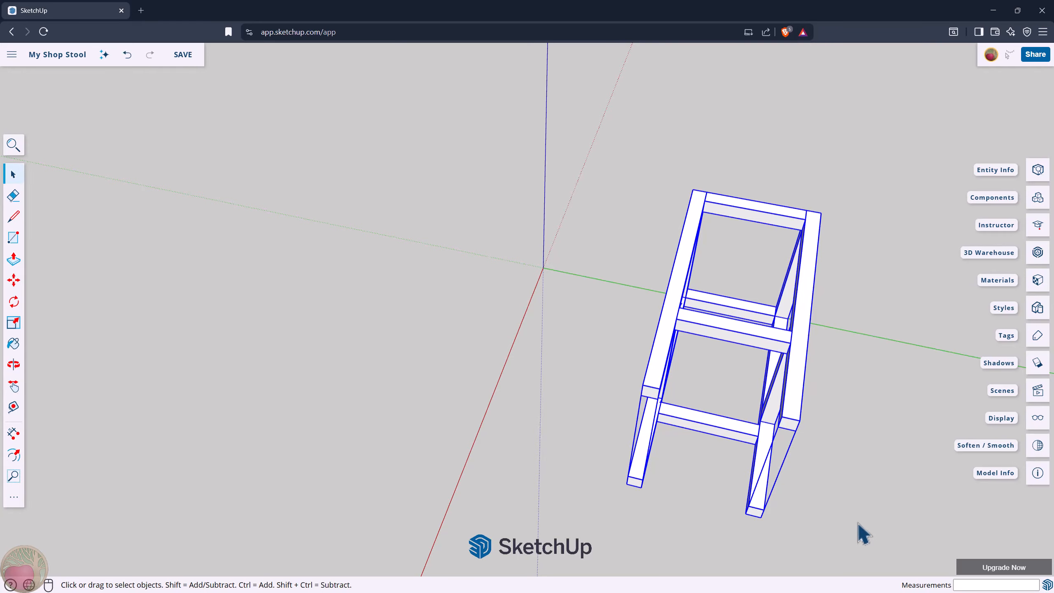
pyautogui.press('g')
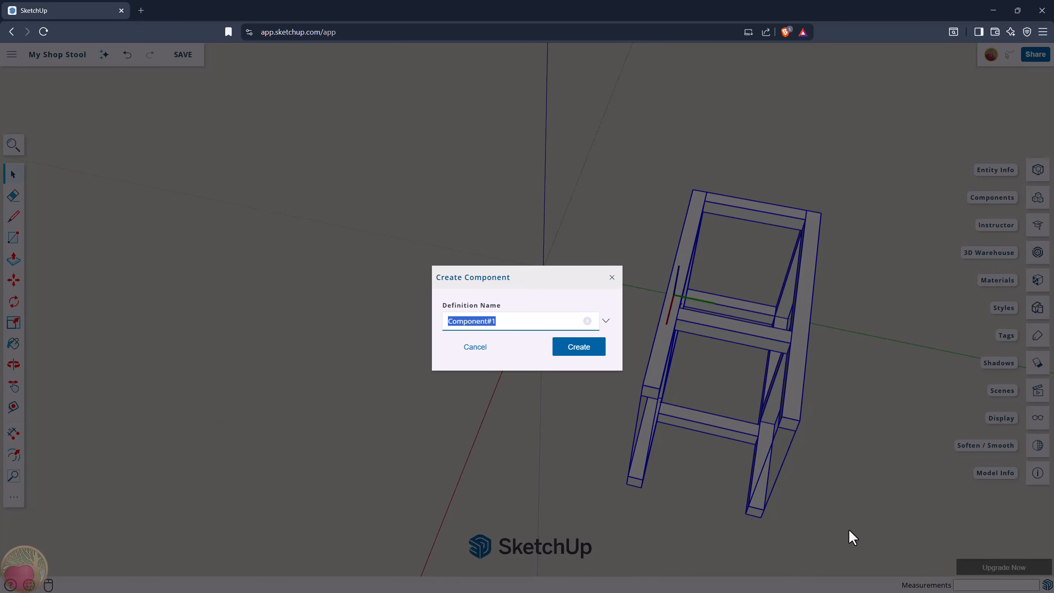
pyautogui.write('Whole Frame')
pyautogui.click(586, 349)
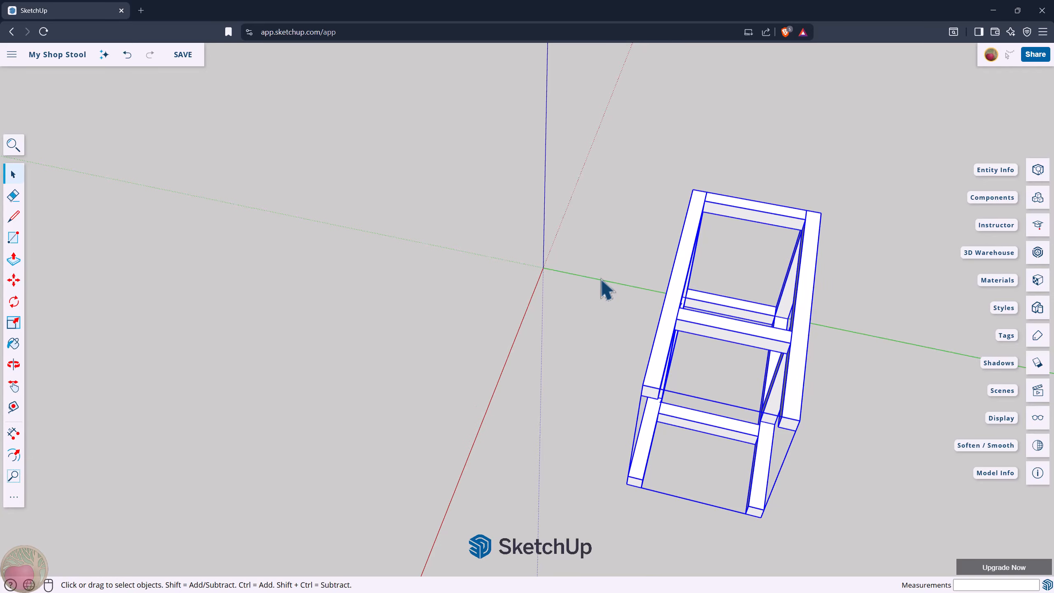
# - Draw a 16.5 by 3.5 inch rectangle on the ground beside the frame, starting from the green axis
pyautogui.press('o')
pyautogui.moveTo(616, 273); pyautogui.dragTo(251, 356)
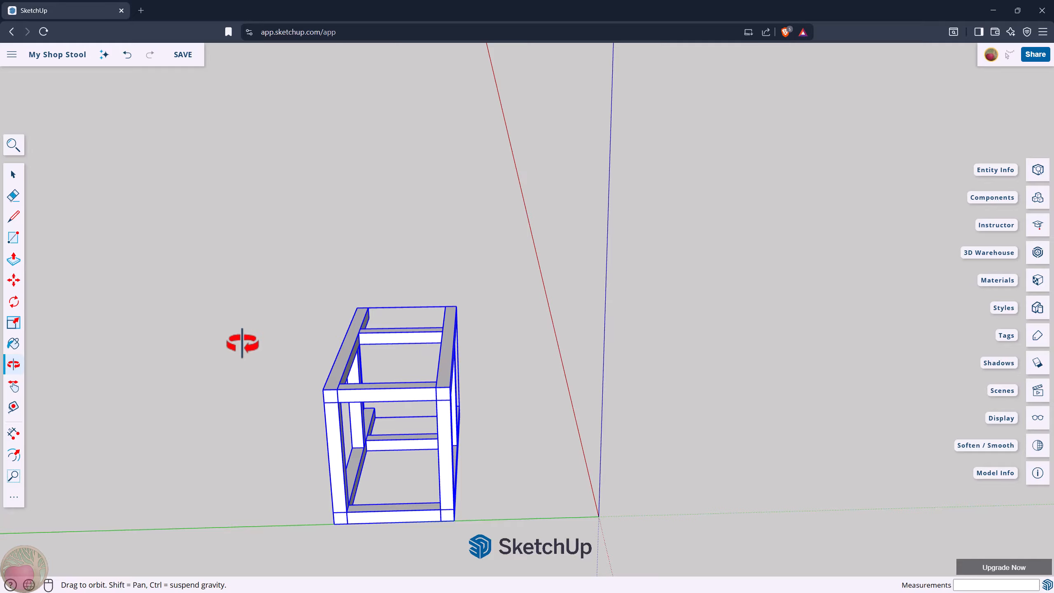
pyautogui.rightClick(242, 342)
pyautogui.click(256, 418)
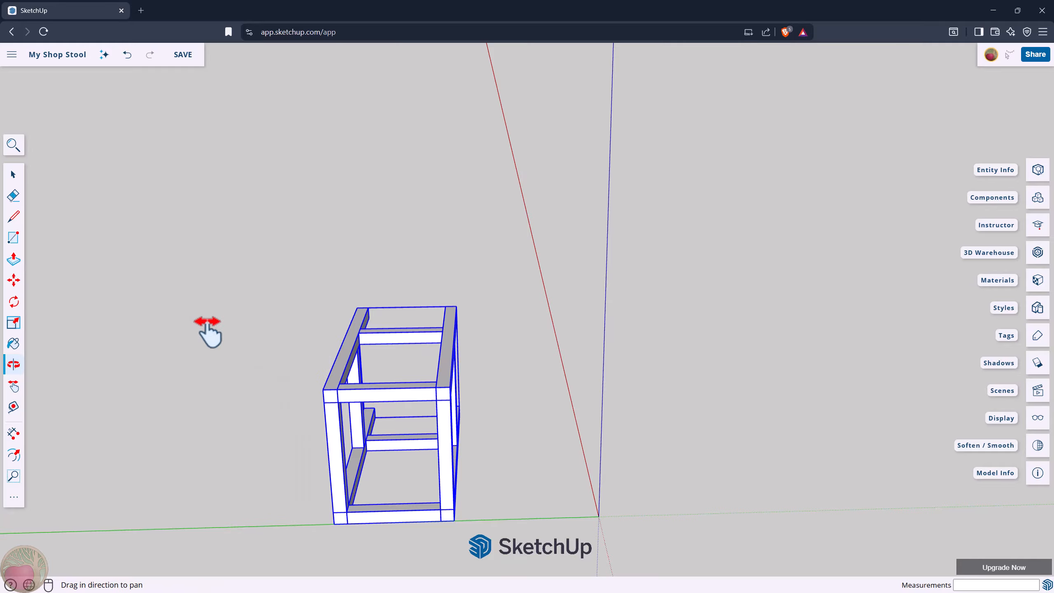
pyautogui.moveTo(210, 332); pyautogui.dragTo(558, 220)
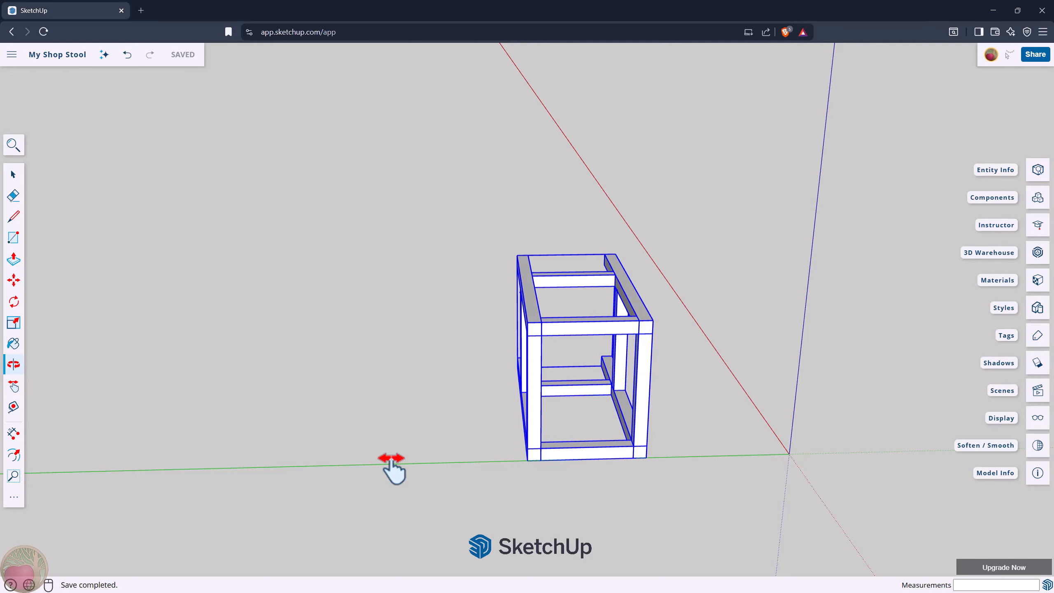
pyautogui.press('r')
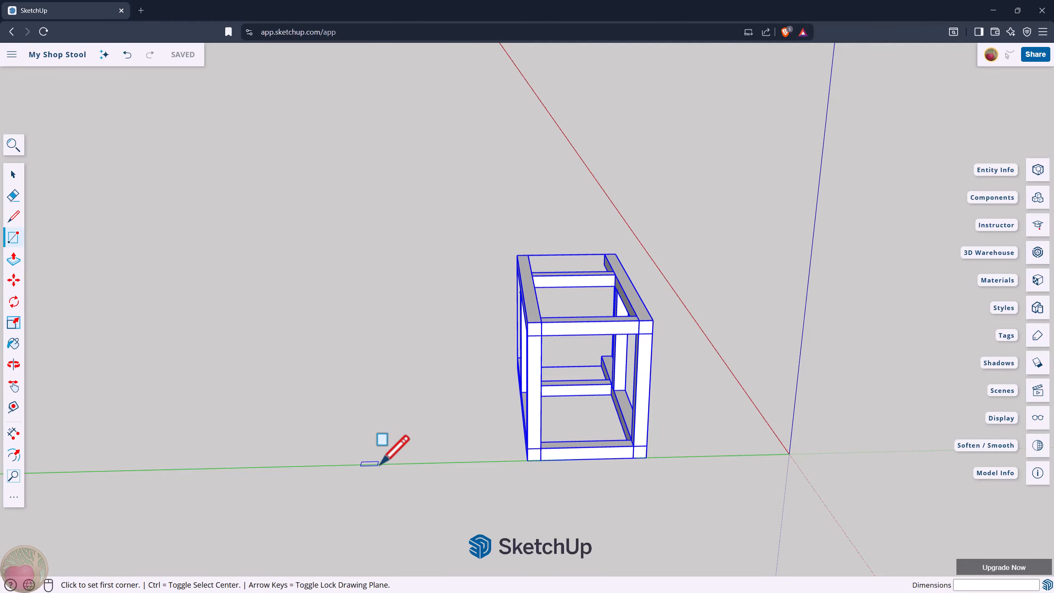
pyautogui.click(375, 464)
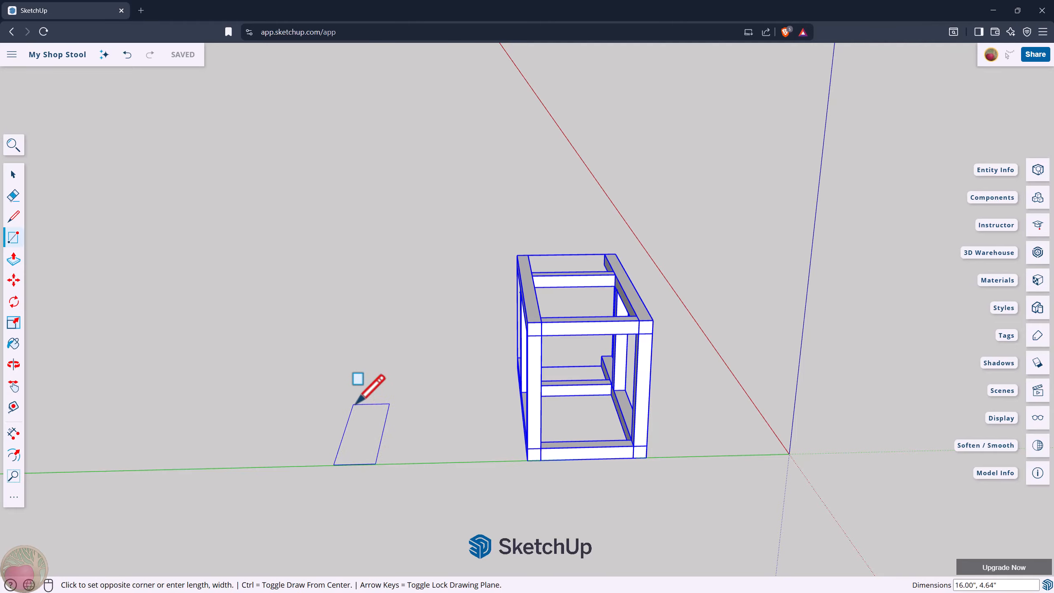
pyautogui.click(354, 403)
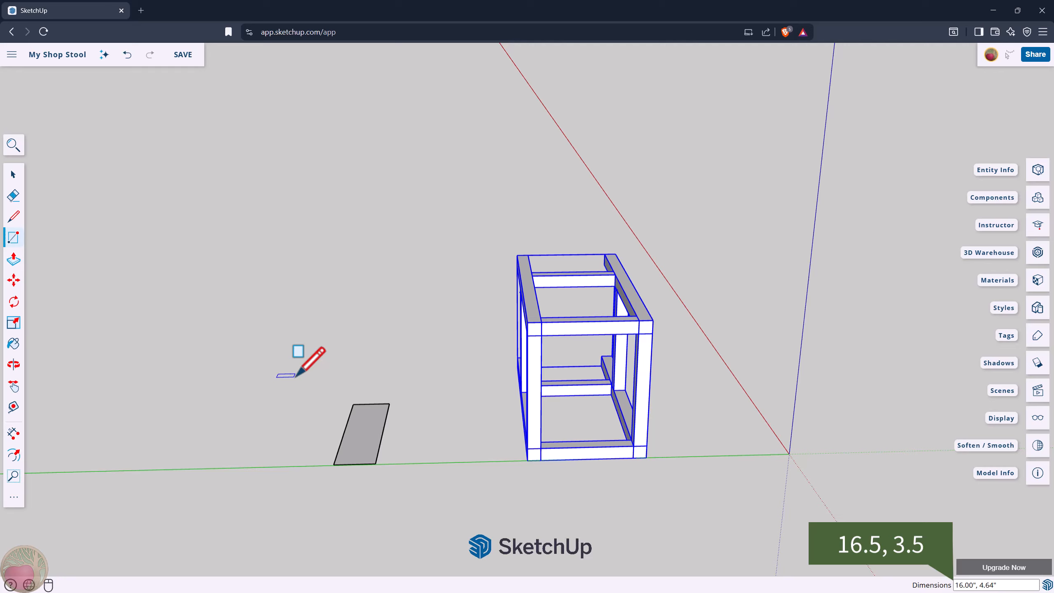
pyautogui.write('16.5, 3.5')
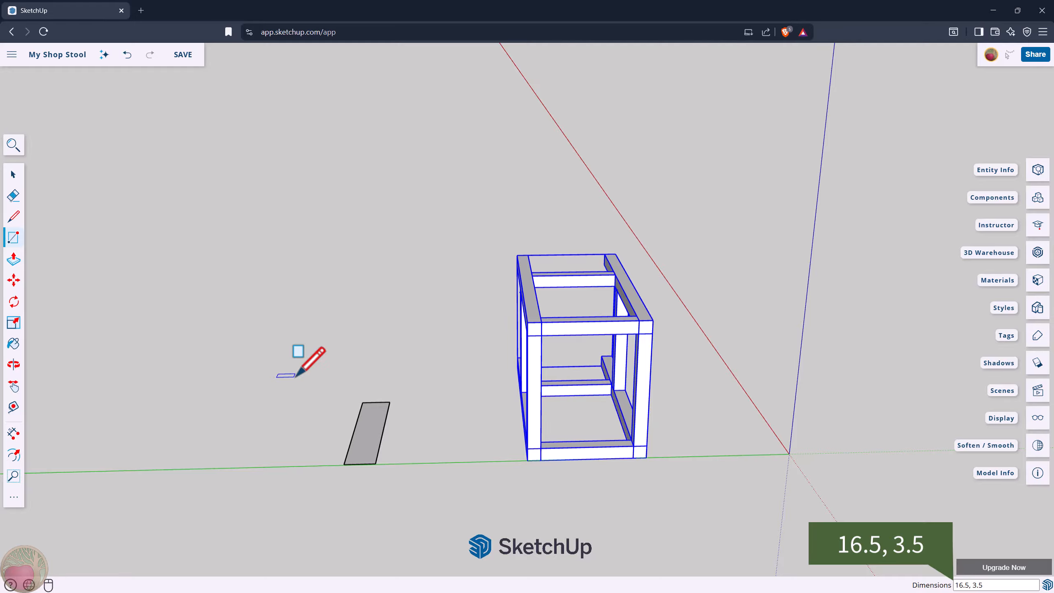
# - Push/Pull the rectangle on the ground up to a thickness of 0.75 inch
pyautogui.press('p')
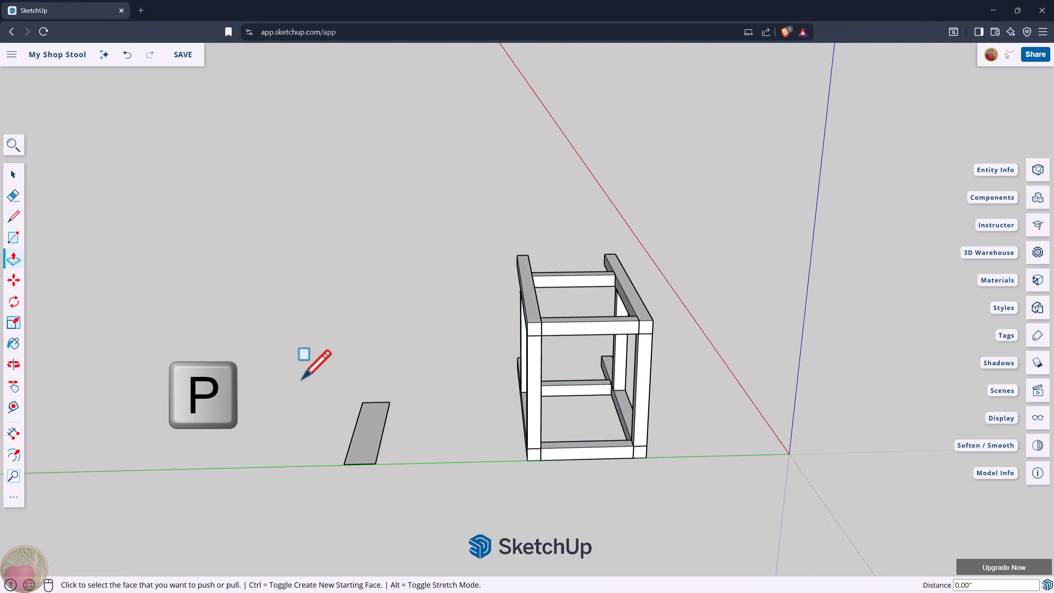
pyautogui.click(369, 446)
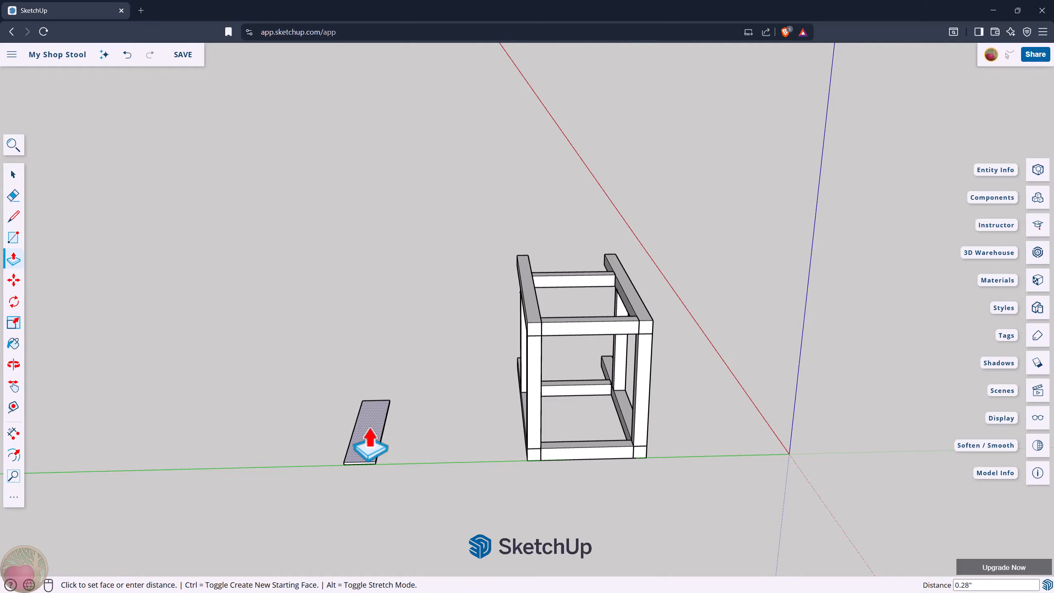
pyautogui.click(367, 431)
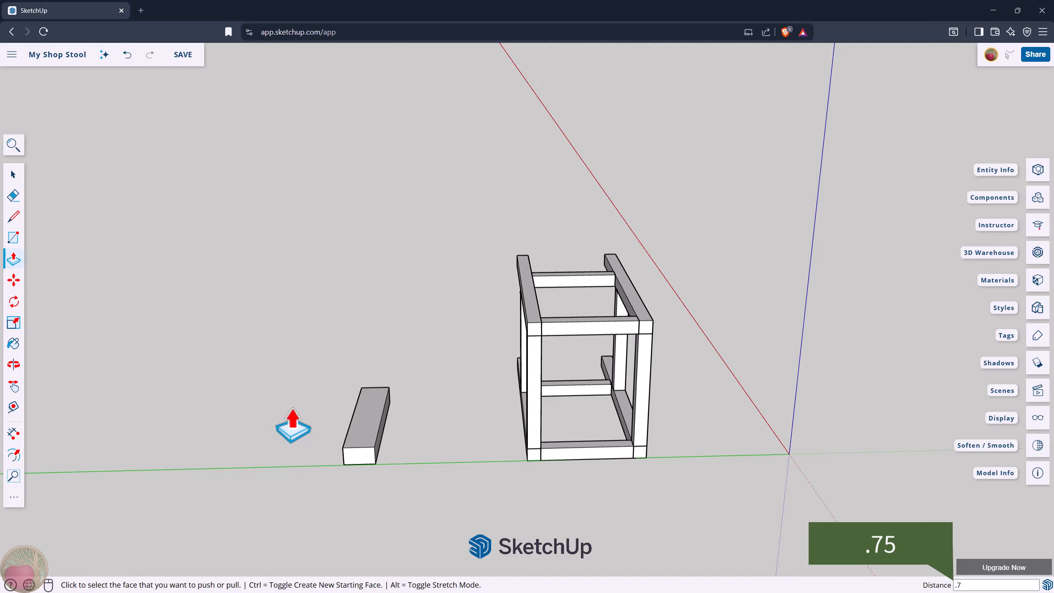
pyautogui.write('.75')
pyautogui.press('Return')
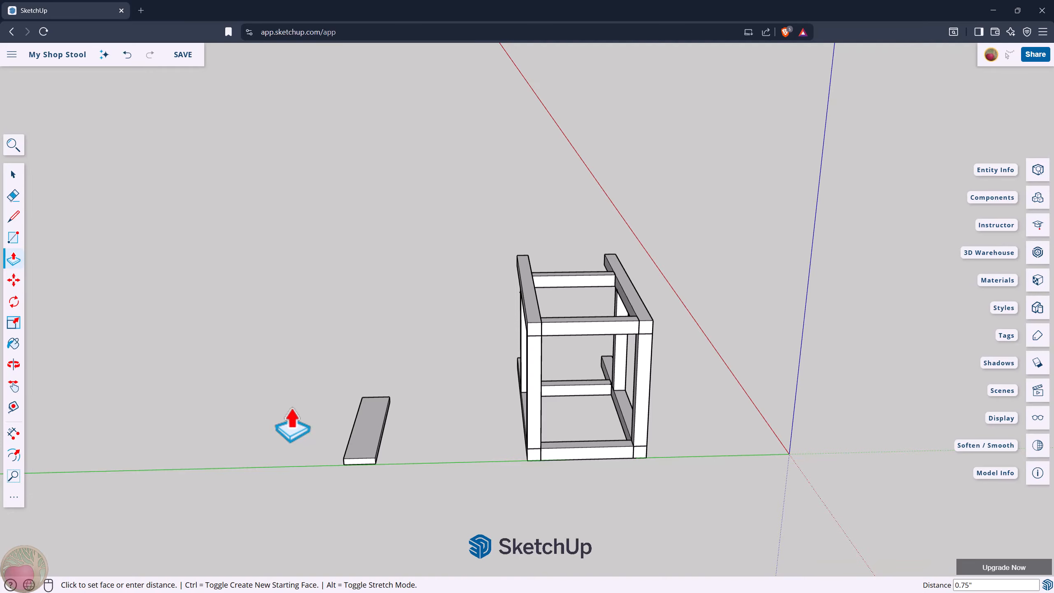
# - Select the whole board and make it a component named 1x4 Seat Board
pyautogui.press('space')
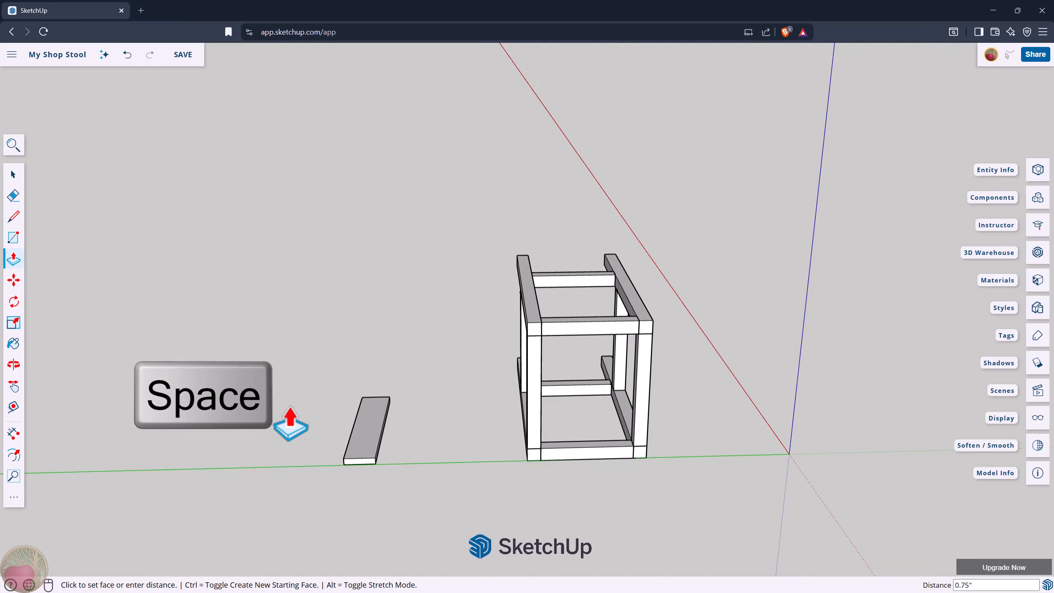
pyautogui.tripleClick(380, 455)
pyautogui.press('g')
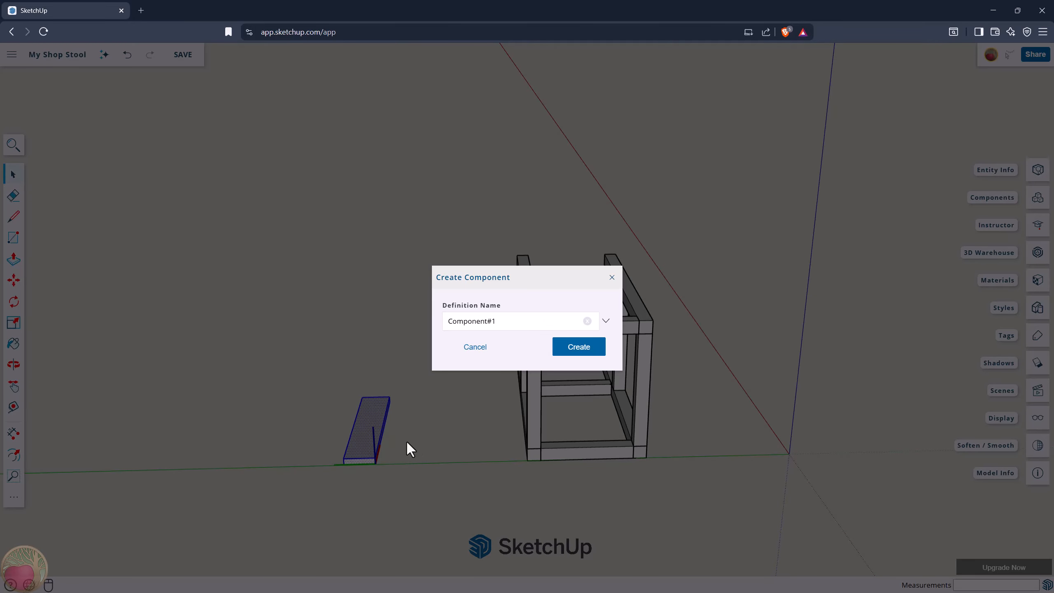
pyautogui.write('1x4 Seat Board')
pyautogui.click(577, 347)
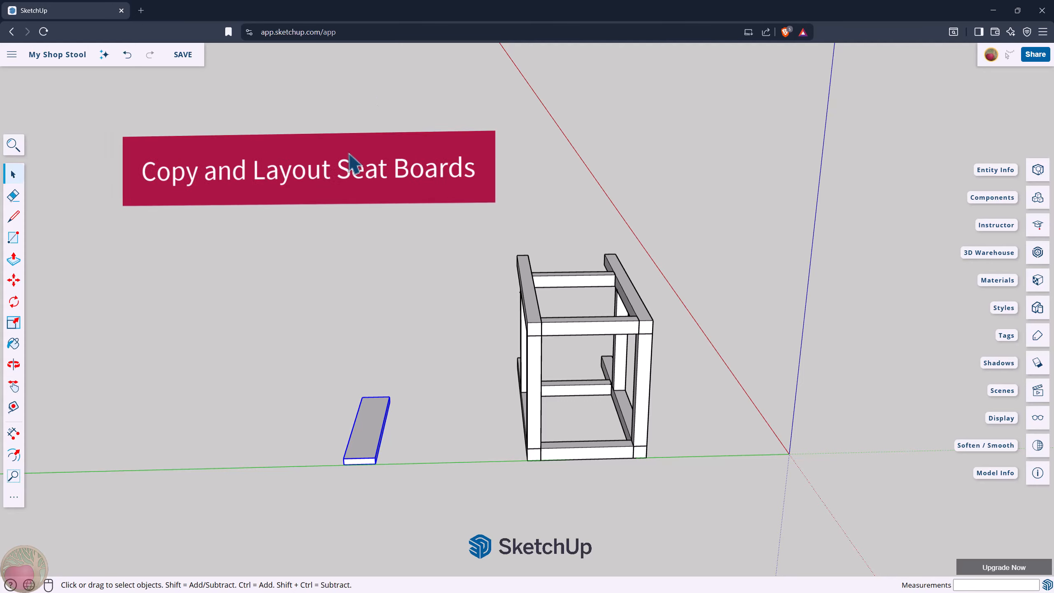
# - Copy the seat board and paste a copy flush against its long side facing away from the frame, along the green axis
pyautogui.scroll(2, 318, 464)
pyautogui.scroll(3, 318, 463)
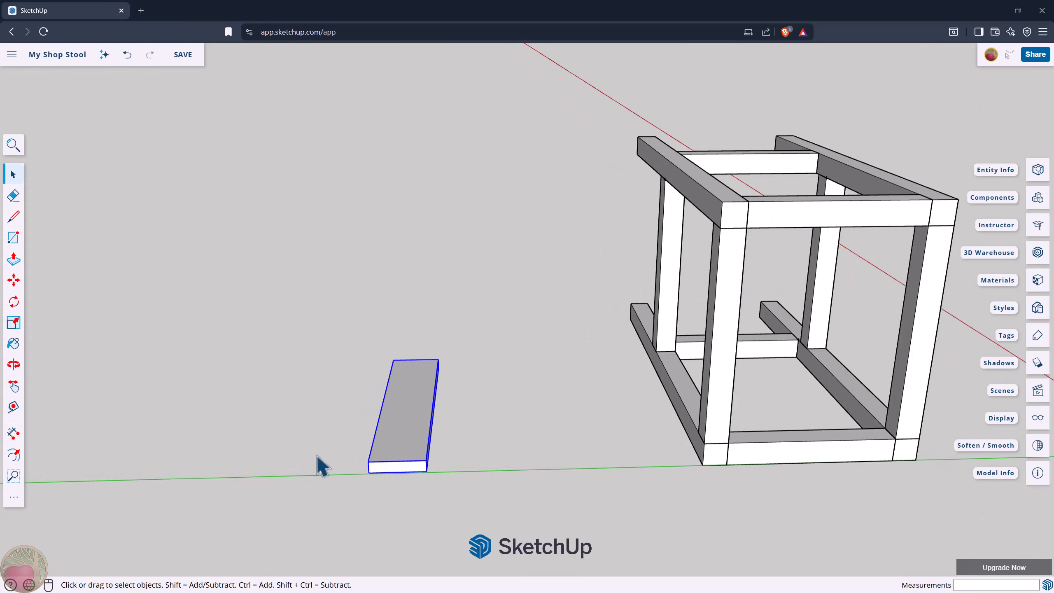
pyautogui.press('o')
pyautogui.rightClick(261, 369)
pyautogui.click(270, 443)
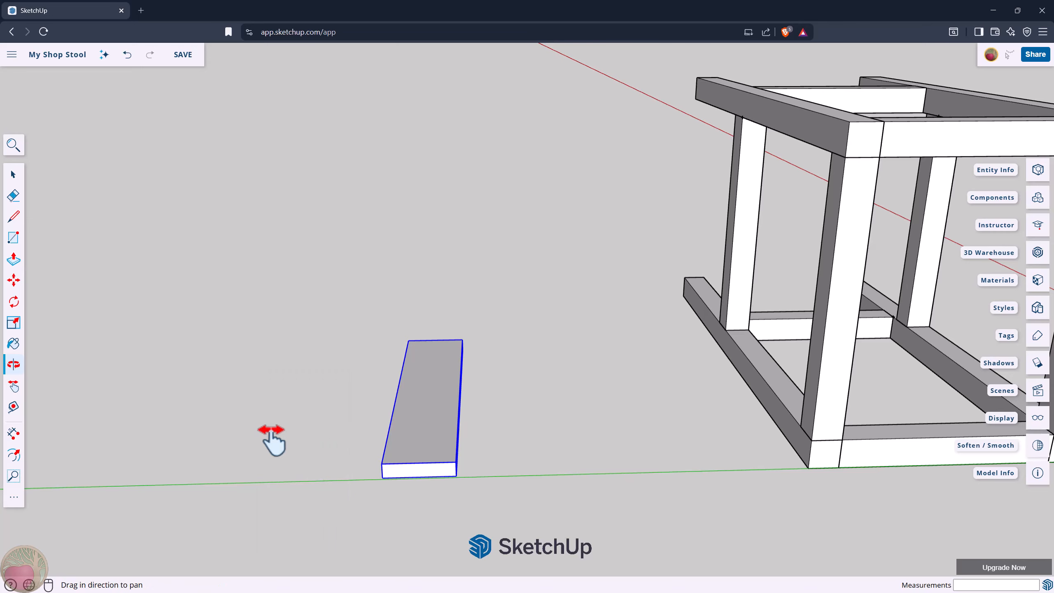
pyautogui.moveTo(212, 384); pyautogui.dragTo(546, 217)
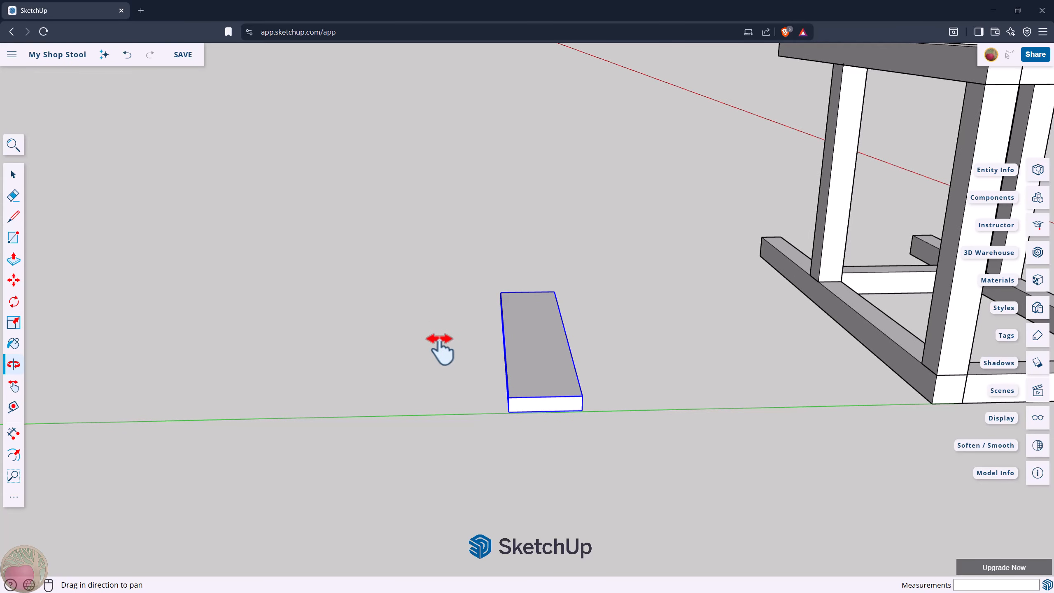
pyautogui.hotkey('ctrl', 'c')
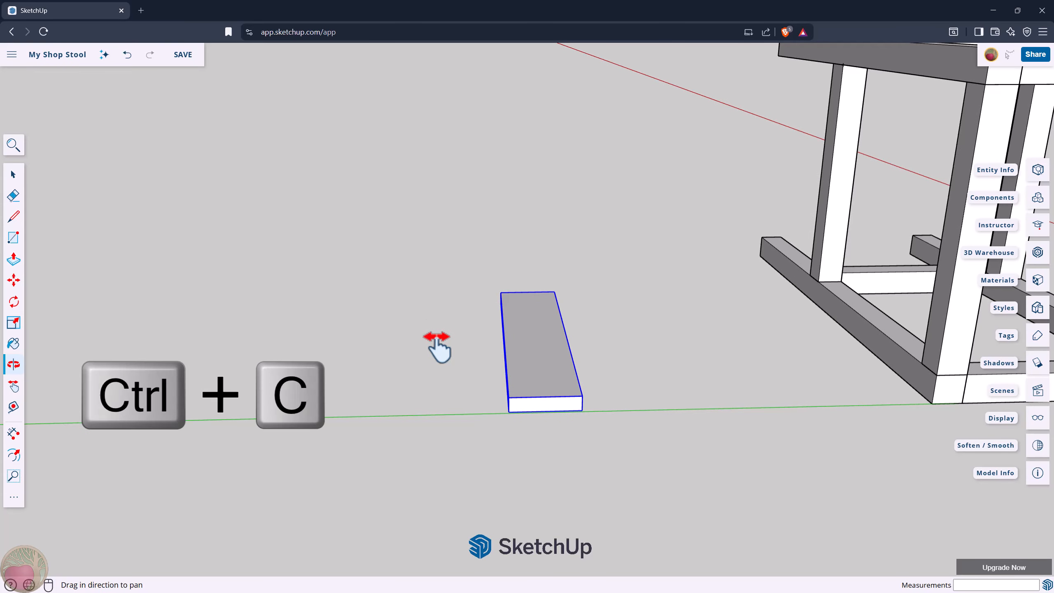
pyautogui.hotkey('ctrl', 'v')
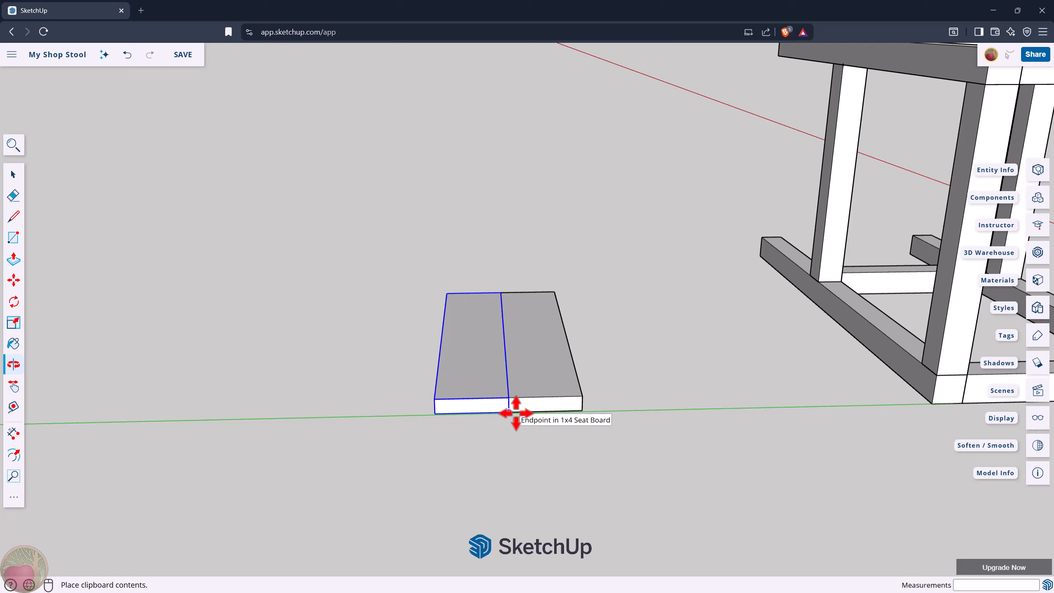
pyautogui.click(515, 413)
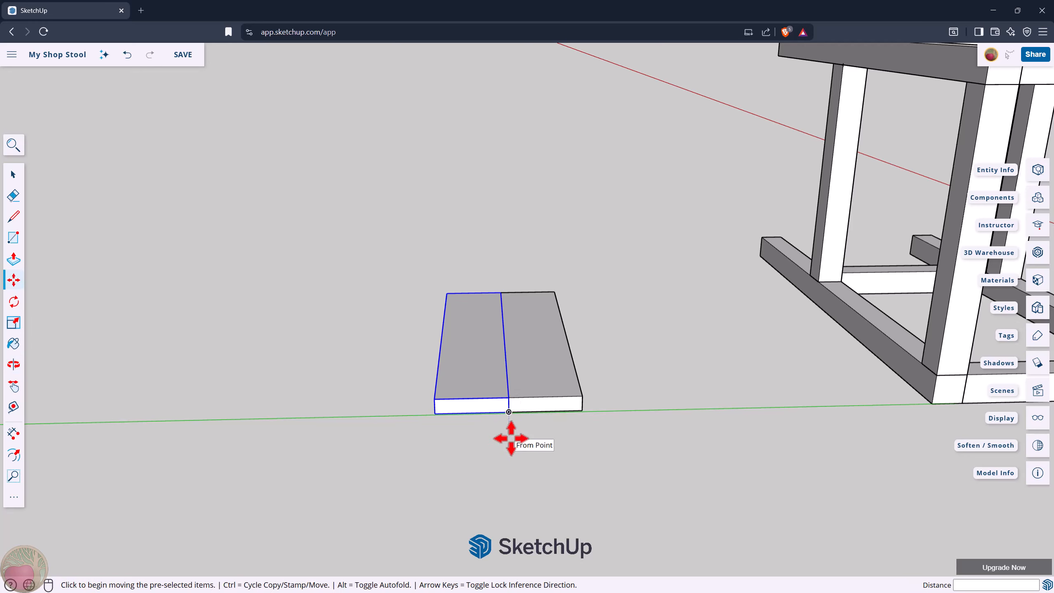
# - Paste two more seat boards edge to edge along the green axis to complete a row of four
pyautogui.hotkey('ctrl', 'v')
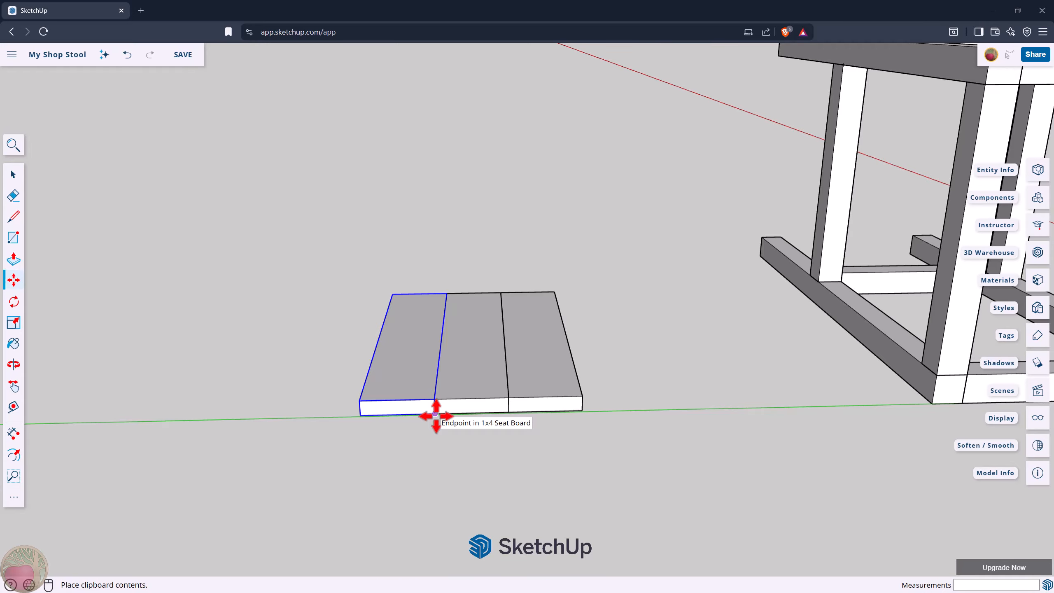
pyautogui.click(435, 413)
pyautogui.hotkey('ctrl', 'v')
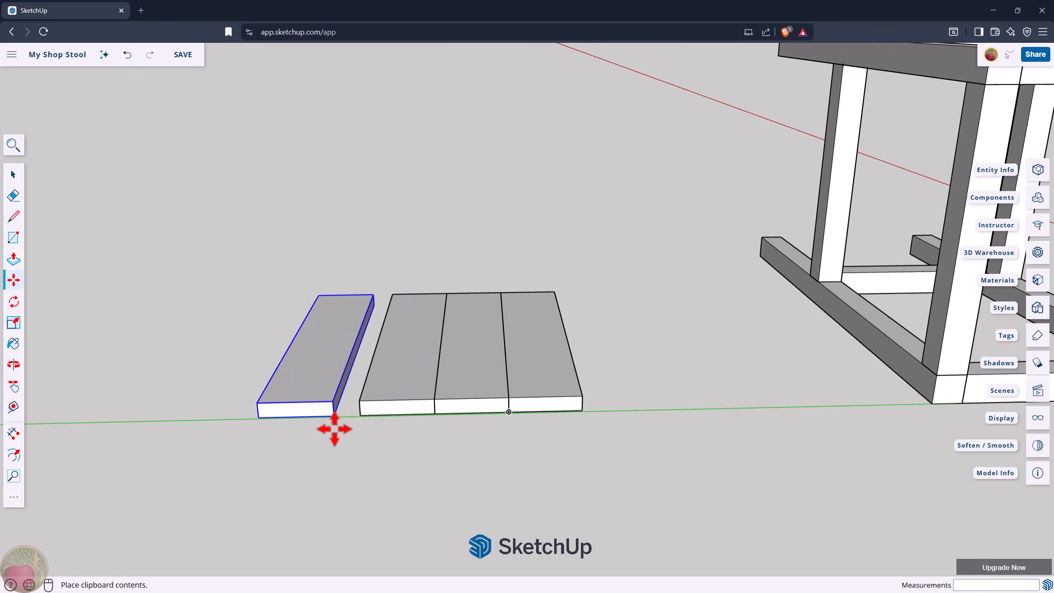
pyautogui.click(360, 415)
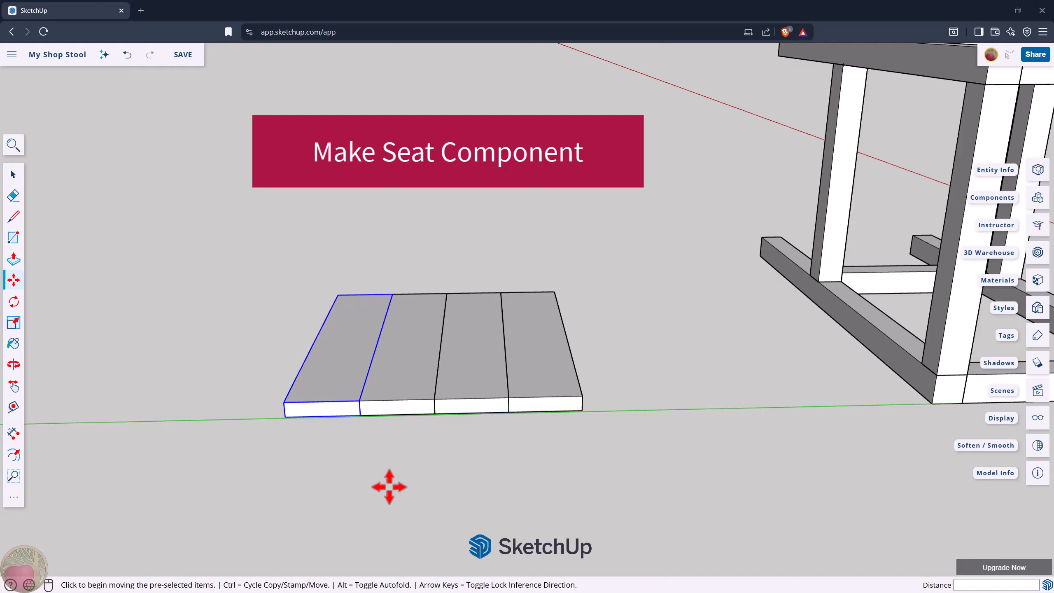
# - Select all four seat boards and make them a component named Whole Seat
pyautogui.press('space')
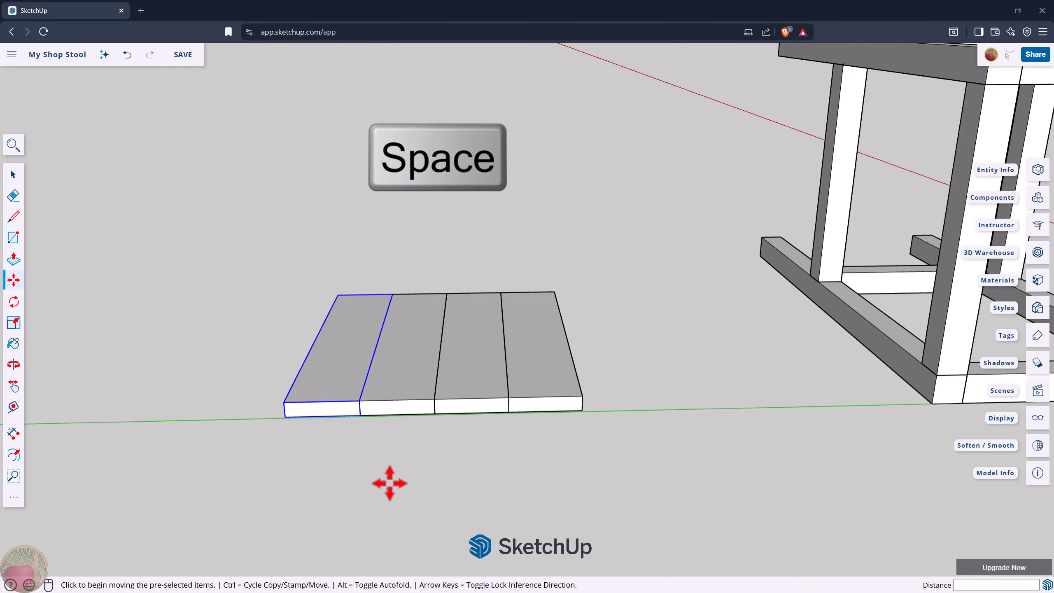
pyautogui.moveTo(202, 216); pyautogui.dragTo(629, 453)
pyautogui.press('g')
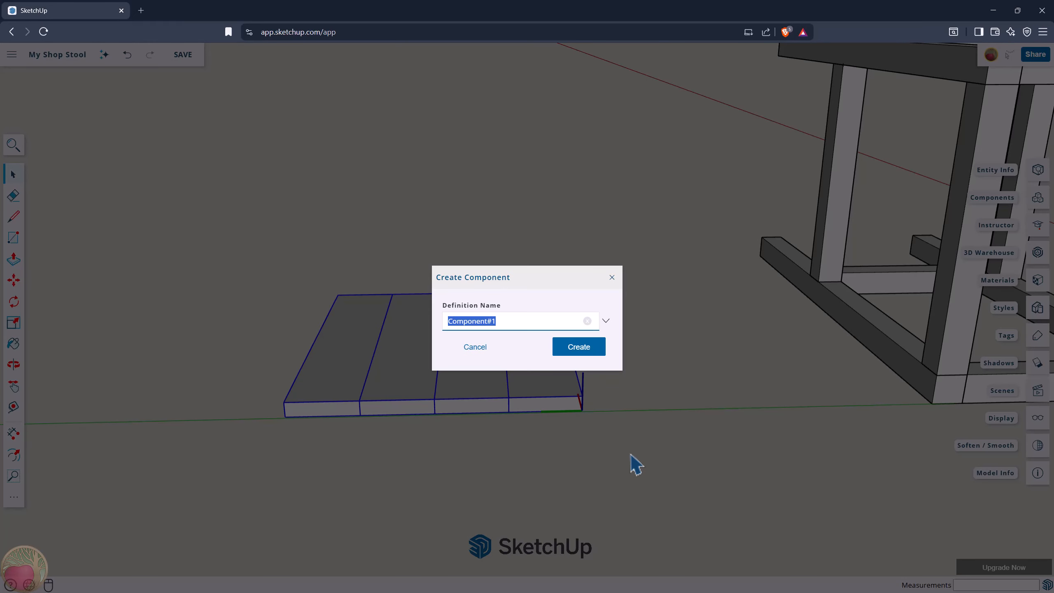
pyautogui.write('Whole Seat')
pyautogui.click(600, 352)
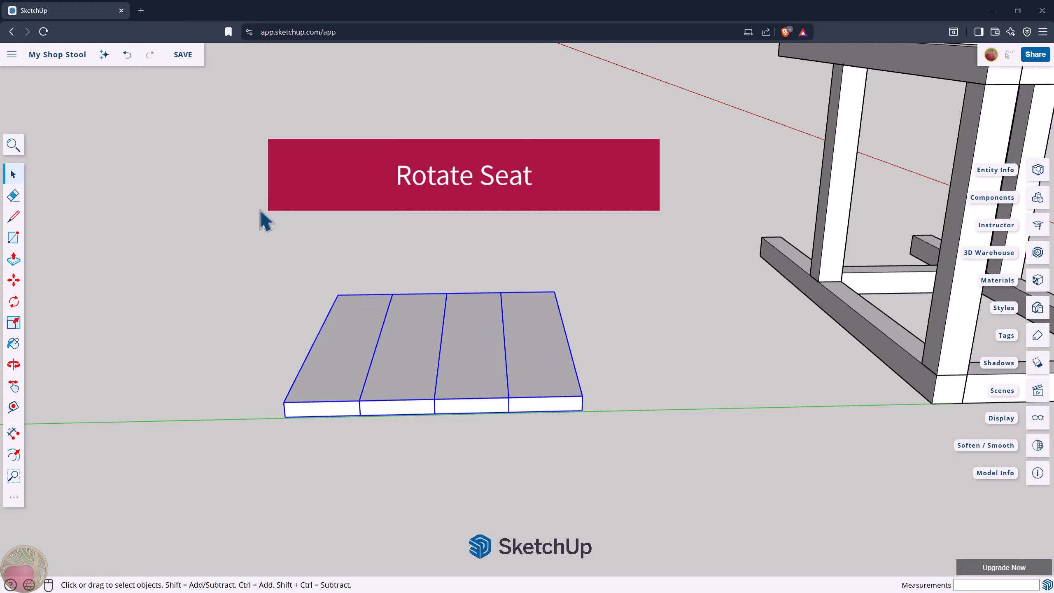
# - Rotate the Whole Seat 90 degrees about its outer bottom corner on the green axis so it stands upright
pyautogui.press('o')
pyautogui.moveTo(243, 222); pyautogui.dragTo(364, 270)
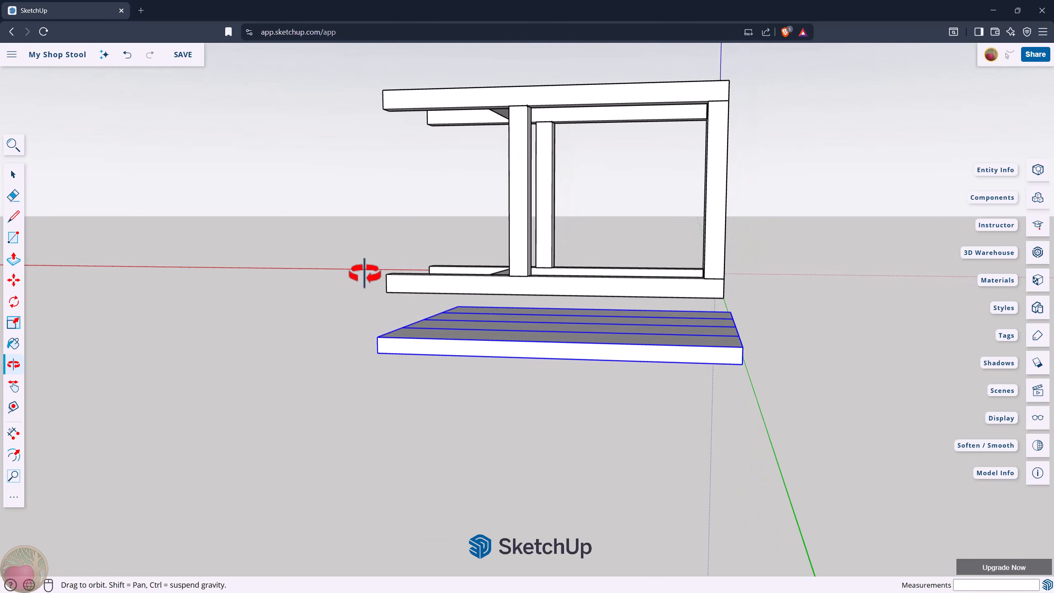
pyautogui.scroll(-3, 460, 277)
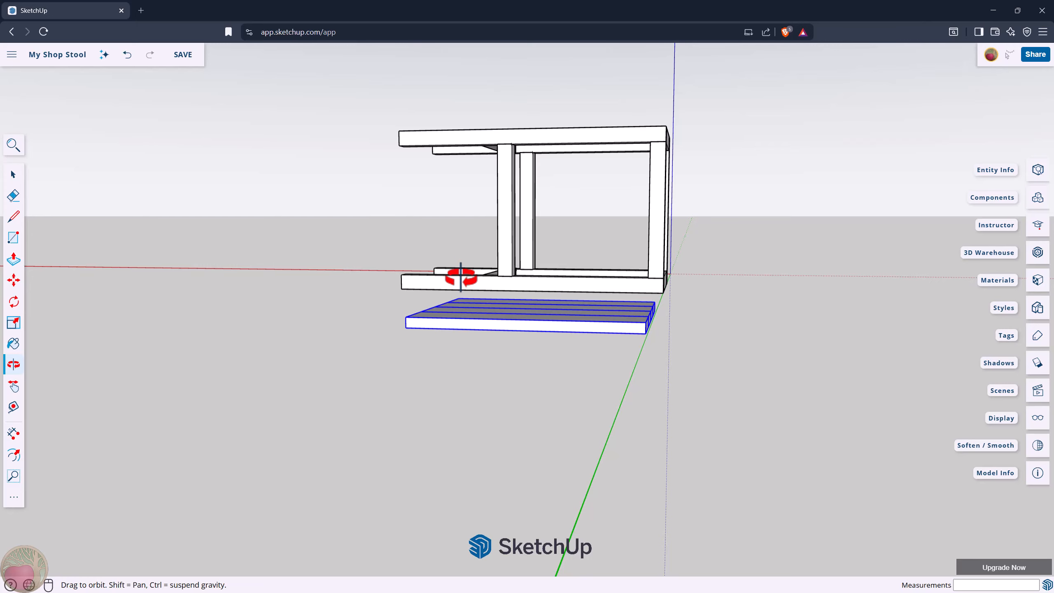
pyautogui.moveTo(444, 379); pyautogui.dragTo(481, 371)
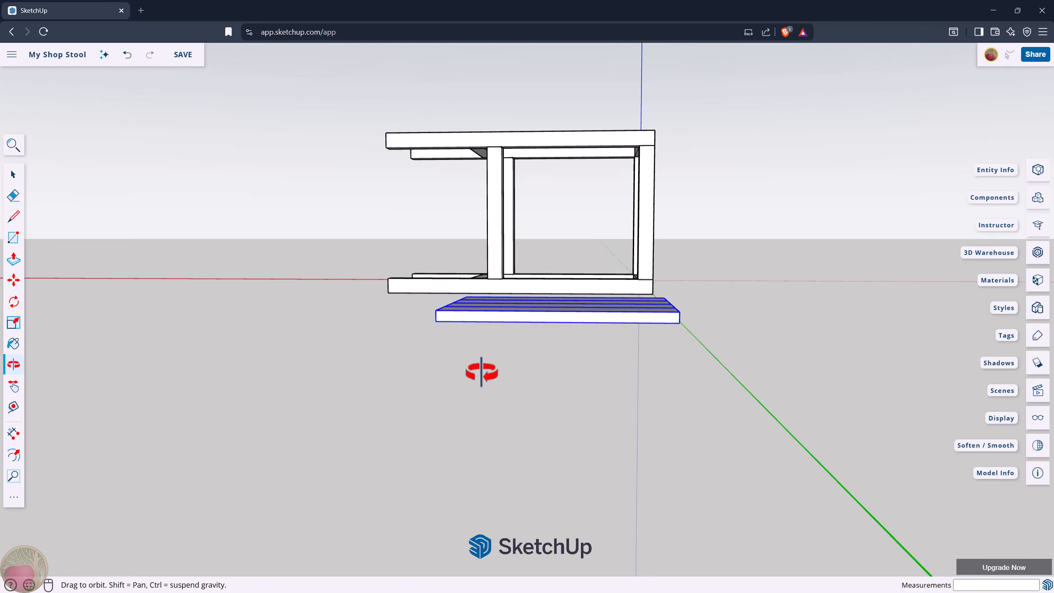
pyautogui.press('q')
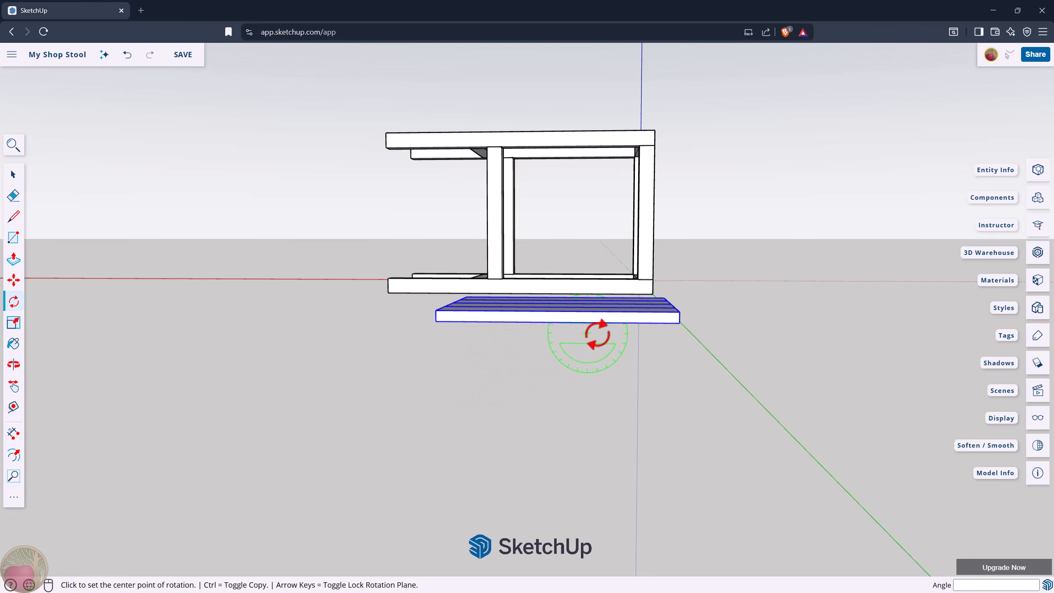
pyautogui.click(679, 322)
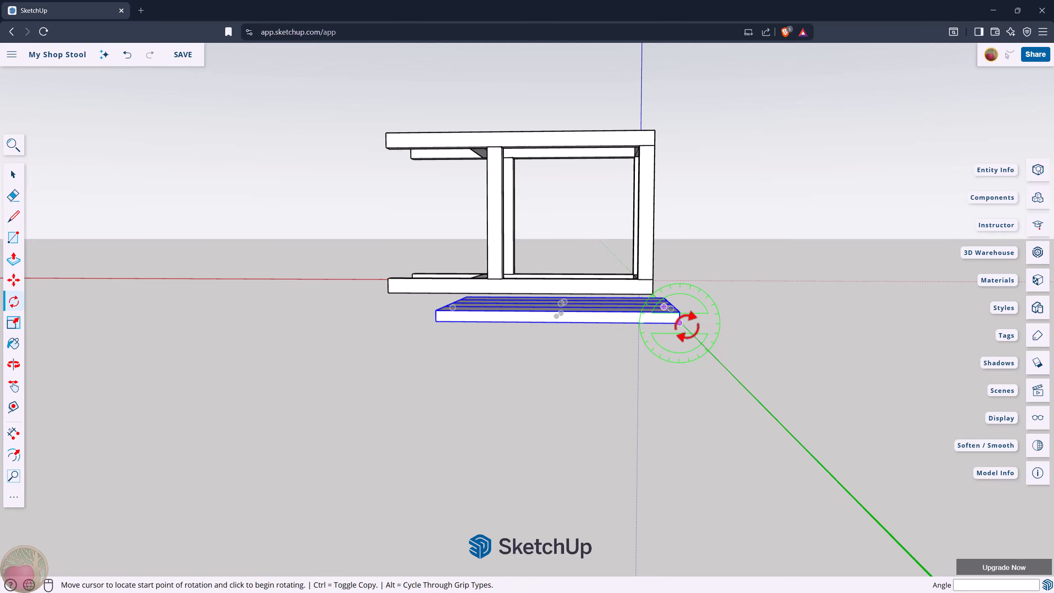
pyautogui.click(734, 328)
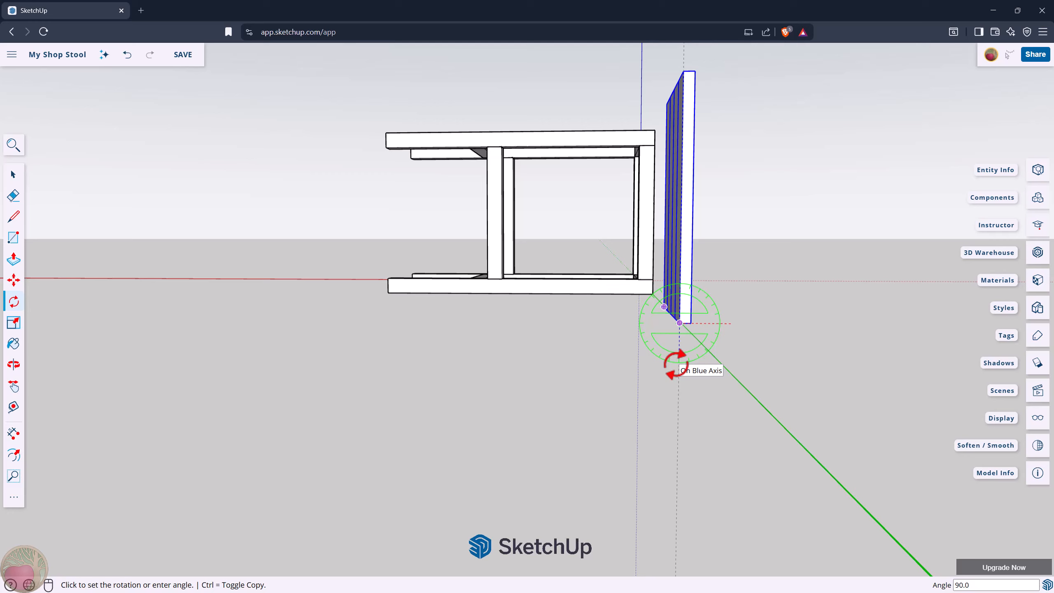
pyautogui.click(675, 364)
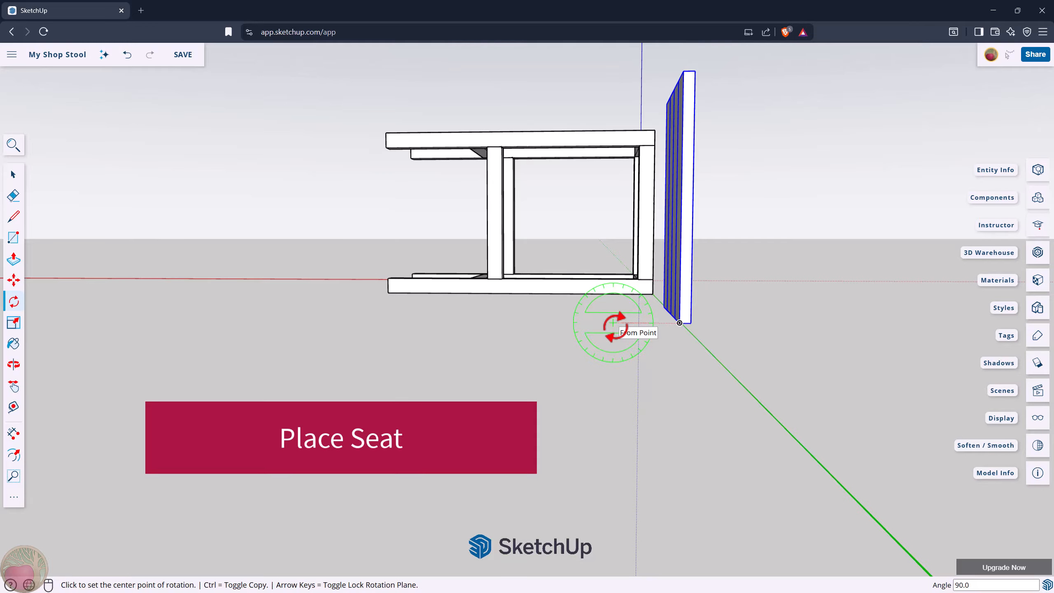
# - Move the upright seat by its lower outer corner onto the frame's lower end corner on the green axis
pyautogui.press('o')
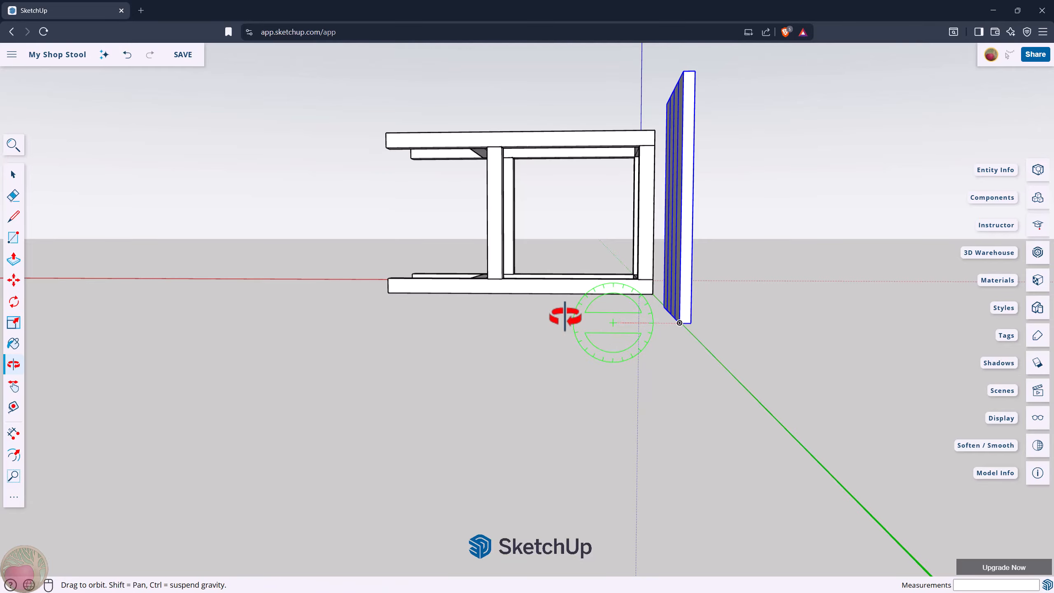
pyautogui.moveTo(565, 317); pyautogui.dragTo(705, 329)
pyautogui.press('m')
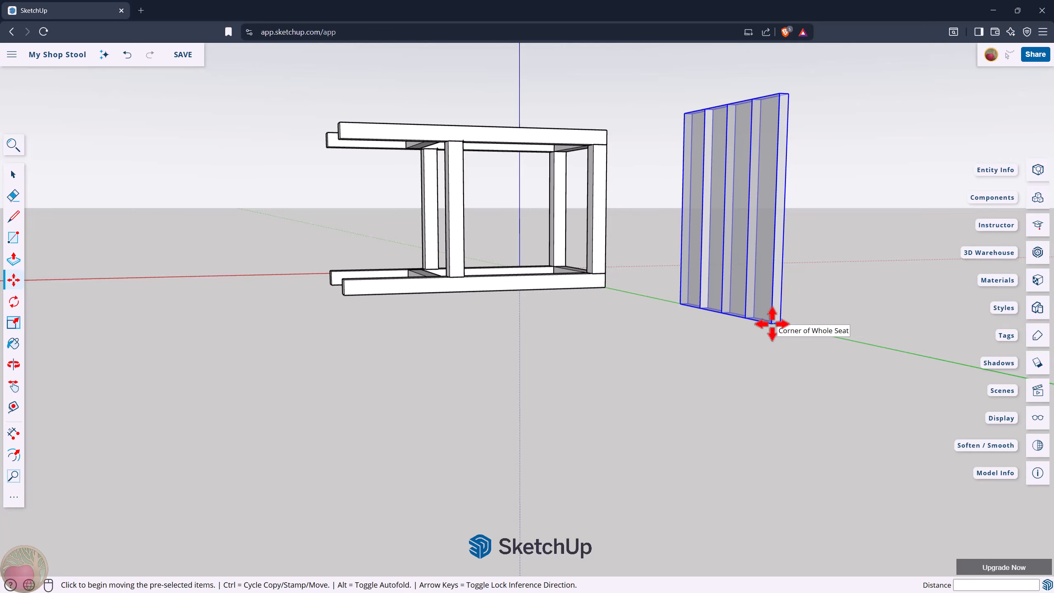
pyautogui.click(771, 324)
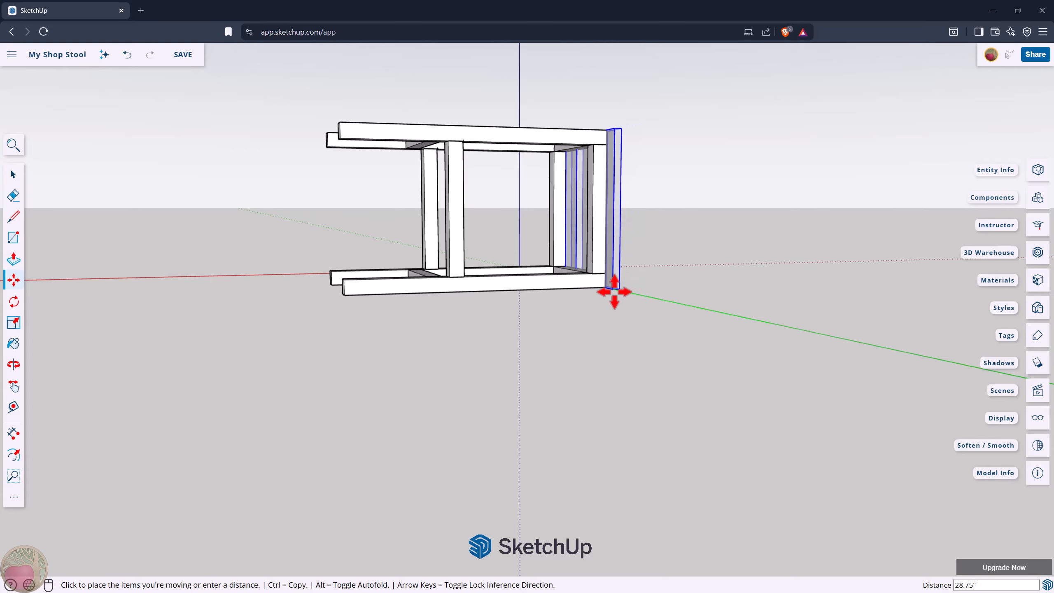
pyautogui.click(607, 288)
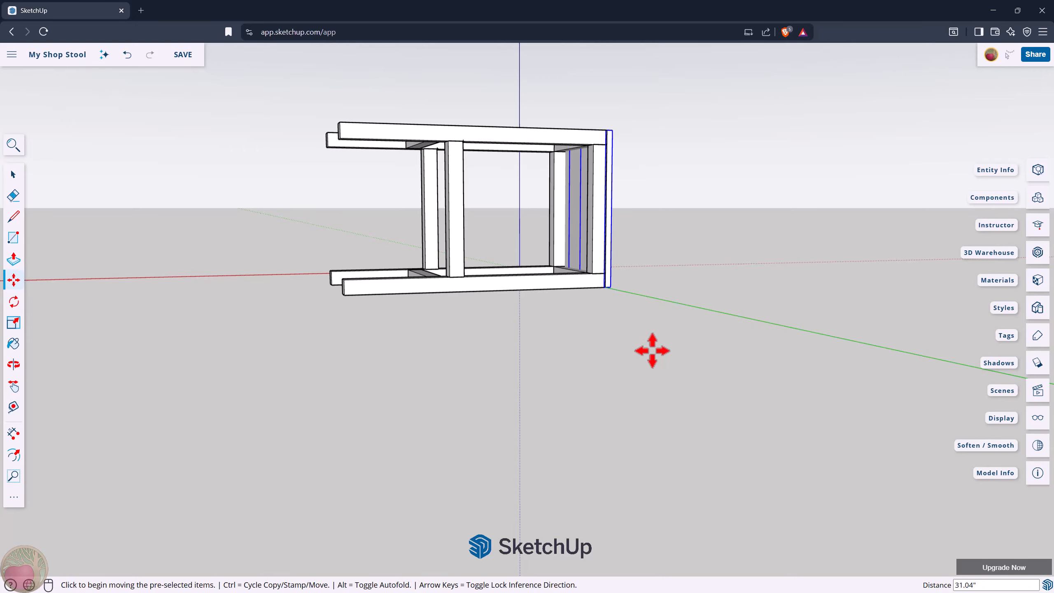
# - Move the seat a short distance straight off the frame's end, leaving a small gap between them
pyautogui.press('o')
pyautogui.moveTo(769, 240); pyautogui.dragTo(297, 250)
pyautogui.moveTo(478, 101)
pyautogui.mouseDown()
pyautogui.moveTo(426, 212)
pyautogui.moveTo(423, 313)
pyautogui.moveTo(430, 348)
pyautogui.moveTo(435, 308)
pyautogui.moveTo(444, 403)
pyautogui.moveTo(455, 407)
pyautogui.mouseUp()
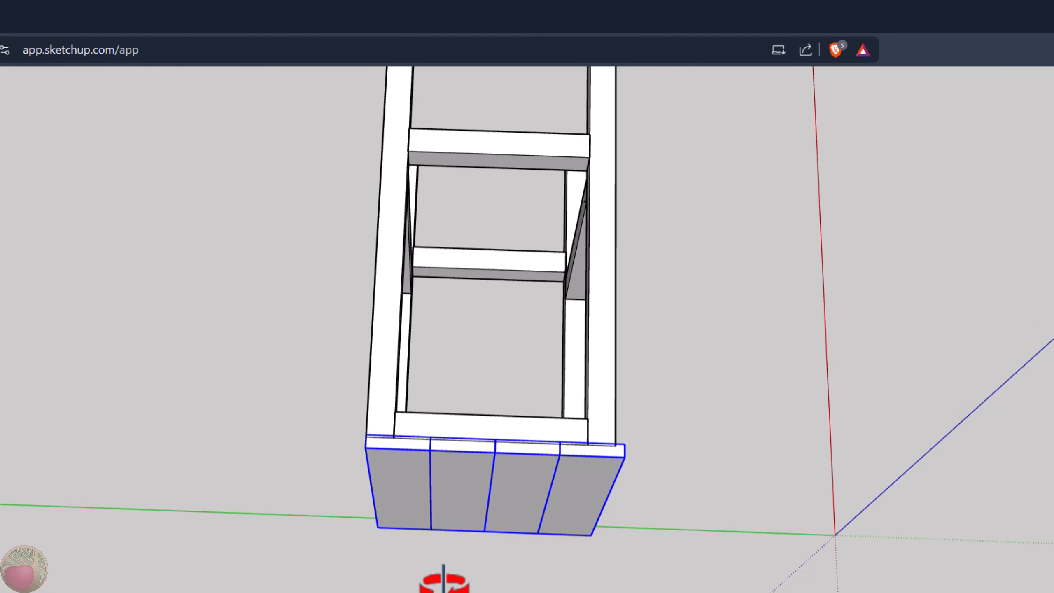
pyautogui.scroll(2, 464, 566)
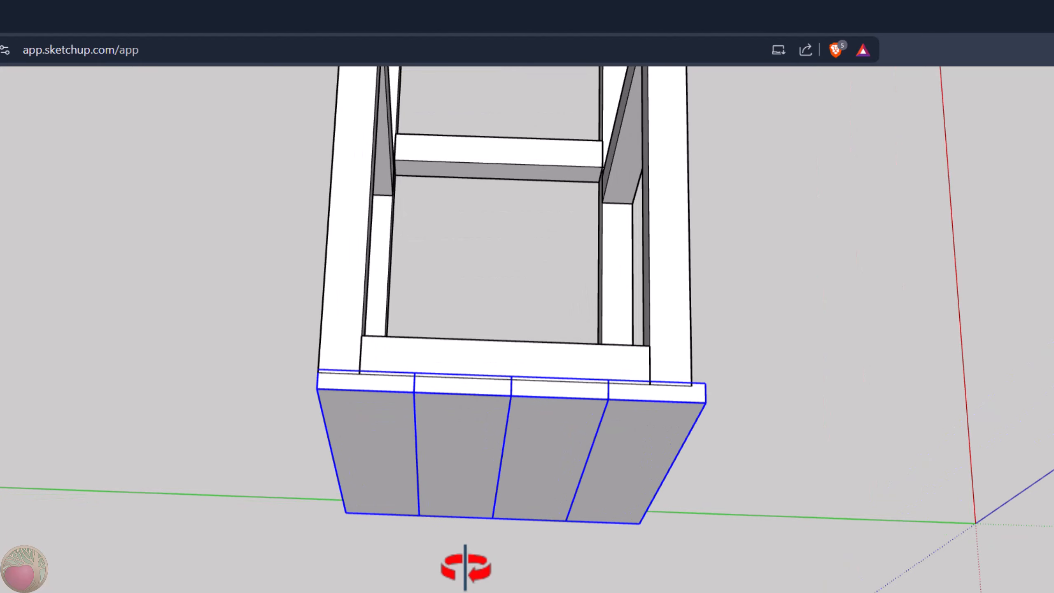
pyautogui.press('m')
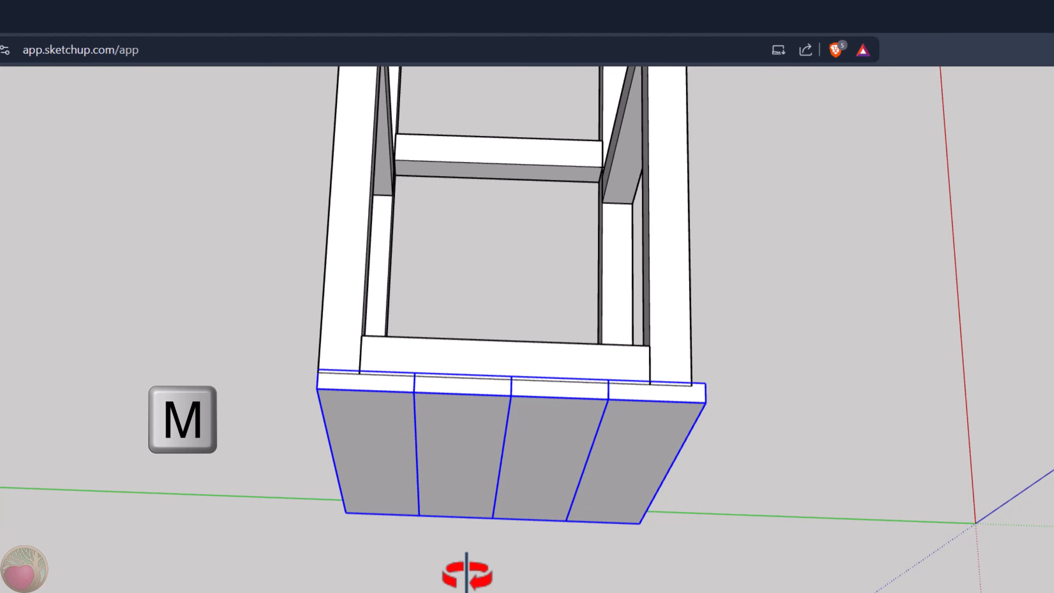
pyautogui.click(367, 387)
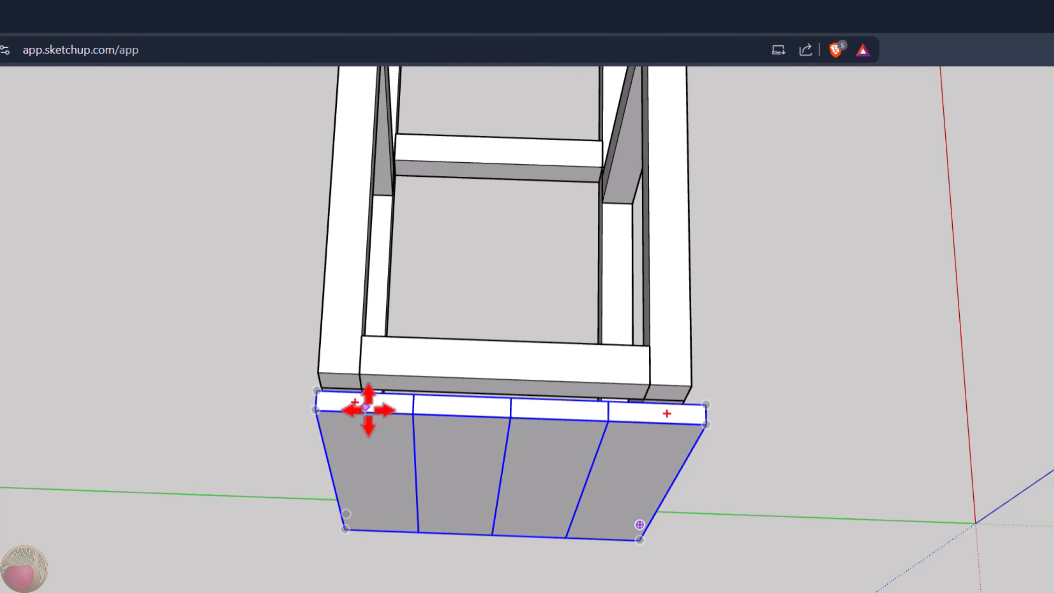
pyautogui.press('Escape')
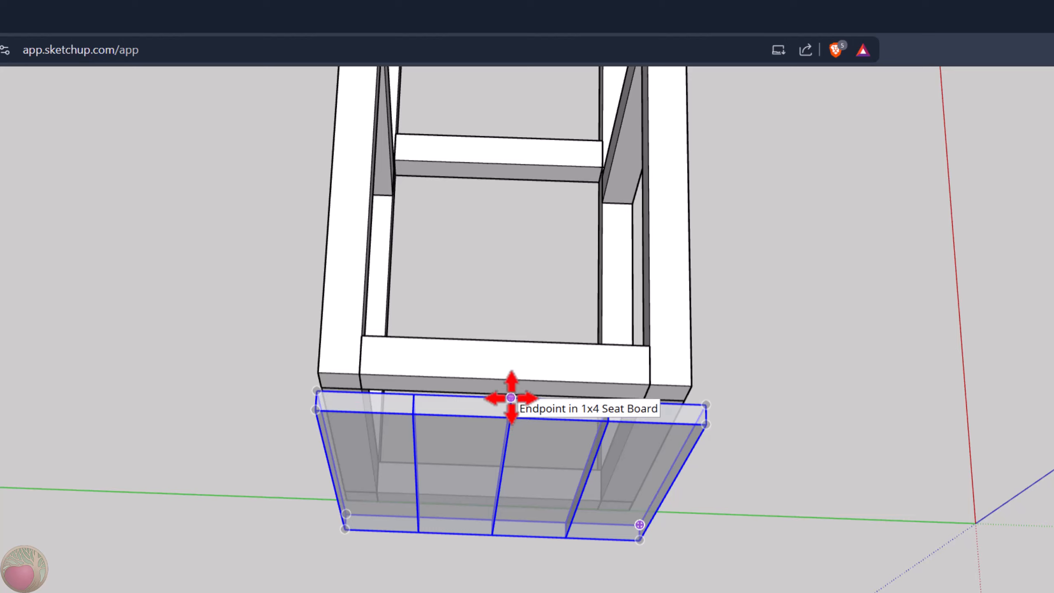
# - Move the upright seat by the endpoint midway along its upper edge onto the midpoint of the frame's 2x2 Short Rail
pyautogui.click(510, 397)
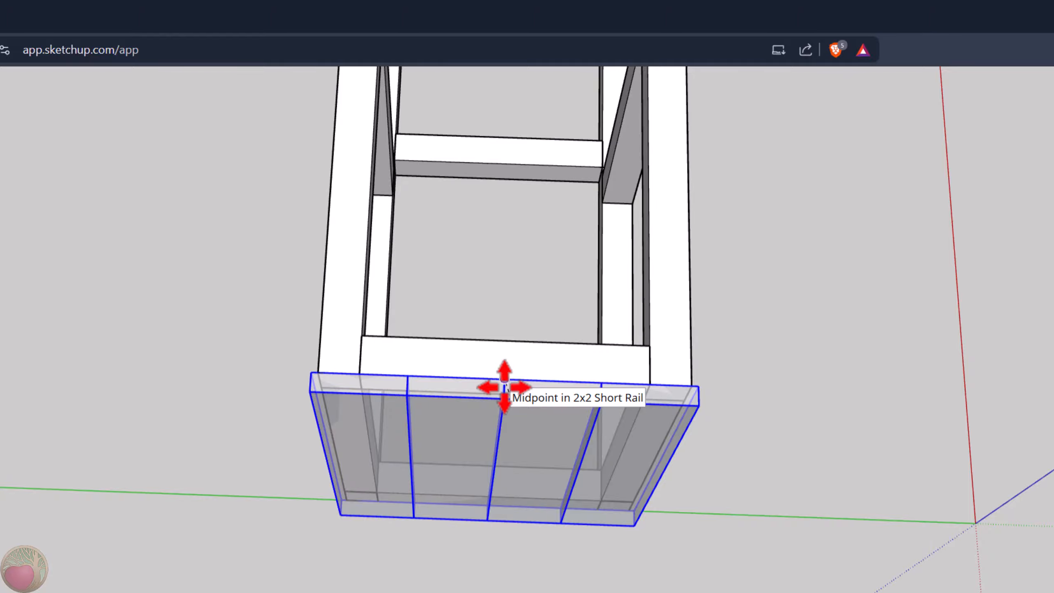
pyautogui.click(504, 387)
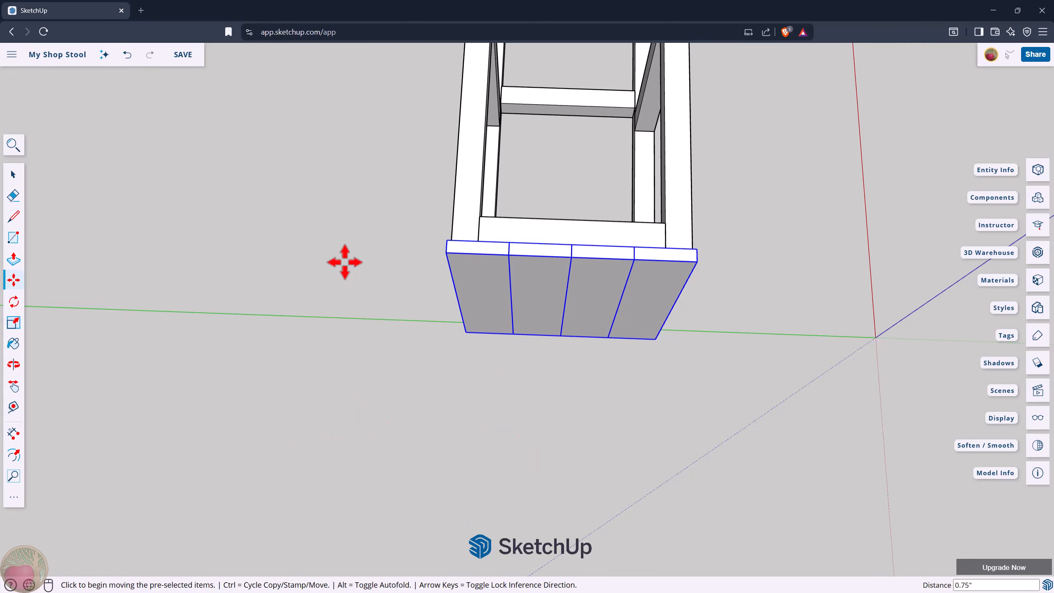
# - Examine the seat boards from inside the frame to see where they span between the side stretchers and need support
pyautogui.press('o')
pyautogui.moveTo(323, 224); pyautogui.dragTo(835, 141)
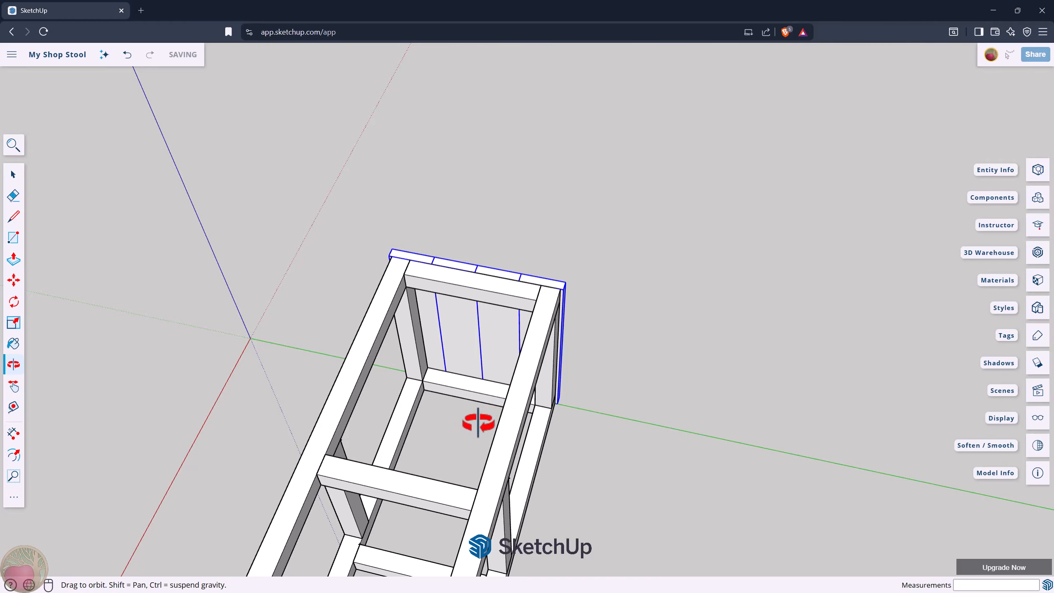
pyautogui.moveTo(480, 424); pyautogui.dragTo(566, 112)
pyautogui.scroll(5, 464, 341)
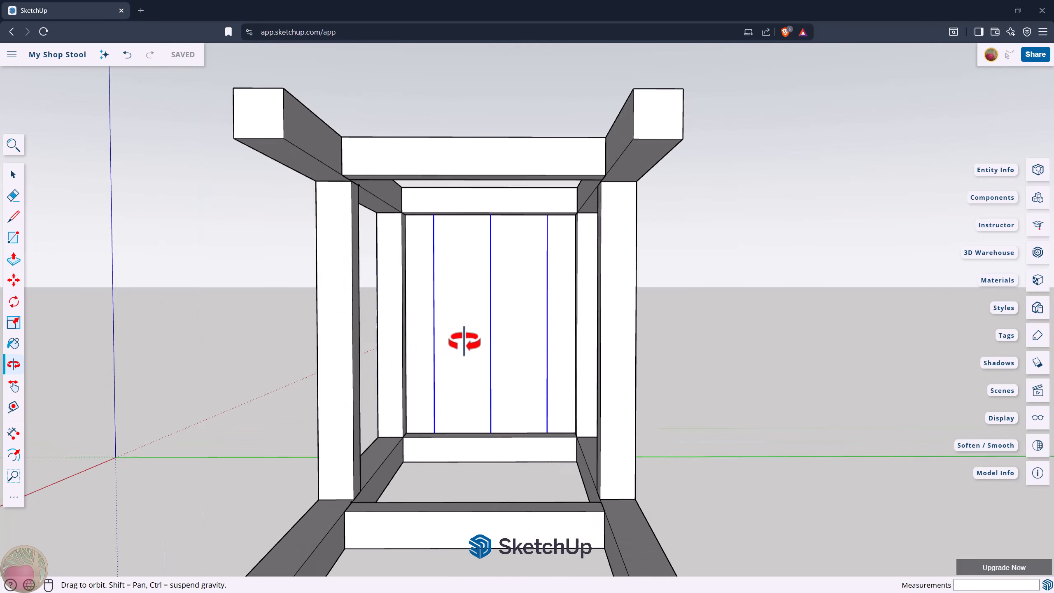
pyautogui.moveTo(379, 299); pyautogui.dragTo(615, 294)
pyautogui.moveTo(538, 254)
pyautogui.mouseDown()
pyautogui.moveTo(591, 266)
pyautogui.moveTo(550, 347)
pyautogui.mouseUp()
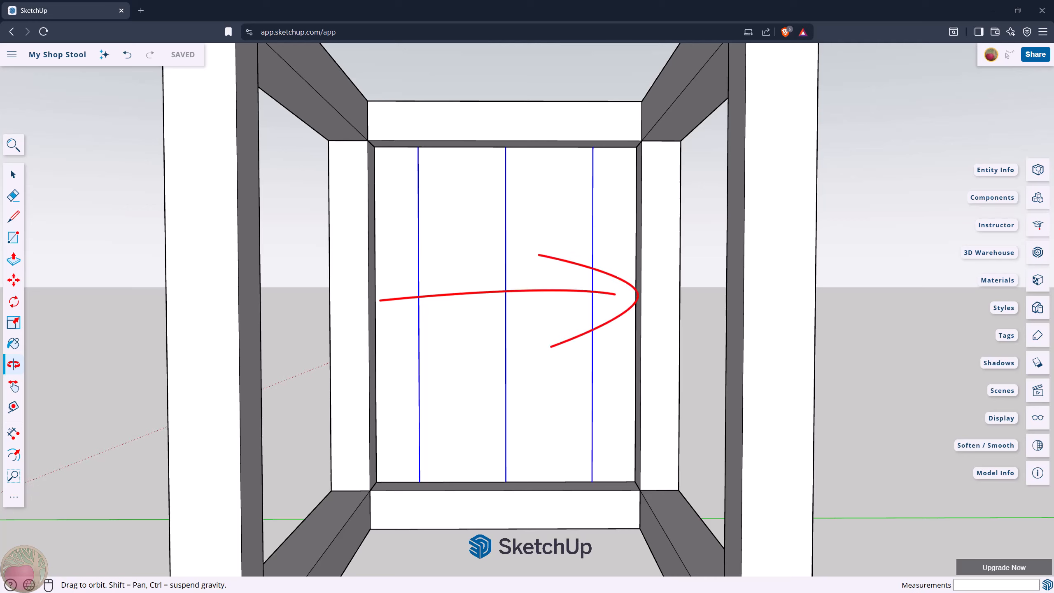
pyautogui.moveTo(364, 469)
pyautogui.mouseDown()
pyautogui.moveTo(574, 538)
pyautogui.moveTo(431, 469)
pyautogui.moveTo(364, 470)
pyautogui.mouseUp()
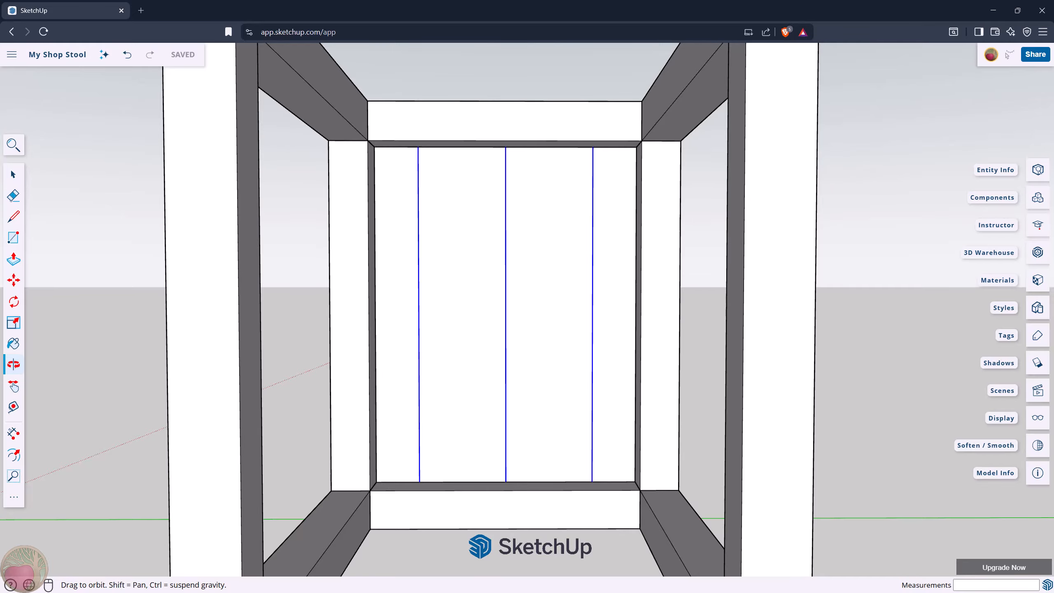
pyautogui.scroll(-6, 497, 328)
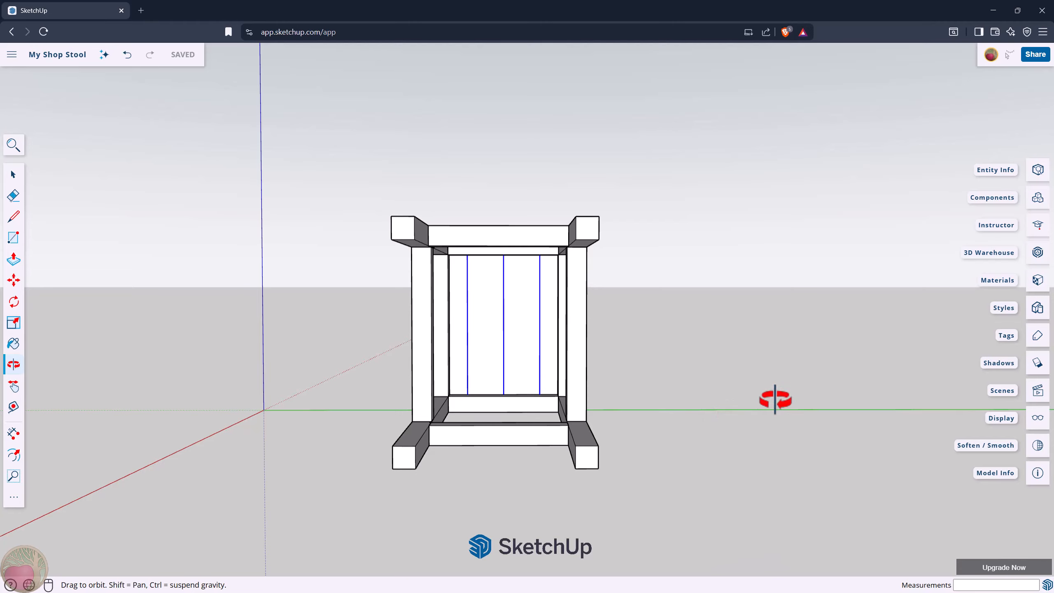
# - Draw a 1.5 by 10.5 inch rectangle flat on the ground beside the frame, starting on the green axis
pyautogui.press('p')
pyautogui.press('o')
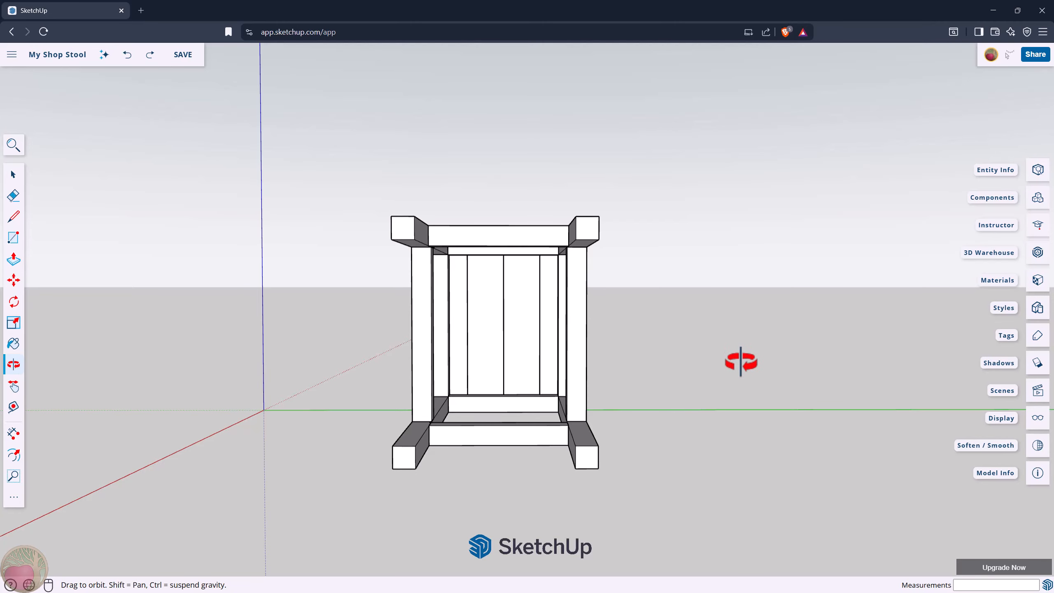
pyautogui.moveTo(741, 360); pyautogui.dragTo(730, 472)
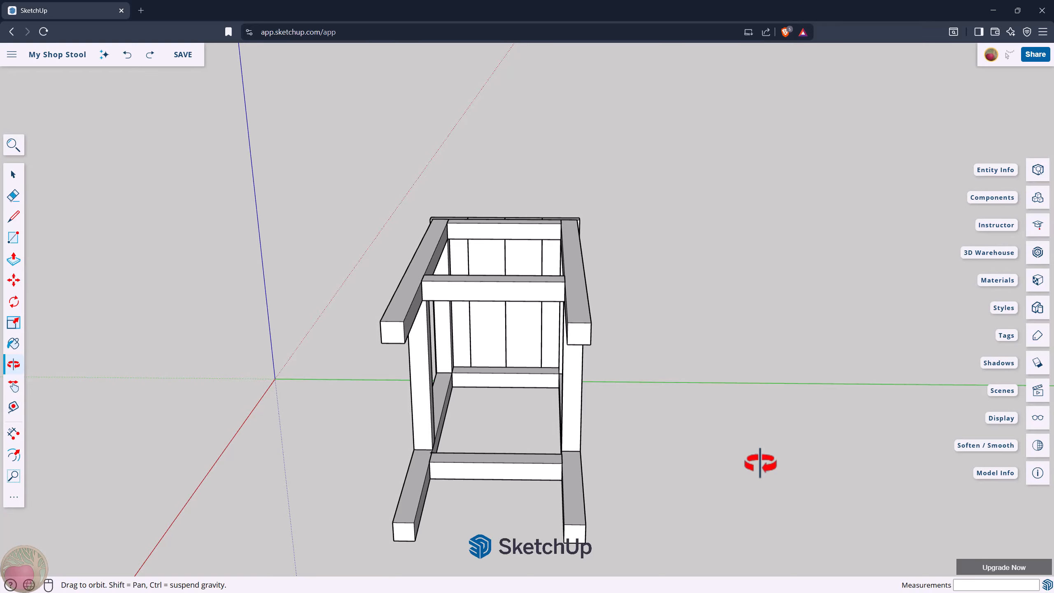
pyautogui.press('r')
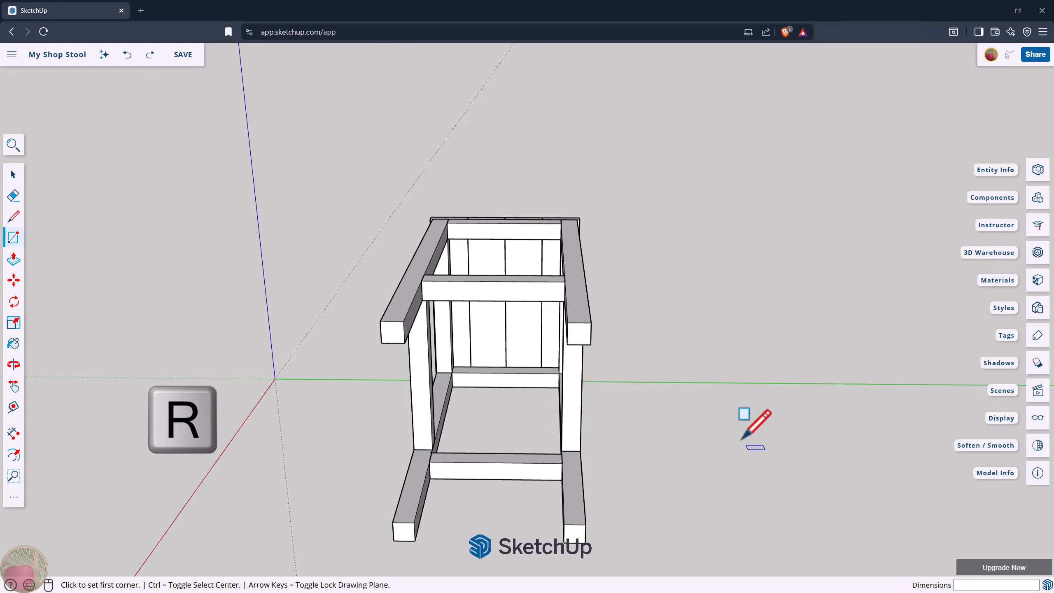
pyautogui.click(673, 383)
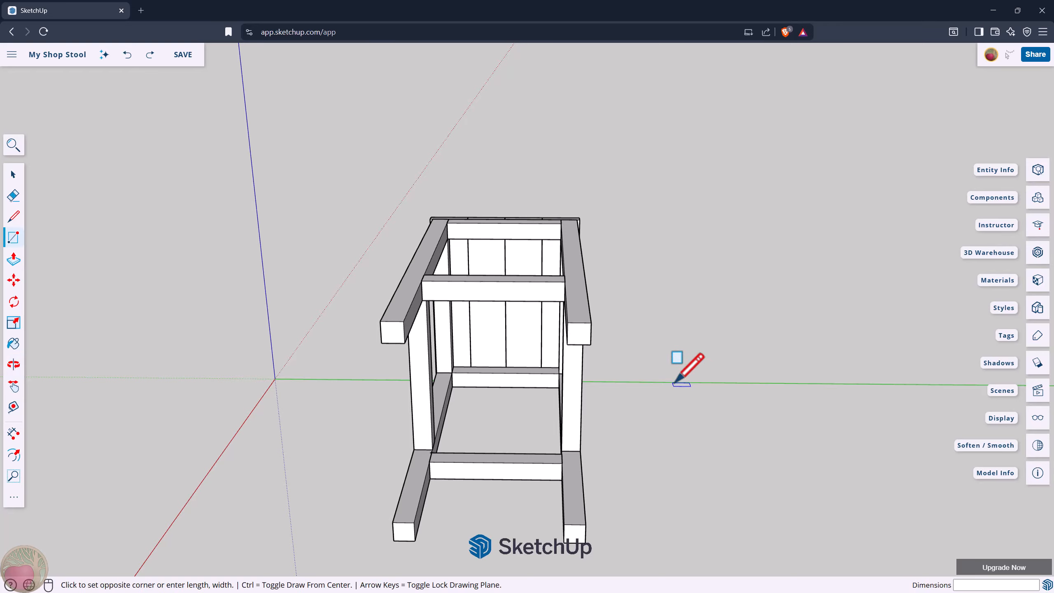
pyautogui.click(792, 412)
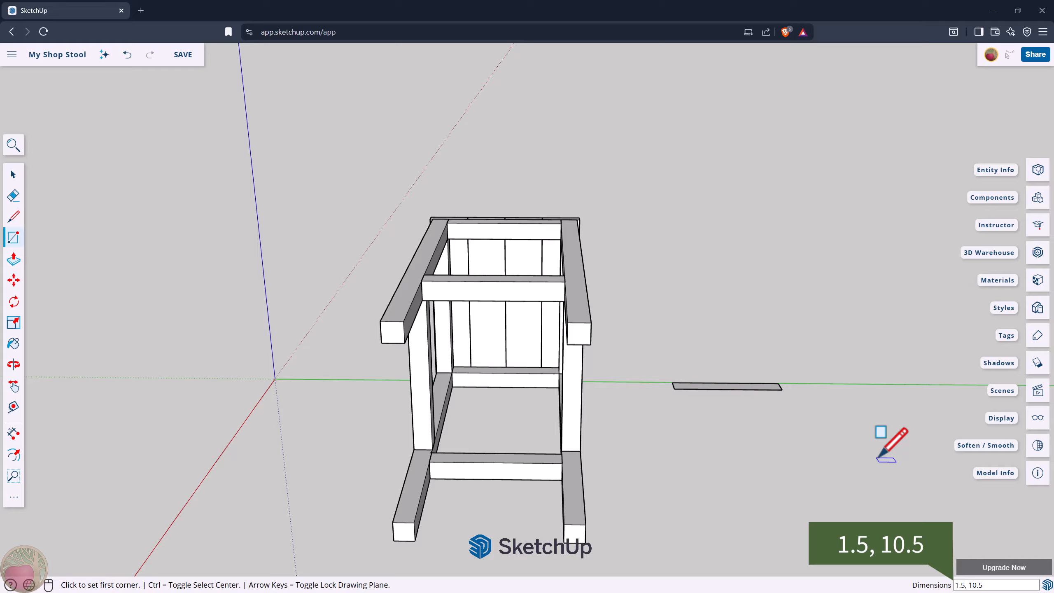
# - Extrude the rectangle beside the frame upward 1.5 inches with Push/Pull
pyautogui.press('p')
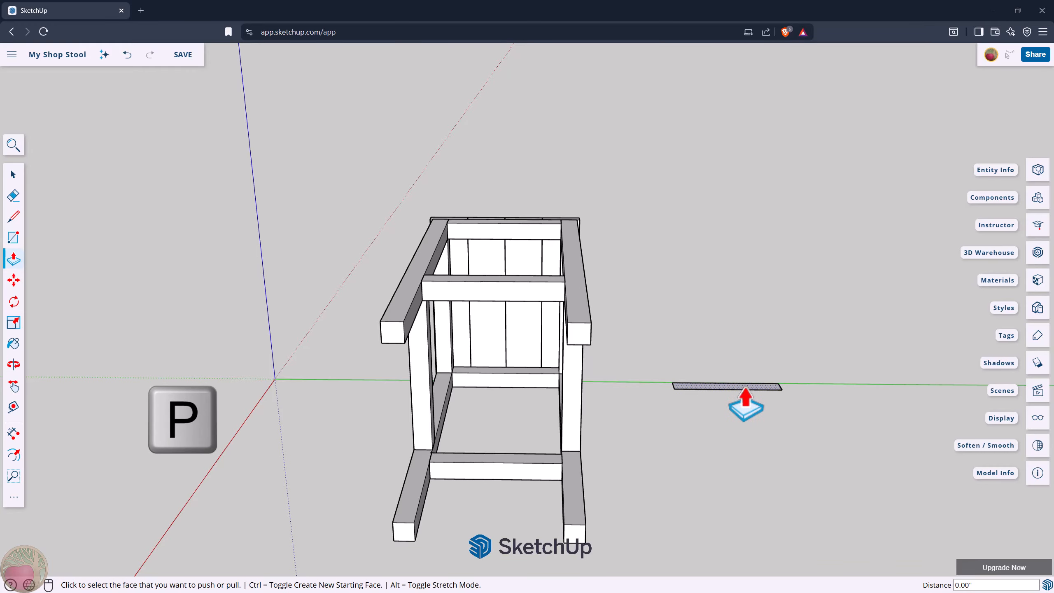
pyautogui.click(743, 387)
pyautogui.click(744, 392)
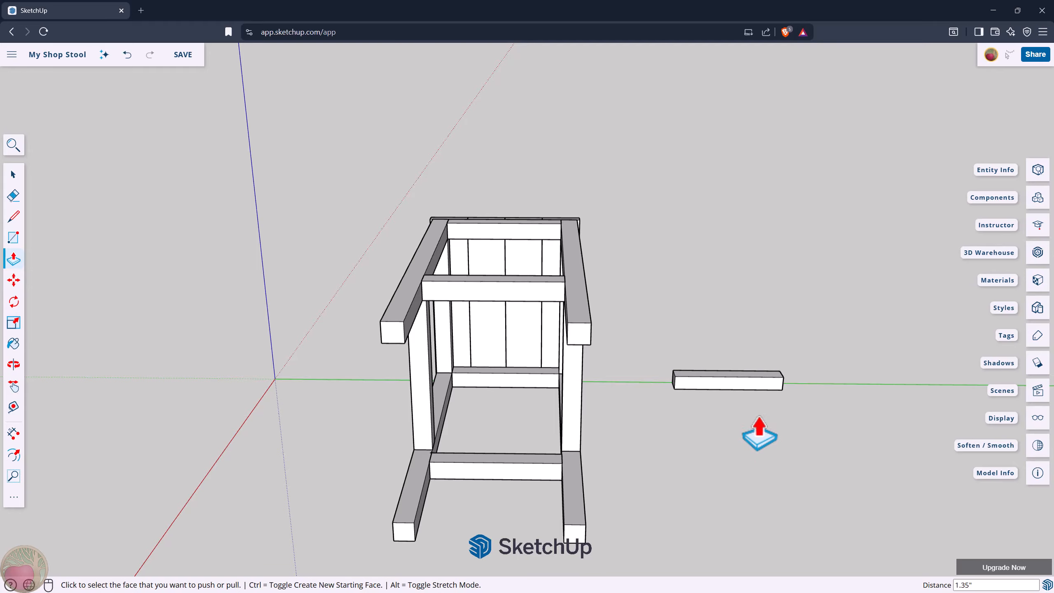
pyautogui.write('1.5')
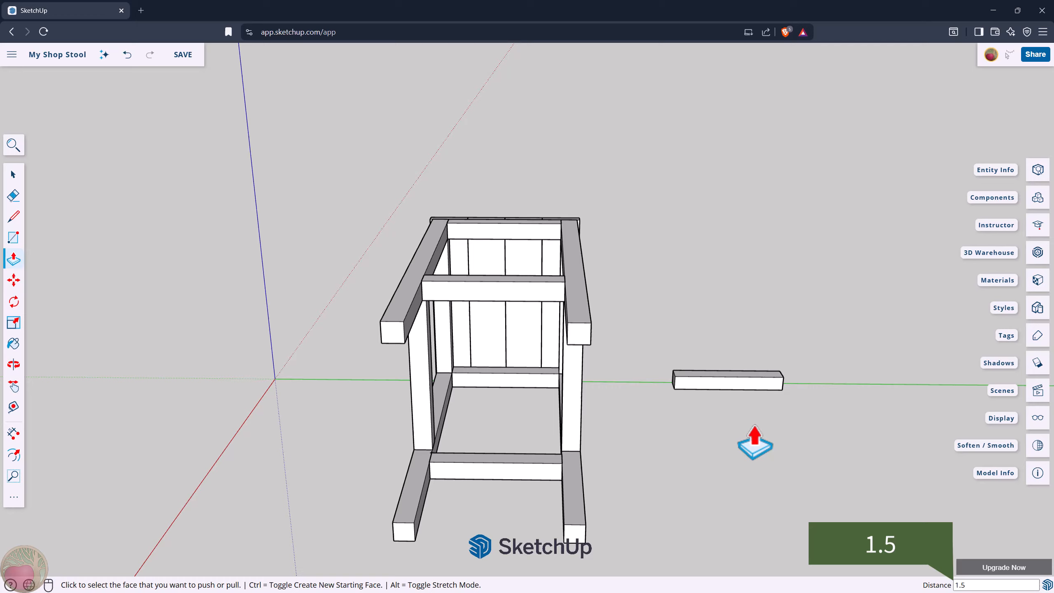
pyautogui.press('Return')
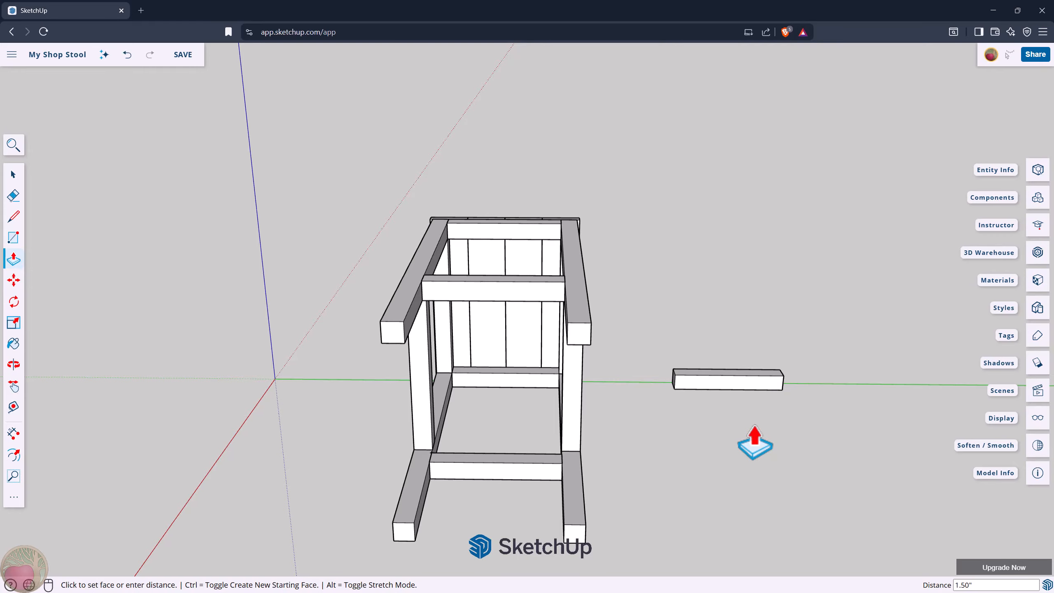
# - Select the whole new board and make it a component named 2x2 Seat Support
pyautogui.press('space')
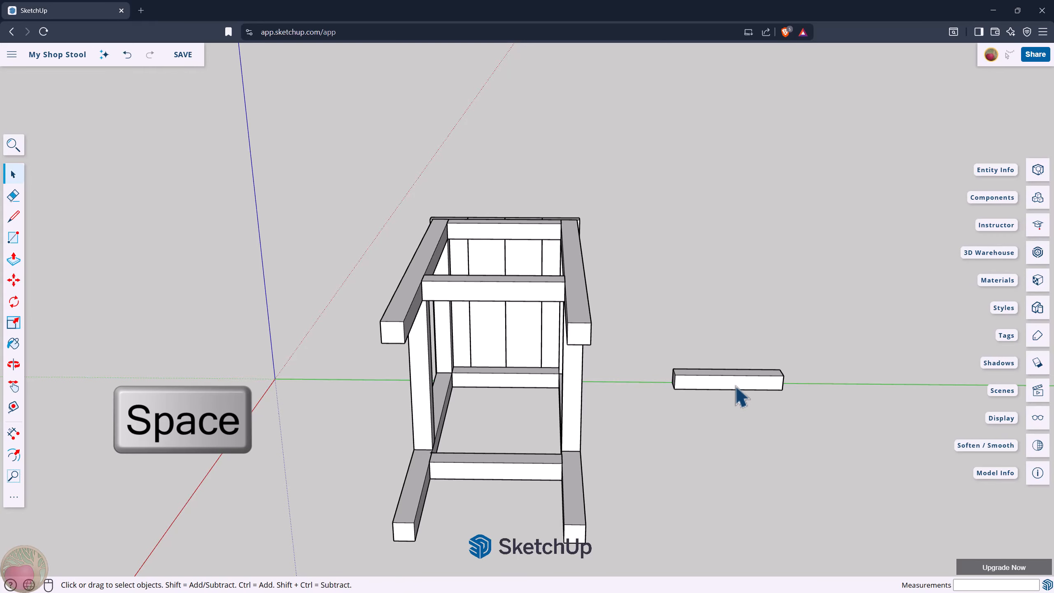
pyautogui.tripleClick(735, 387)
pyautogui.press('g')
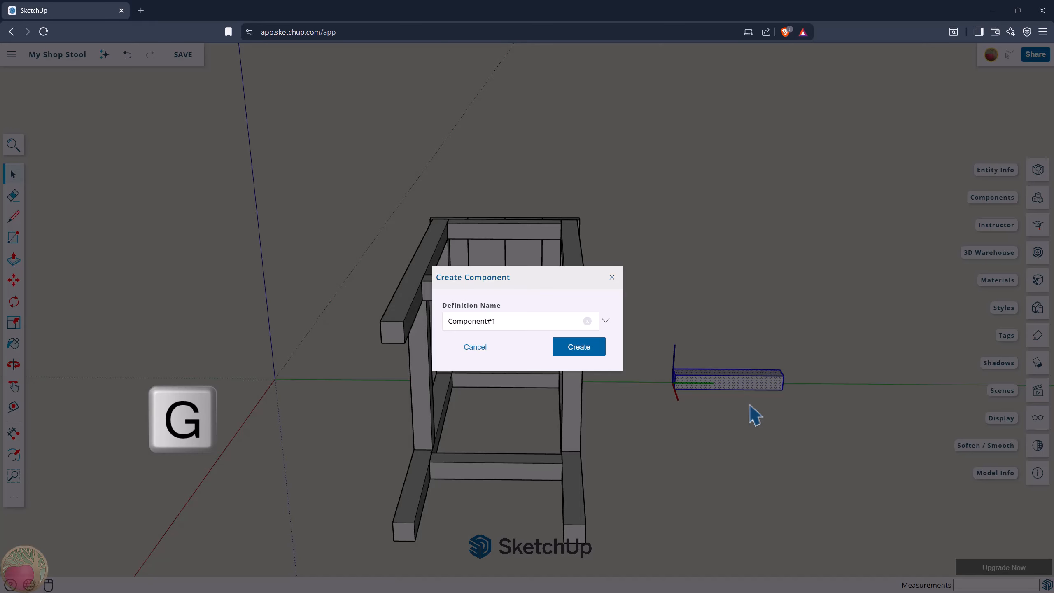
pyautogui.write('2x2')
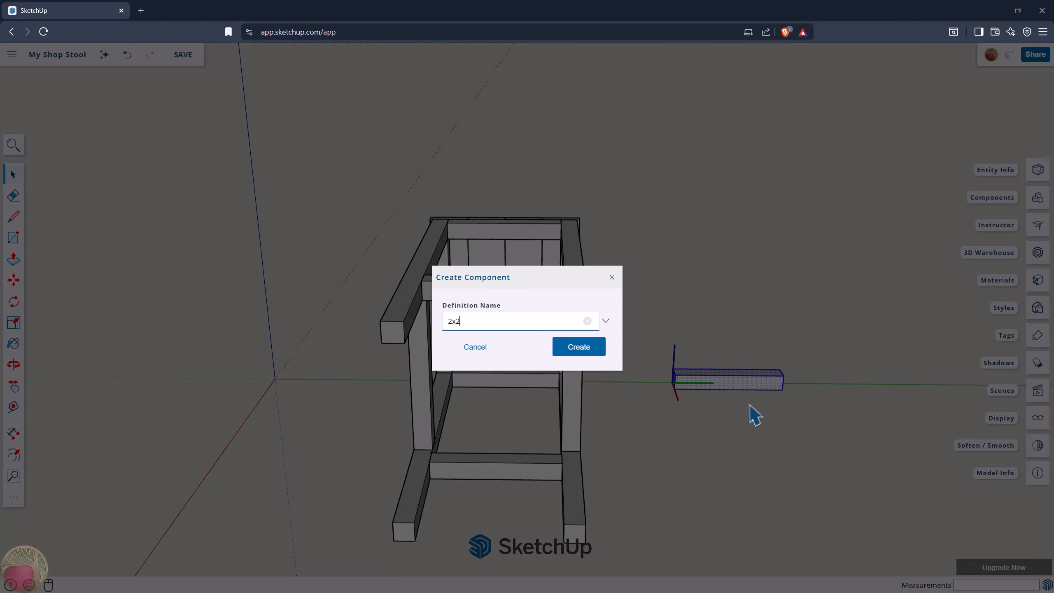
pyautogui.write(' Seat Support')
pyautogui.click(593, 351)
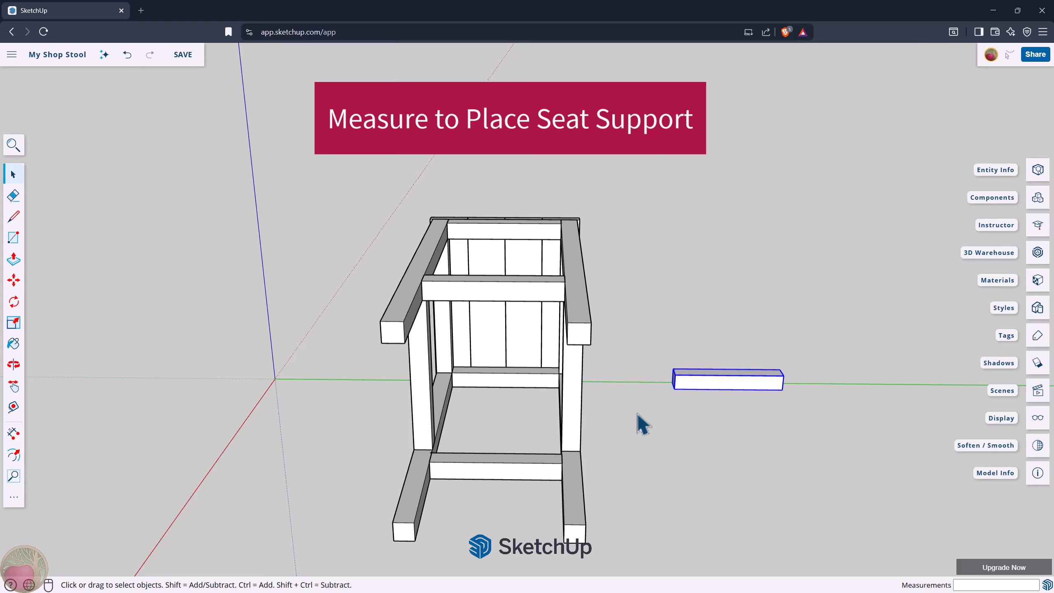
# - Place a guide point 4 inches up the stretcher's inner edge from its lower corner, using Tape Measure inside the frame
pyautogui.press('o')
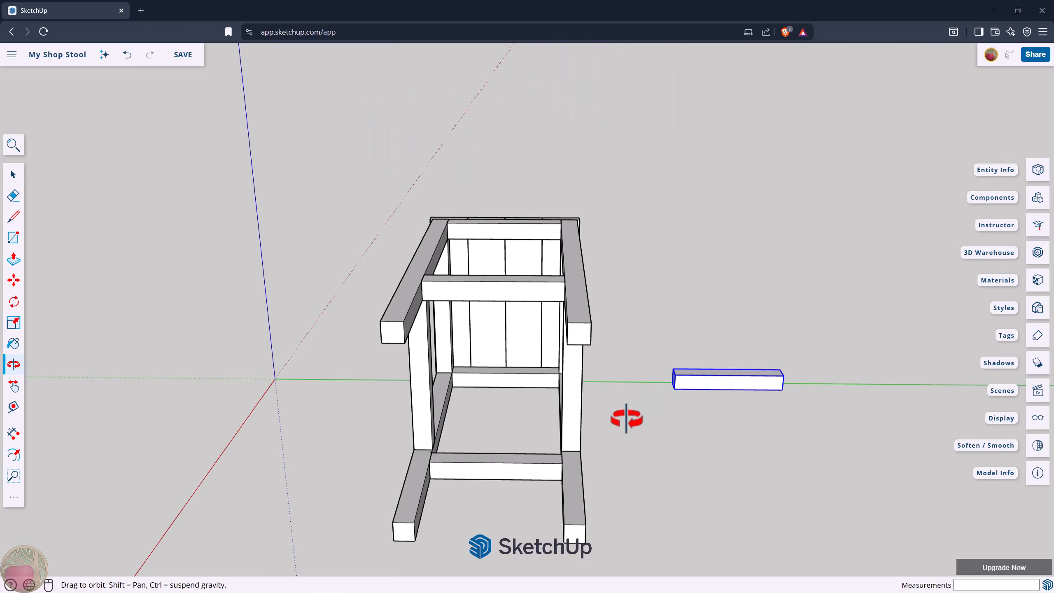
pyautogui.moveTo(480, 438); pyautogui.dragTo(485, 357)
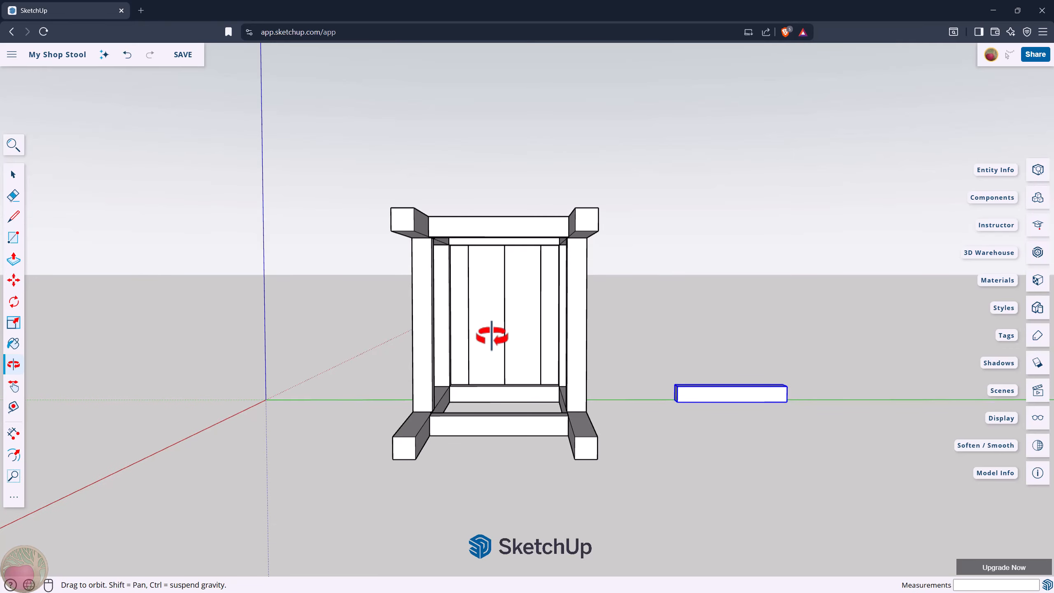
pyautogui.scroll(5, 491, 336)
pyautogui.scroll(2, 491, 336)
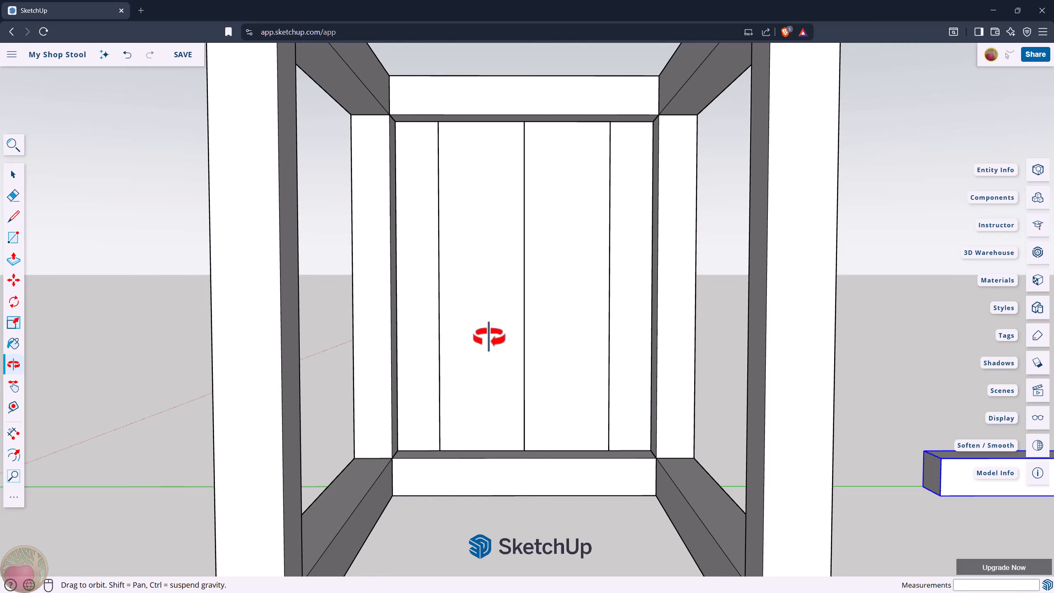
pyautogui.press('t')
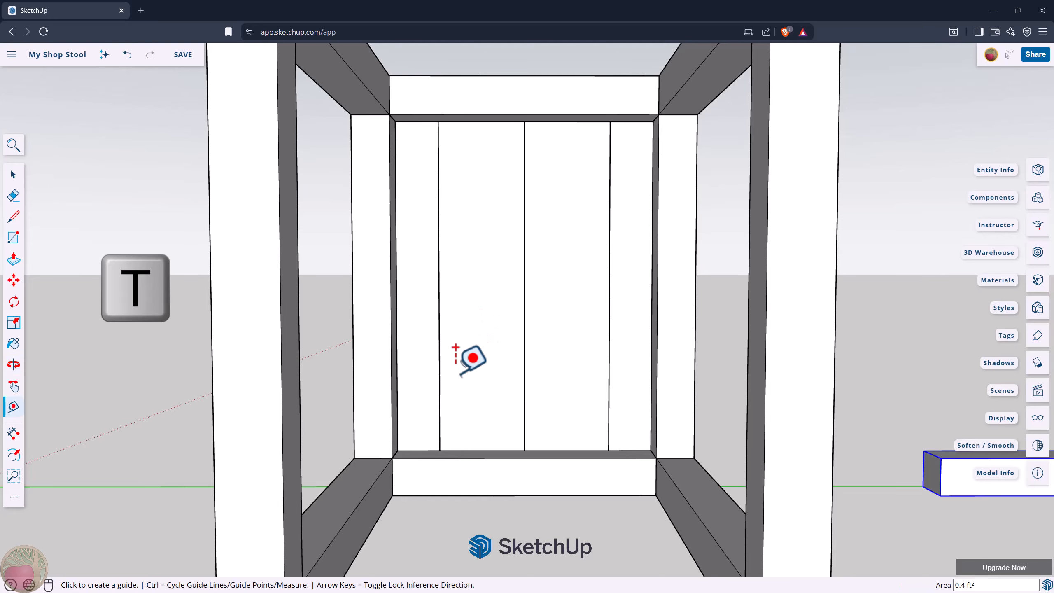
pyautogui.click(392, 458)
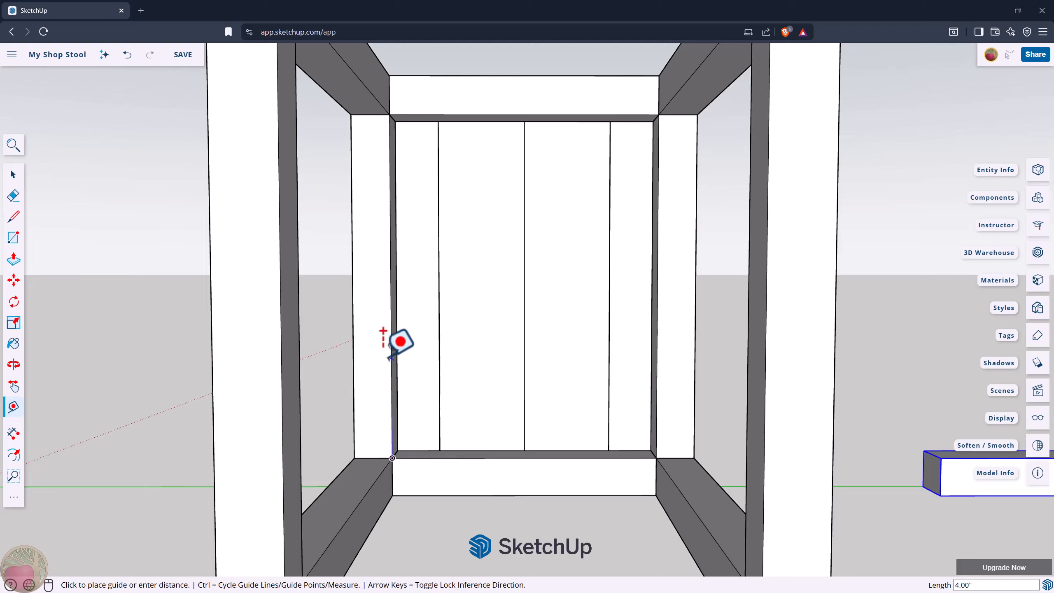
pyautogui.write('4')
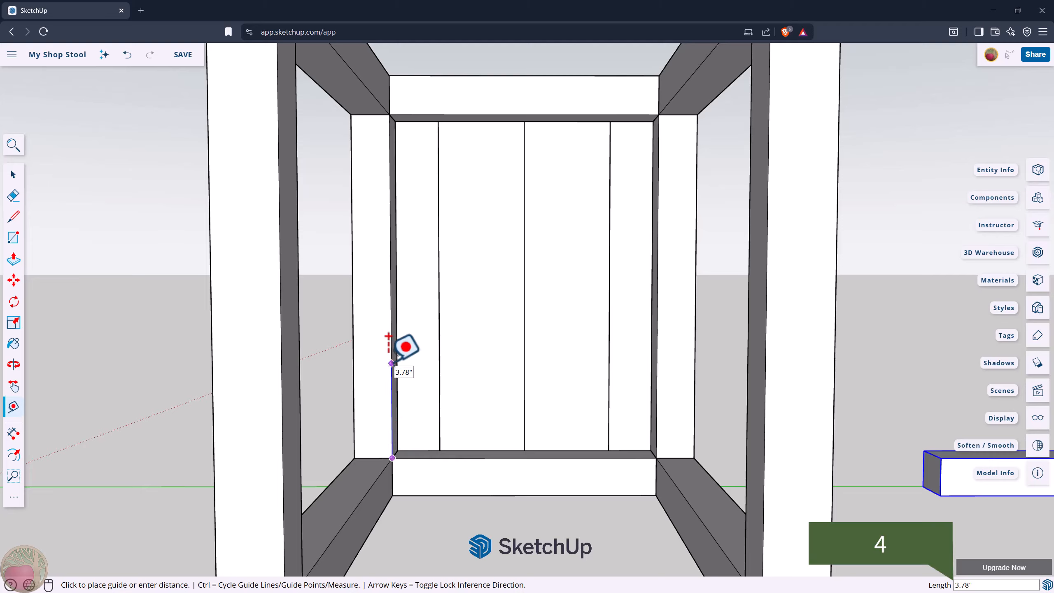
pyautogui.press('Return')
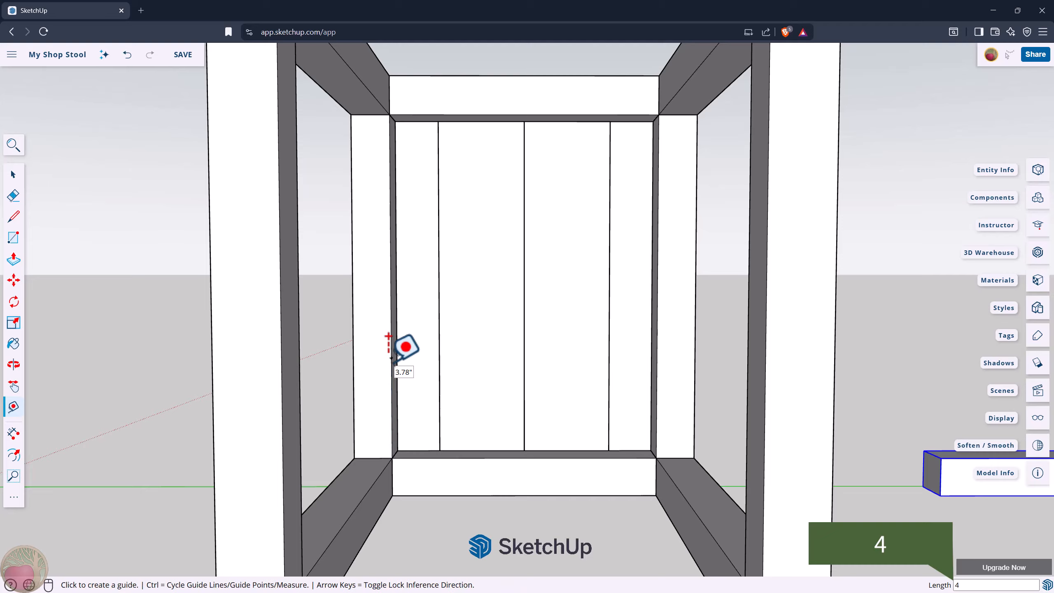
# - Place a second guide point 4 inches down the same stretcher edge from its upper corner
pyautogui.click(389, 113)
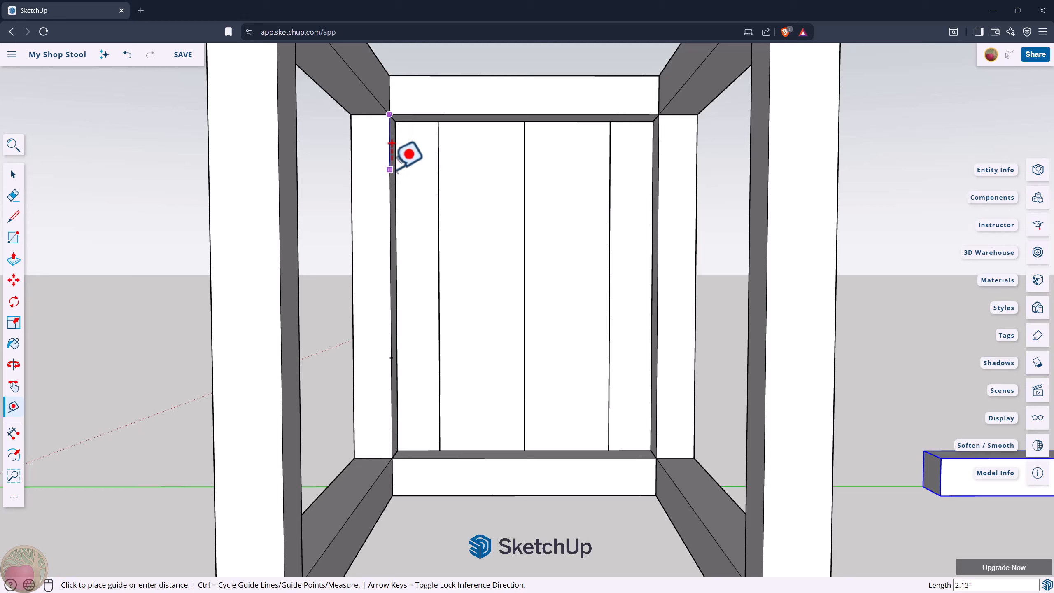
pyautogui.write('4')
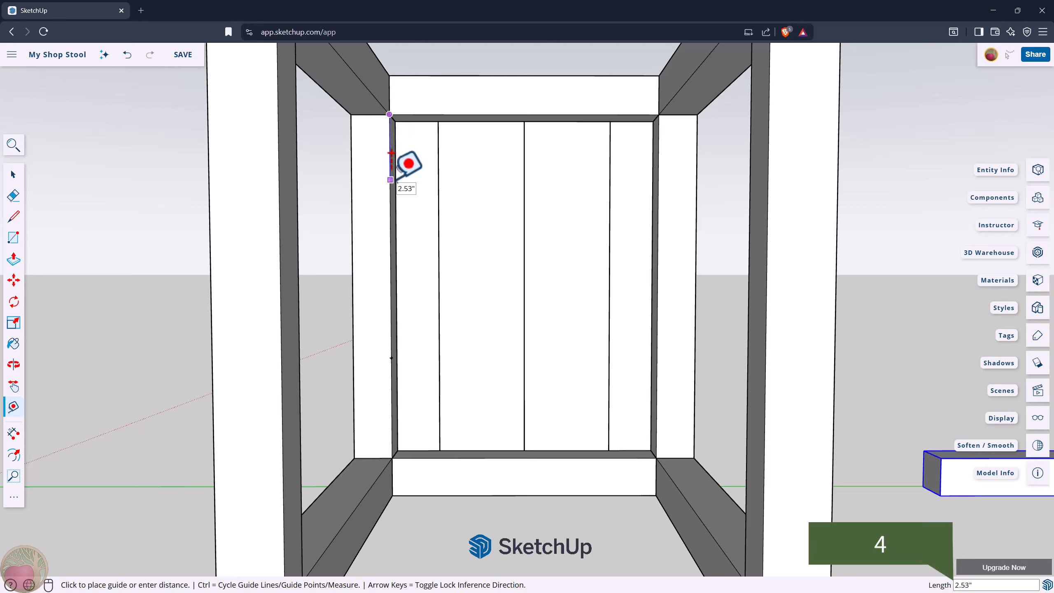
pyautogui.press('Return')
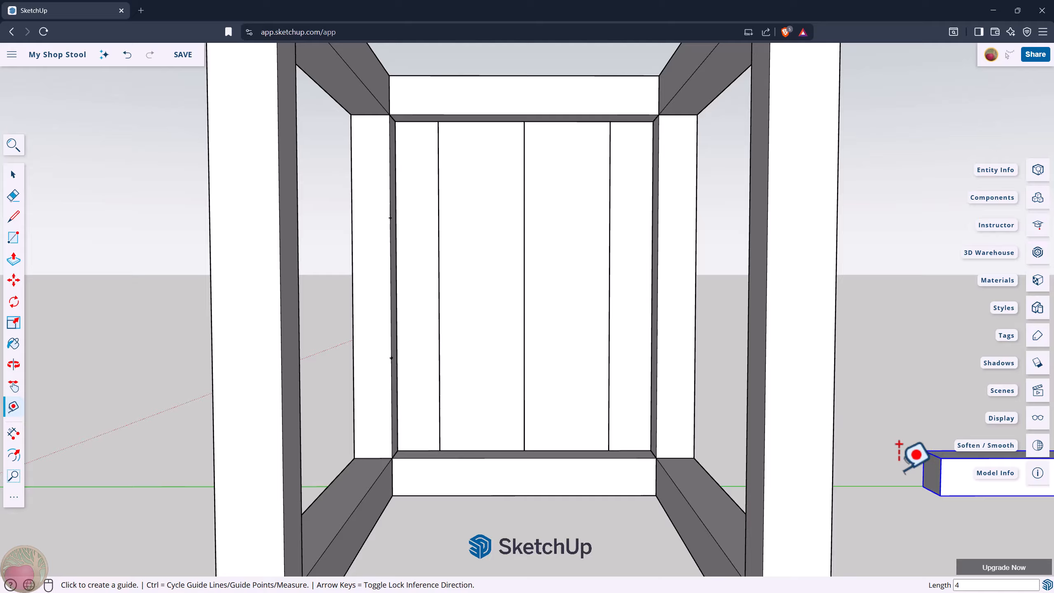
# - Move the seat support by its upper front corner onto the lower guide point on the stretcher
pyautogui.press('m')
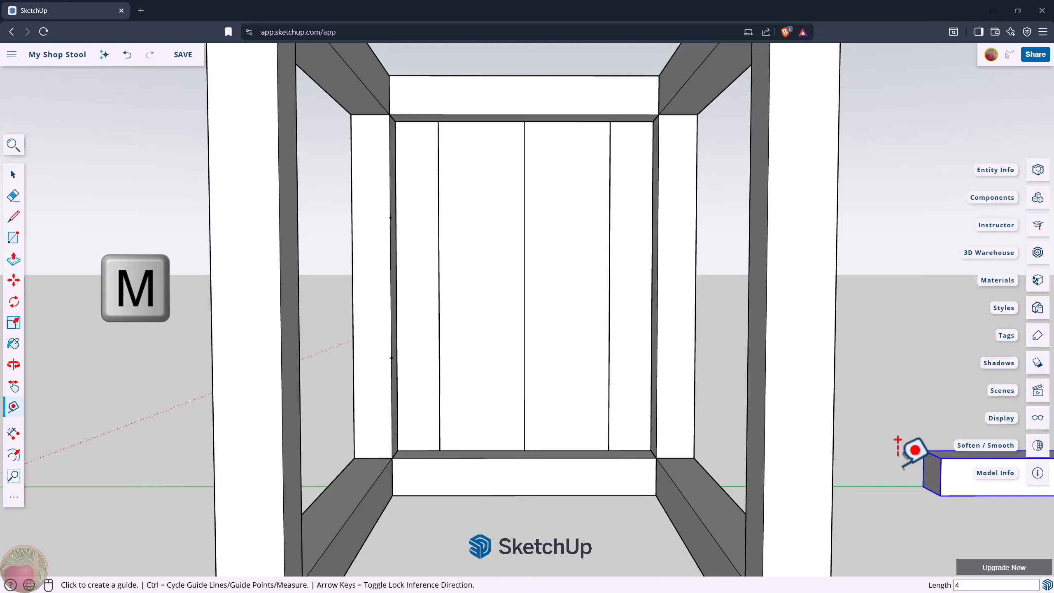
pyautogui.click(941, 457)
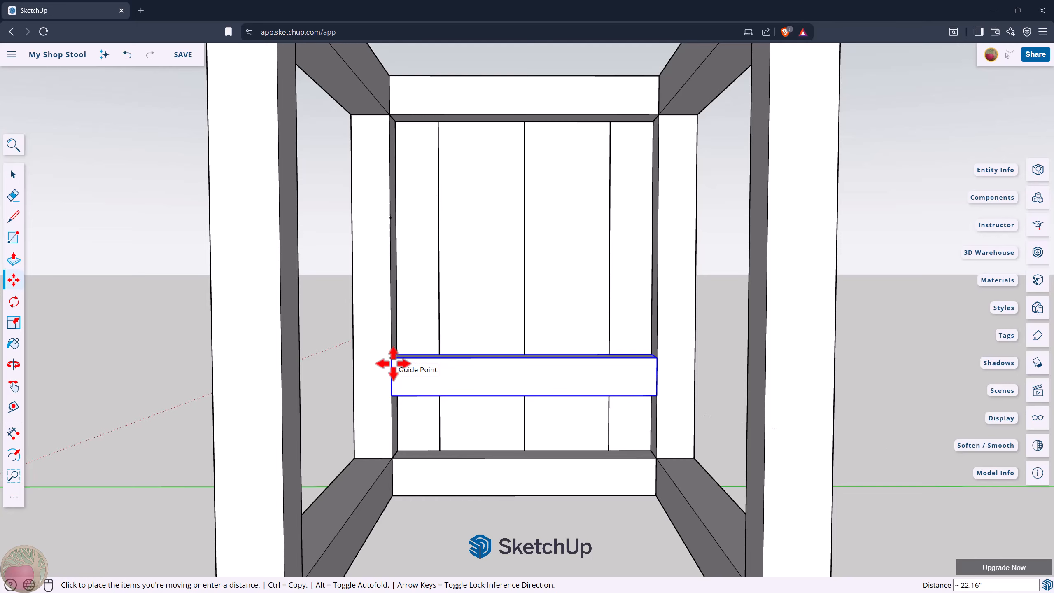
pyautogui.click(392, 363)
# - Copy the seat support and paste the copy with its lower corner at the upper guide point on the stretcher
pyautogui.hotkey('ctrl', 'c')
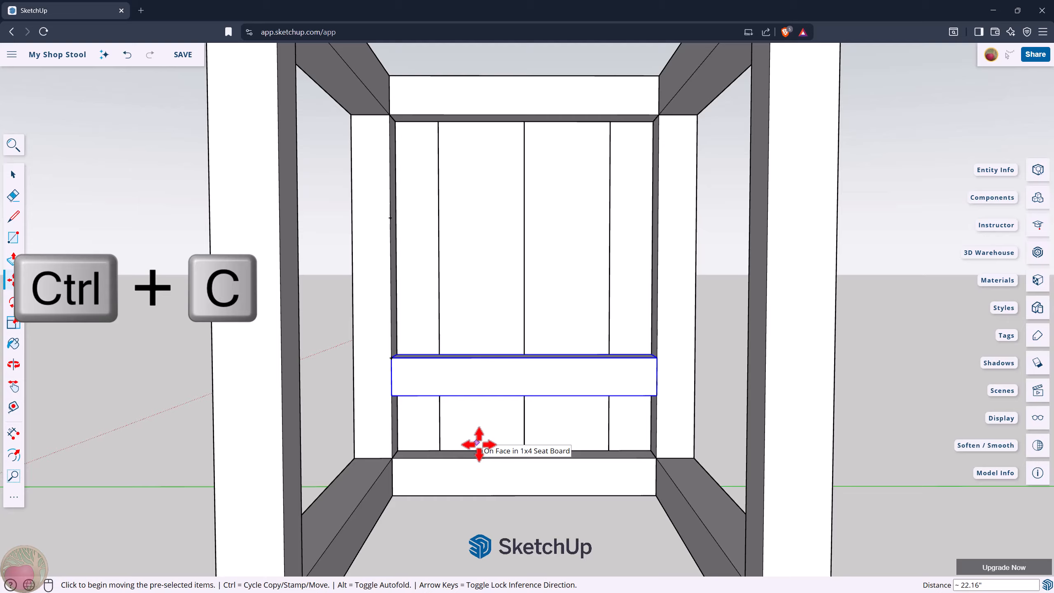
pyautogui.hotkey('ctrl', 'v')
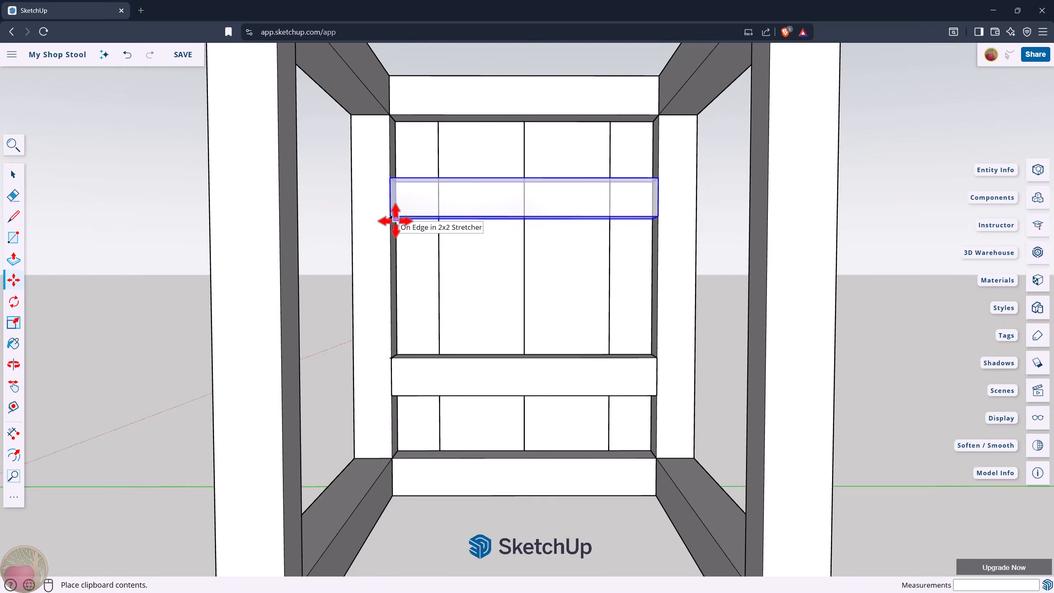
pyautogui.click(396, 219)
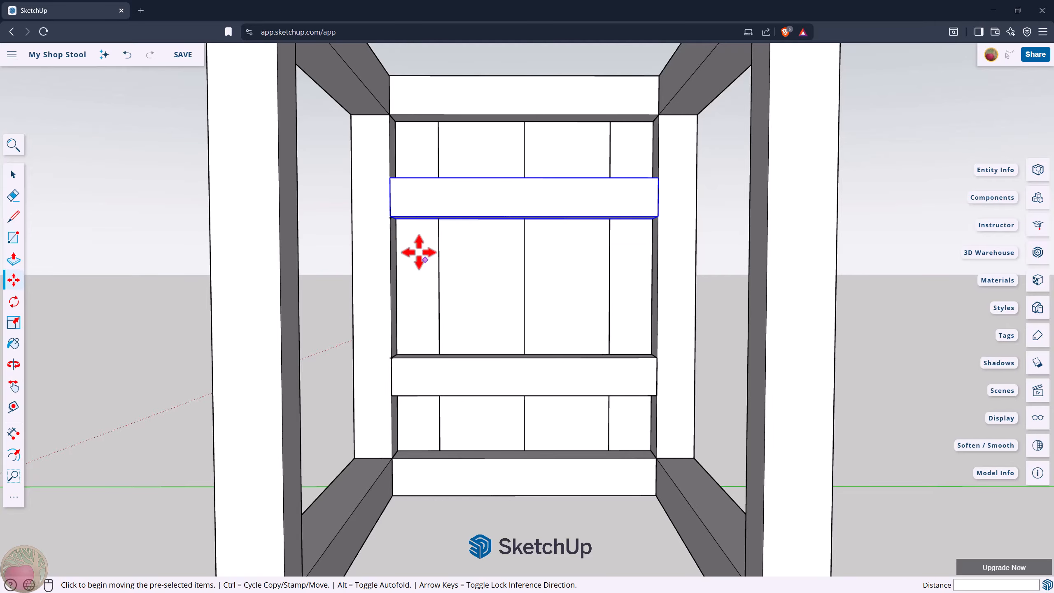
# - Nudge the upper seat support about 0.06 inches down along the stretcher, moving it by its lower corner
pyautogui.click(391, 217)
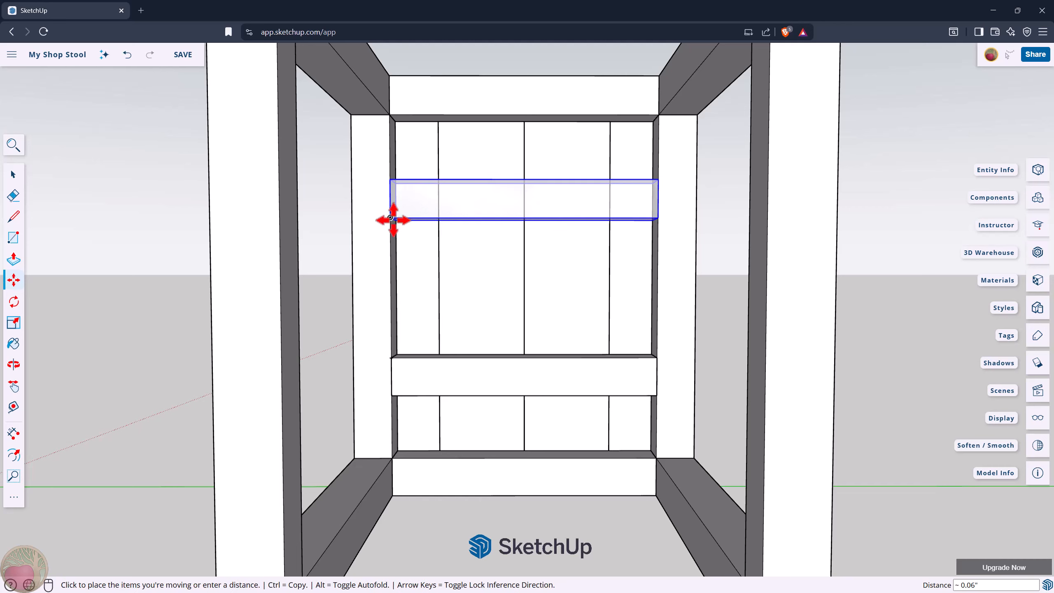
pyautogui.click(390, 217)
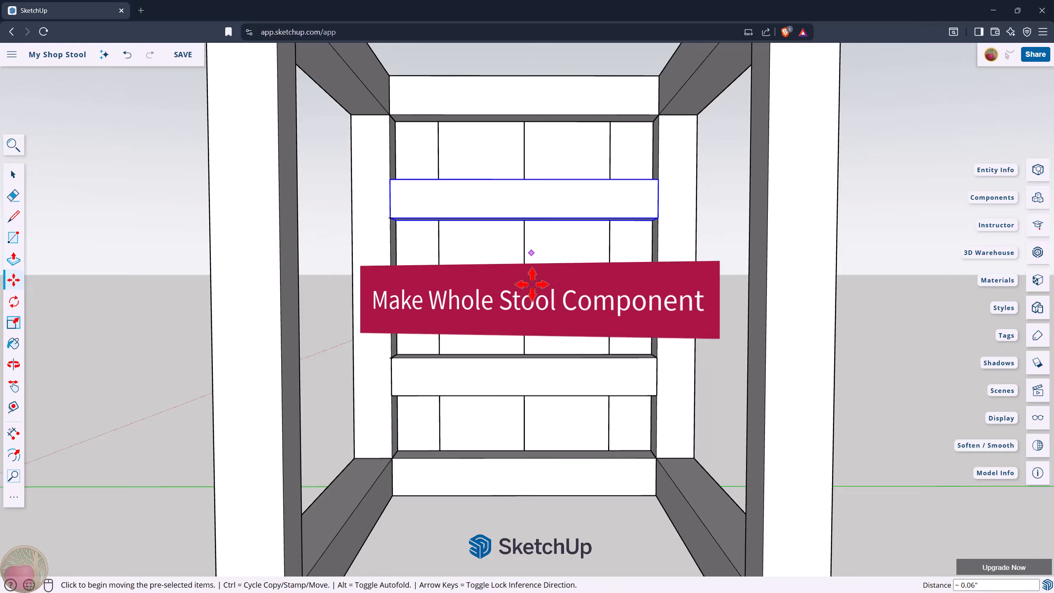
# - Select every part of the frame and seat and make them into one component named Whole Stool
pyautogui.scroll(-6, 532, 252)
pyautogui.press('o')
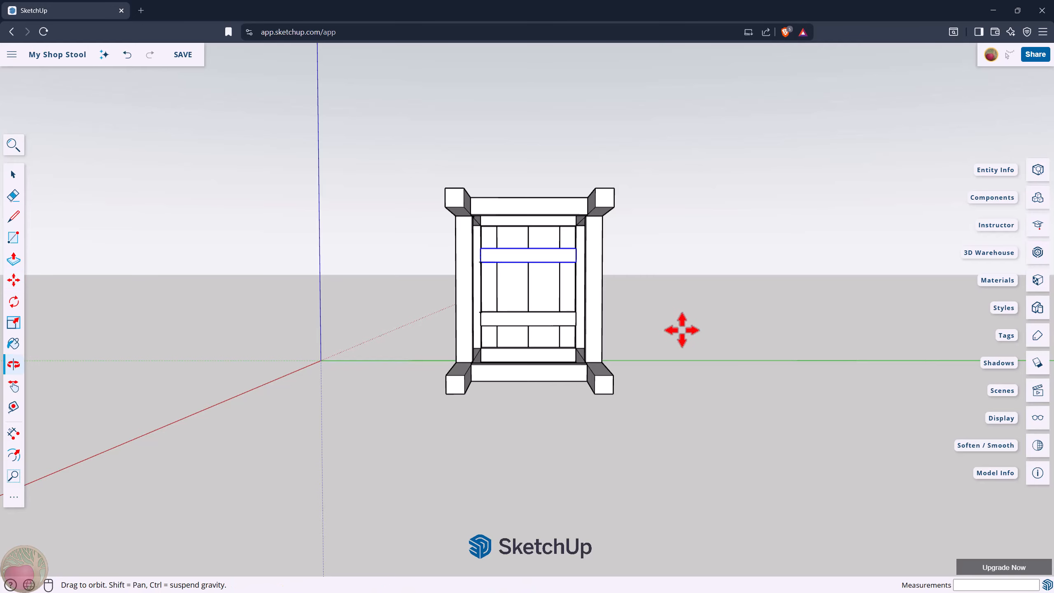
pyautogui.moveTo(681, 330); pyautogui.dragTo(668, 583)
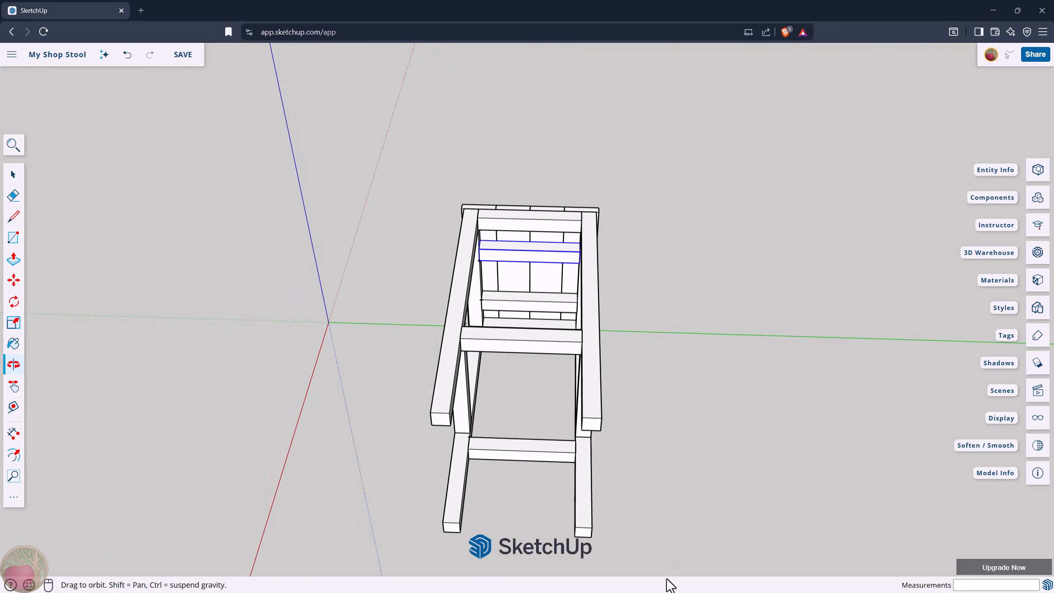
pyautogui.moveTo(681, 383)
pyautogui.mouseDown()
pyautogui.moveTo(698, 405)
pyautogui.moveTo(684, 398)
pyautogui.mouseUp()
pyautogui.press('space')
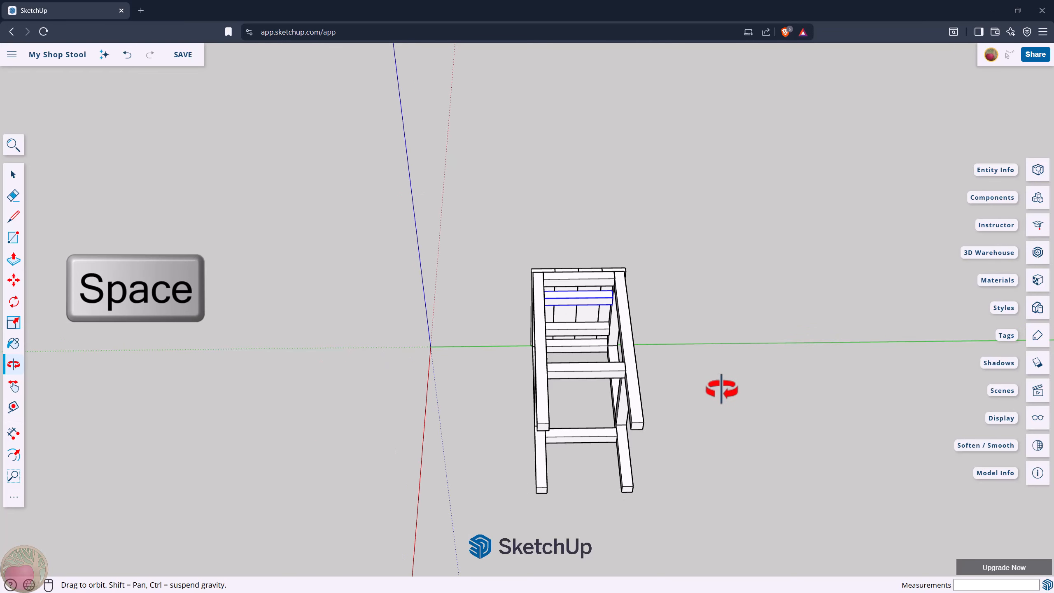
pyautogui.moveTo(476, 232); pyautogui.dragTo(673, 511)
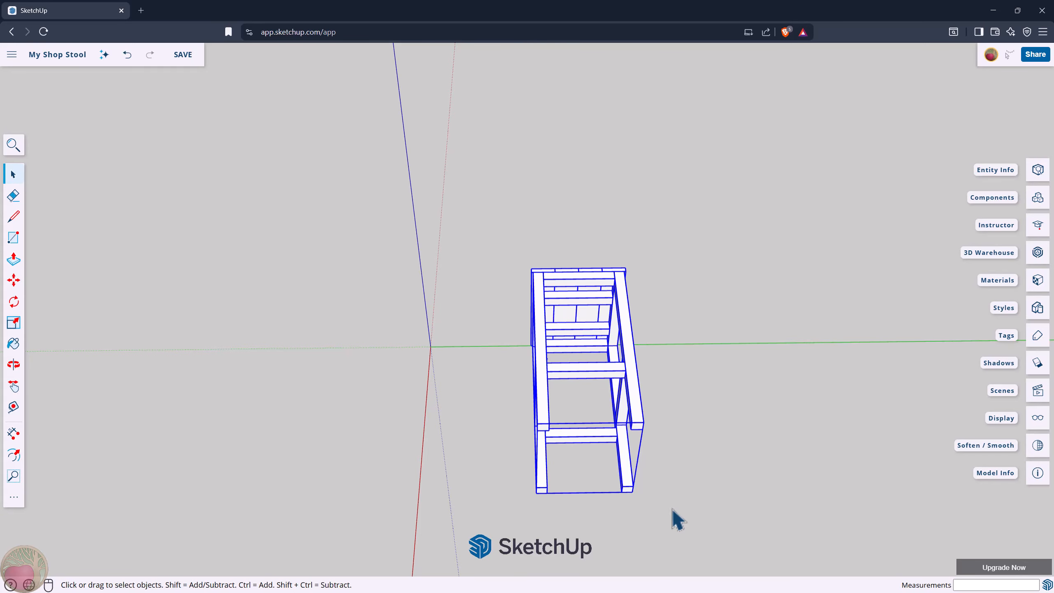
pyautogui.press('g')
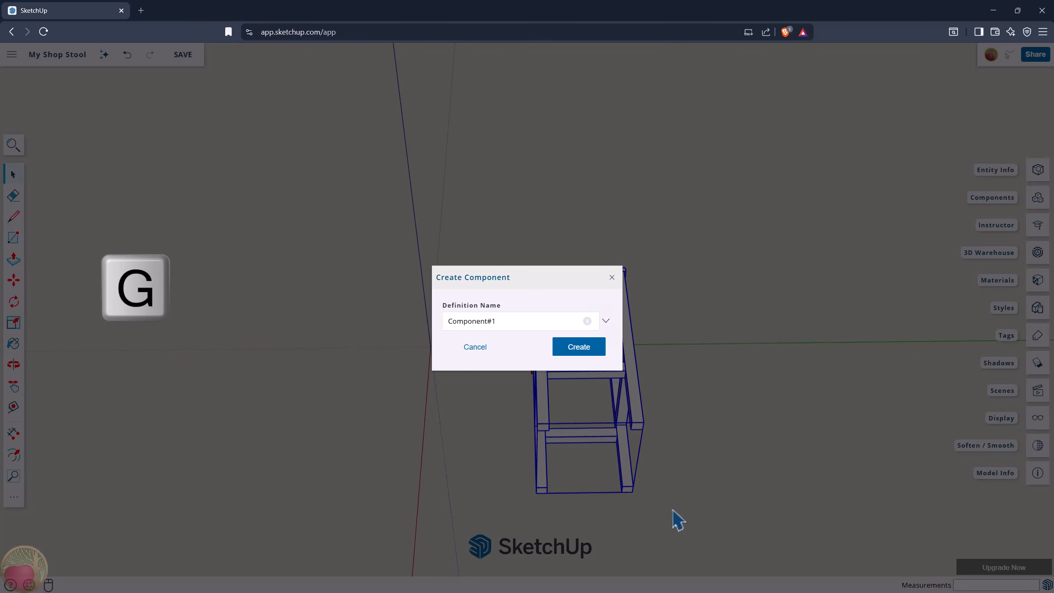
pyautogui.write('Whole Stool')
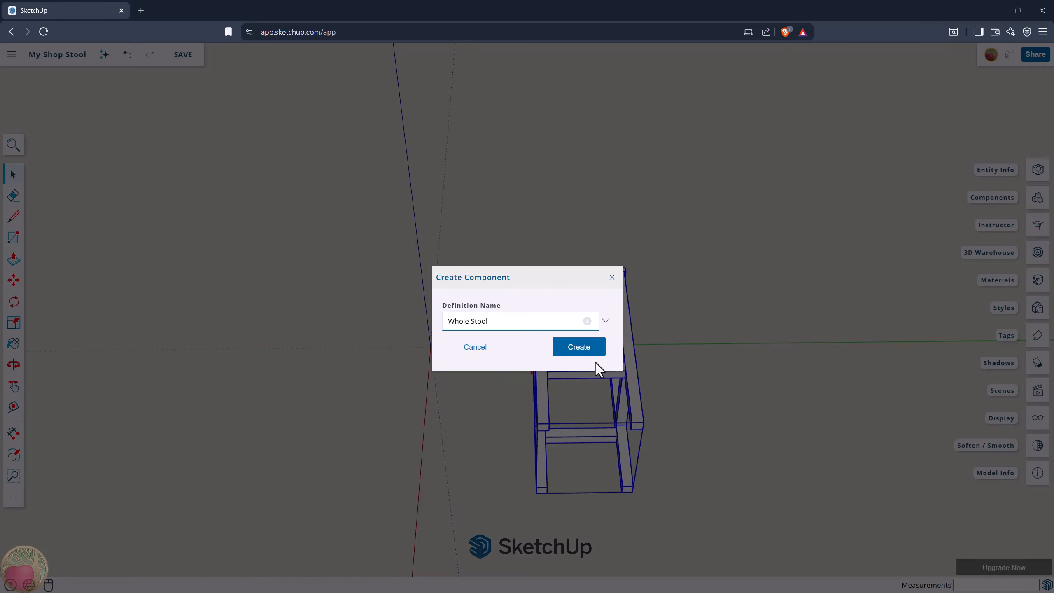
pyautogui.click(566, 346)
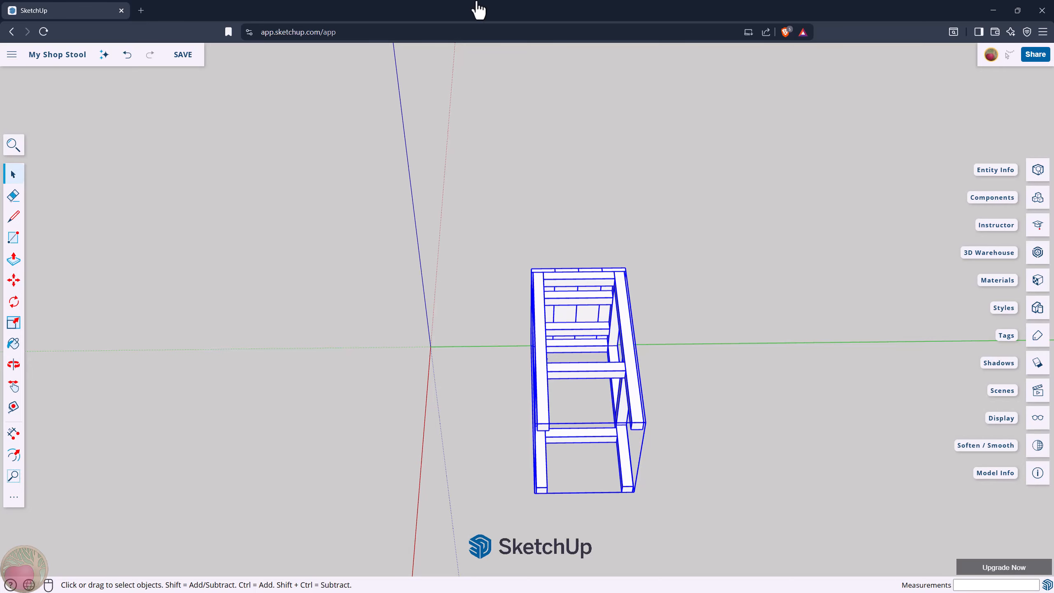
# - Rotate the Whole Stool 90 degrees about the green axis to stand it upright, pivoting on the lower front leg's outer end corner
pyautogui.click(346, 286)
pyautogui.press('o')
pyautogui.moveTo(346, 286); pyautogui.dragTo(684, 173)
pyautogui.moveTo(338, 369); pyautogui.dragTo(531, 229)
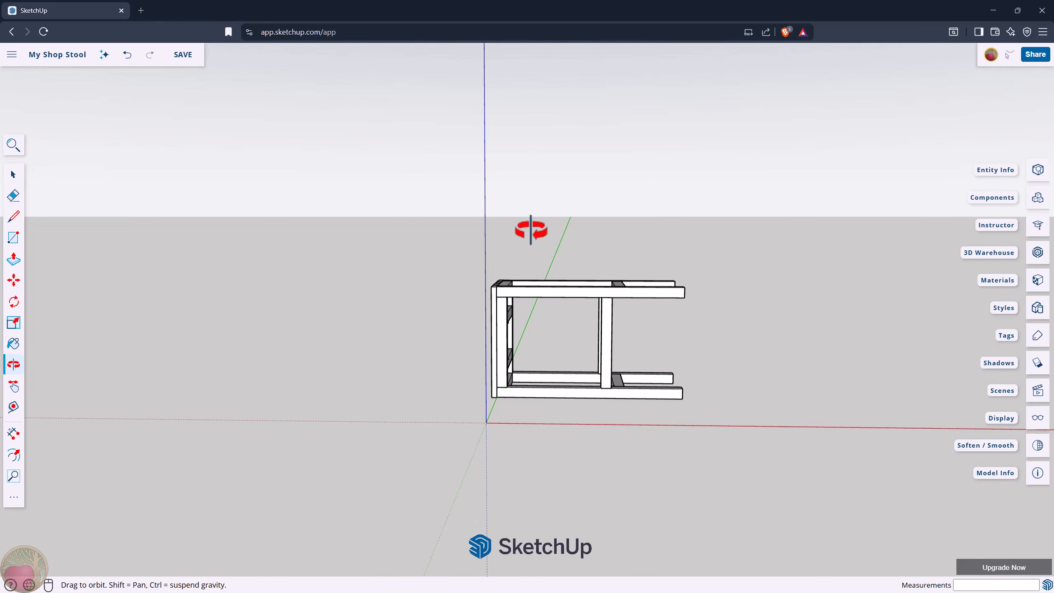
pyautogui.press('q')
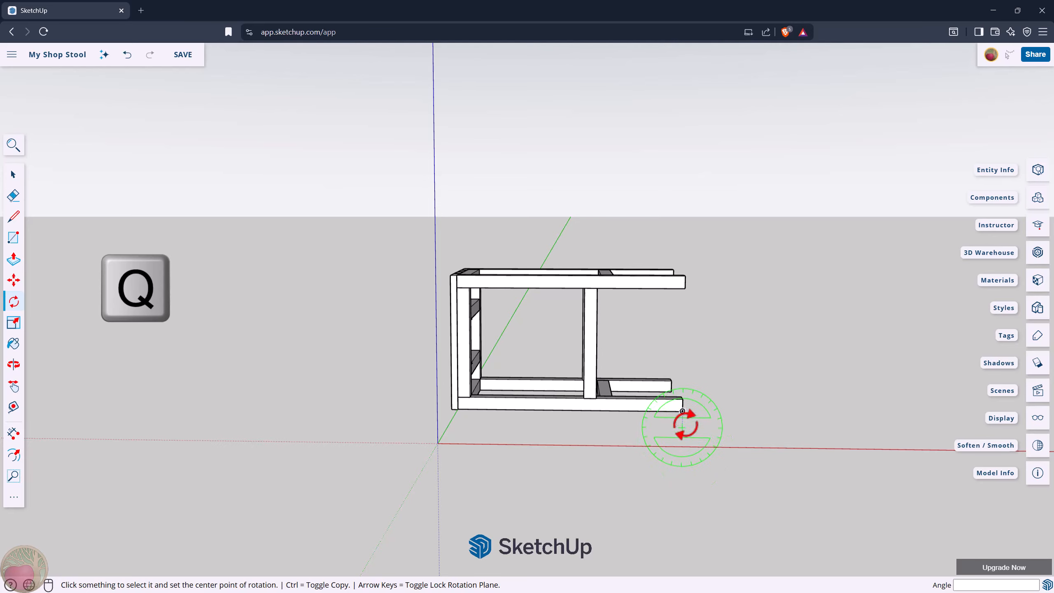
pyautogui.click(682, 410)
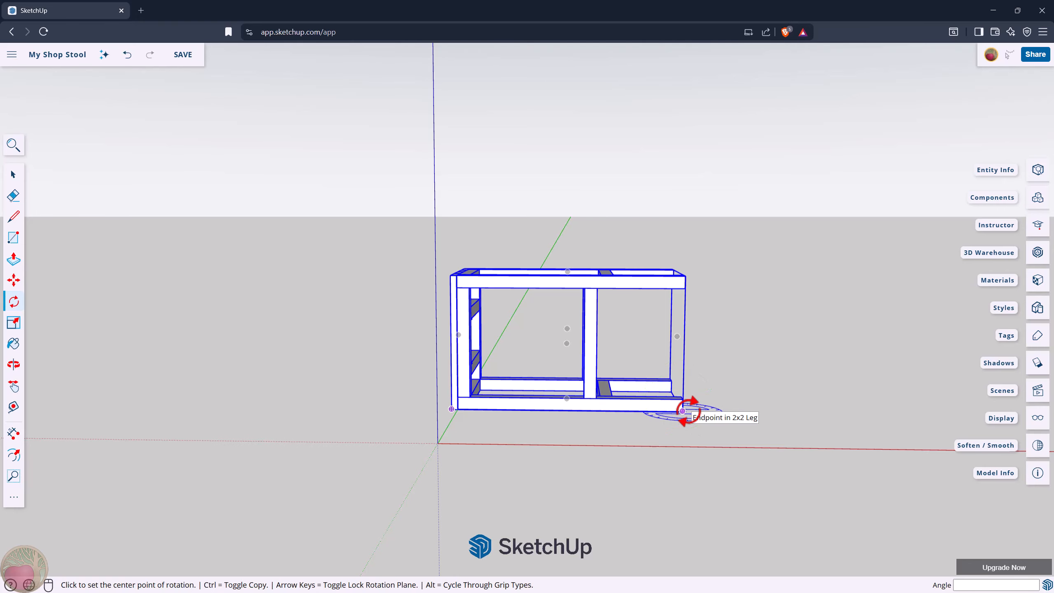
pyautogui.scroll(5, 682, 410)
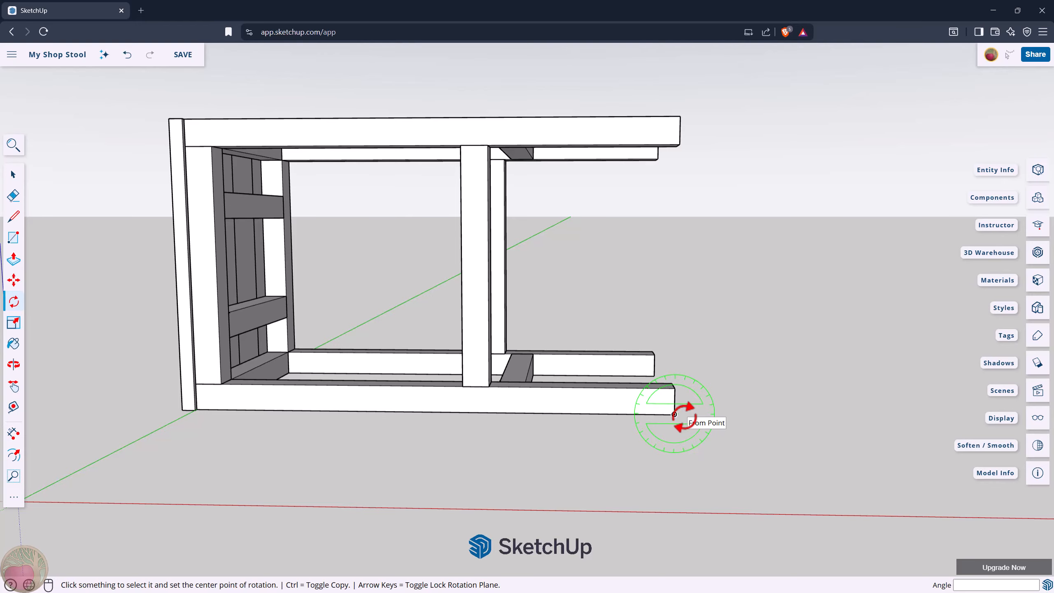
pyautogui.click(674, 414)
pyautogui.press('Left')
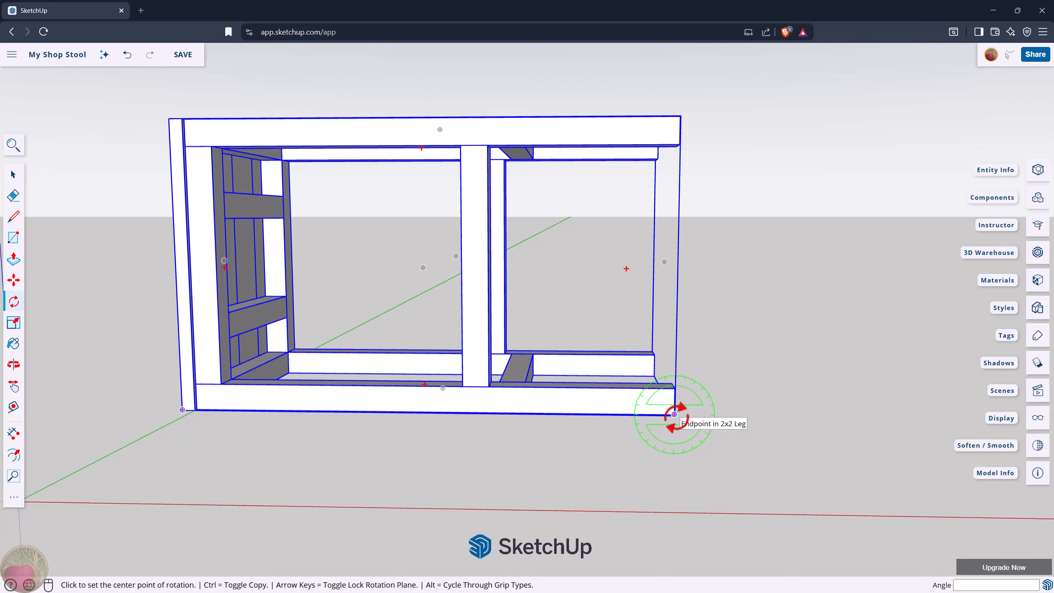
pyautogui.click(674, 413)
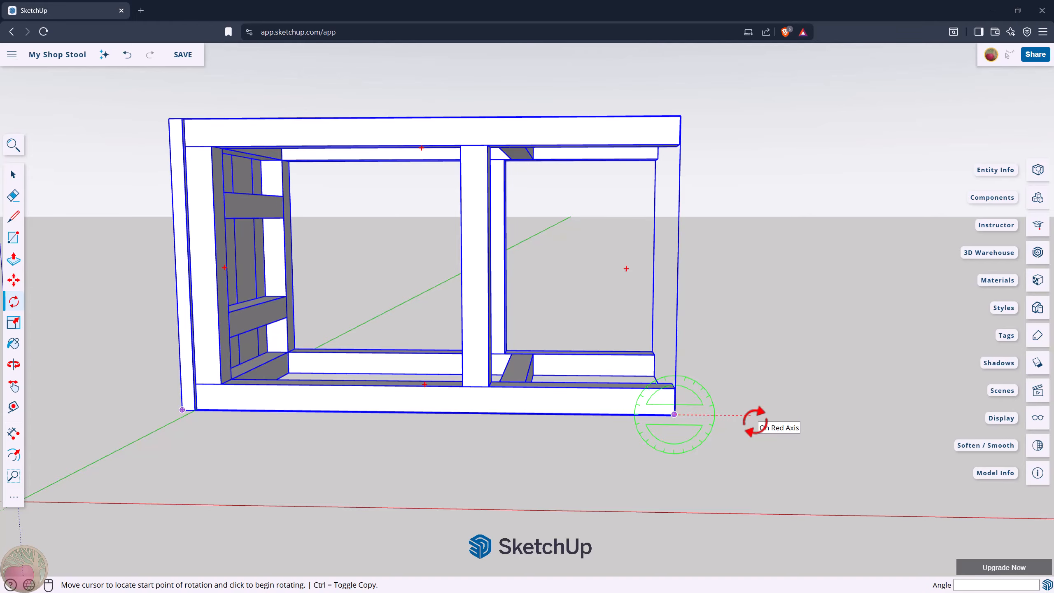
pyautogui.click(754, 420)
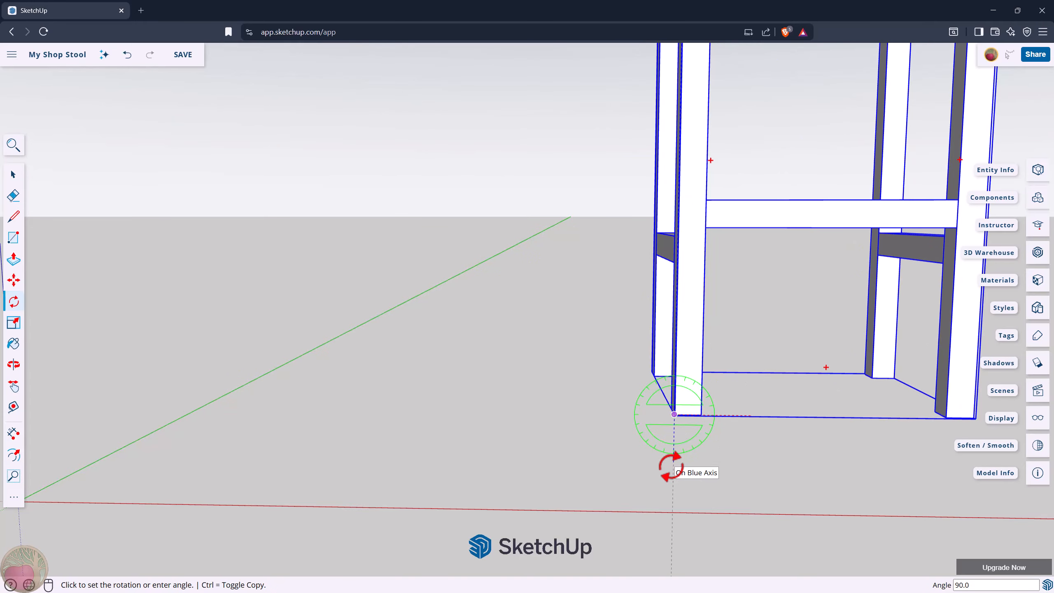
pyautogui.click(671, 466)
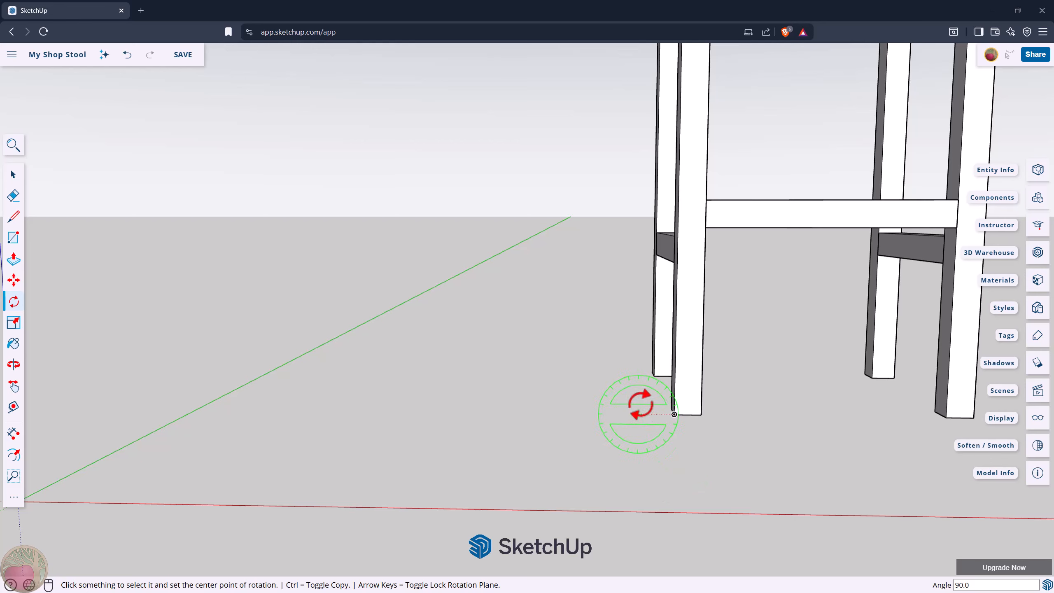
# - Move the upright stool by the bottom outer corner of its front leg onto the axes origin
pyautogui.scroll(-5, 617, 345)
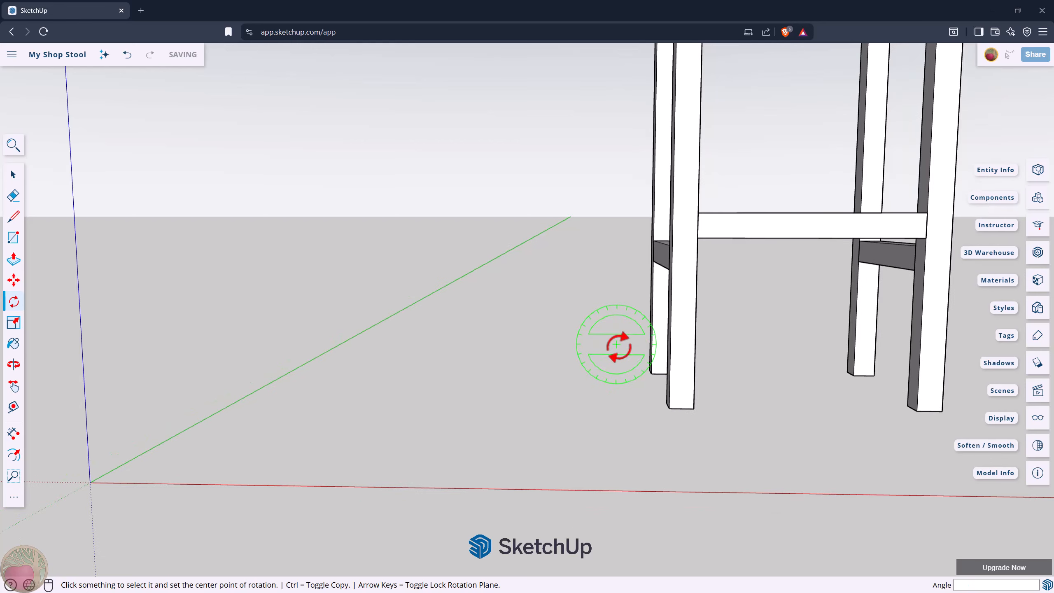
pyautogui.scroll(-1, 616, 344)
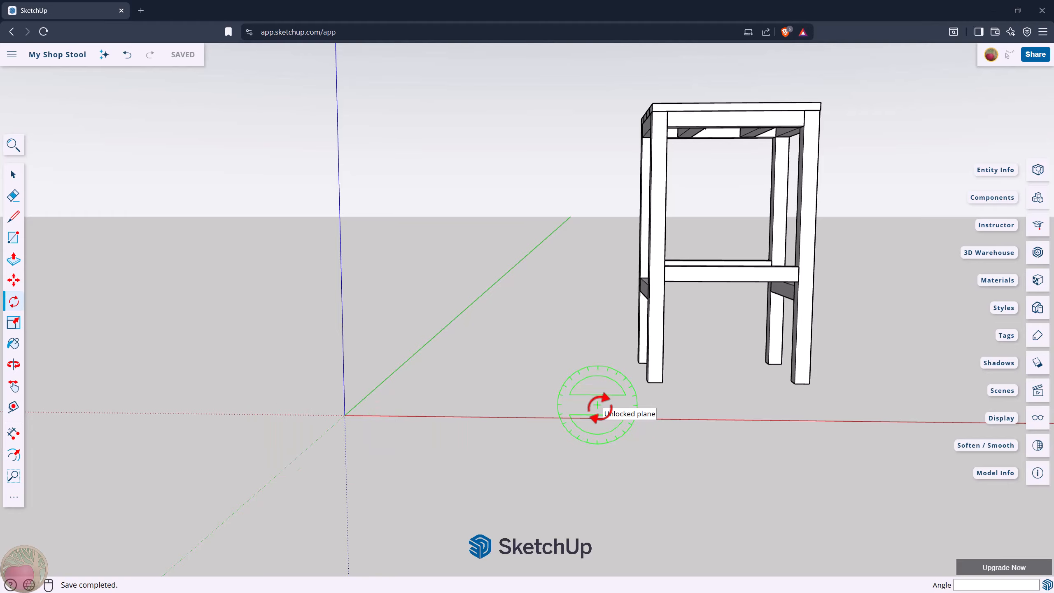
pyautogui.press('m')
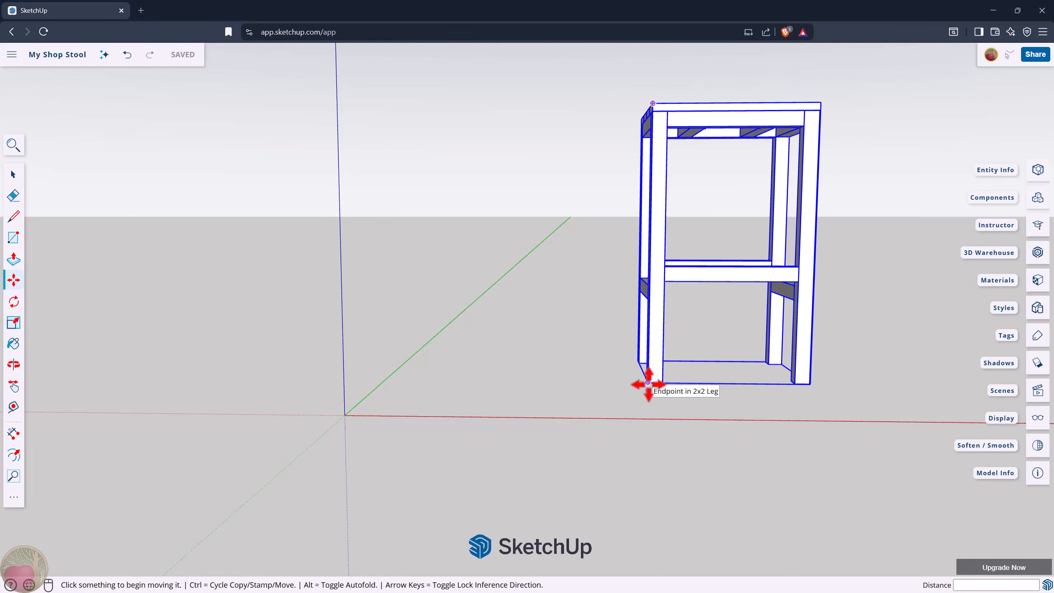
pyautogui.click(648, 384)
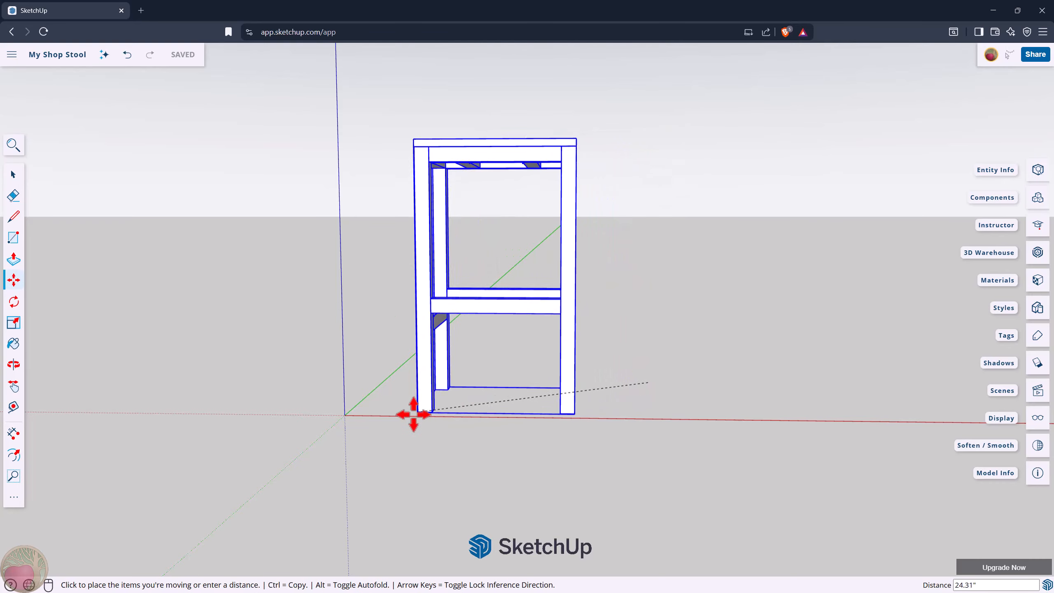
pyautogui.click(345, 415)
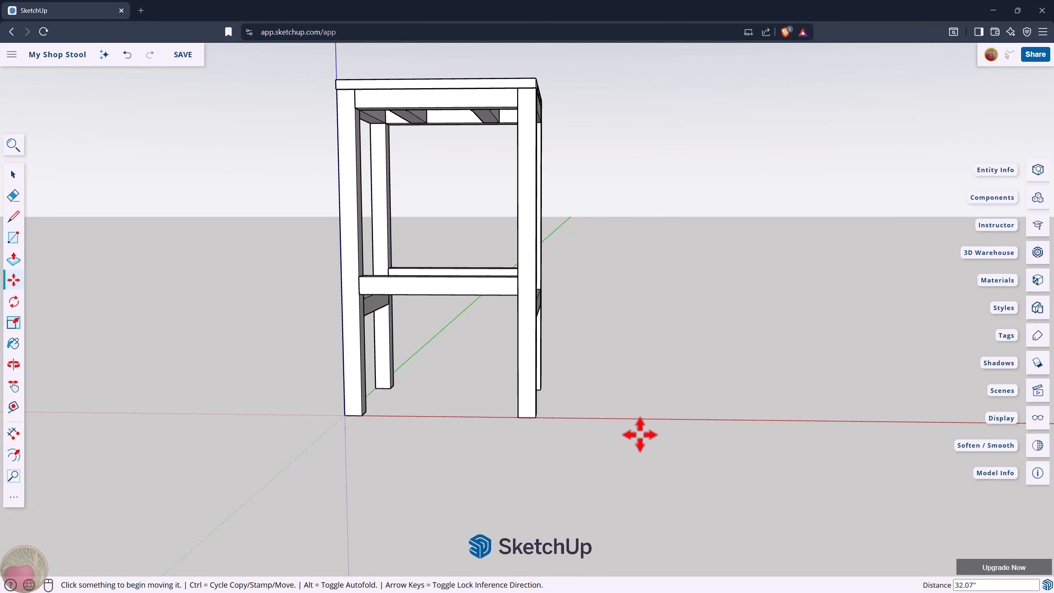
# - Examine the assembled stool from an elevated corner view, checking the seat boards, legs and stretchers
pyautogui.press('o')
pyautogui.moveTo(730, 314); pyautogui.dragTo(375, 406)
pyautogui.moveTo(715, 286); pyautogui.dragTo(275, 297)
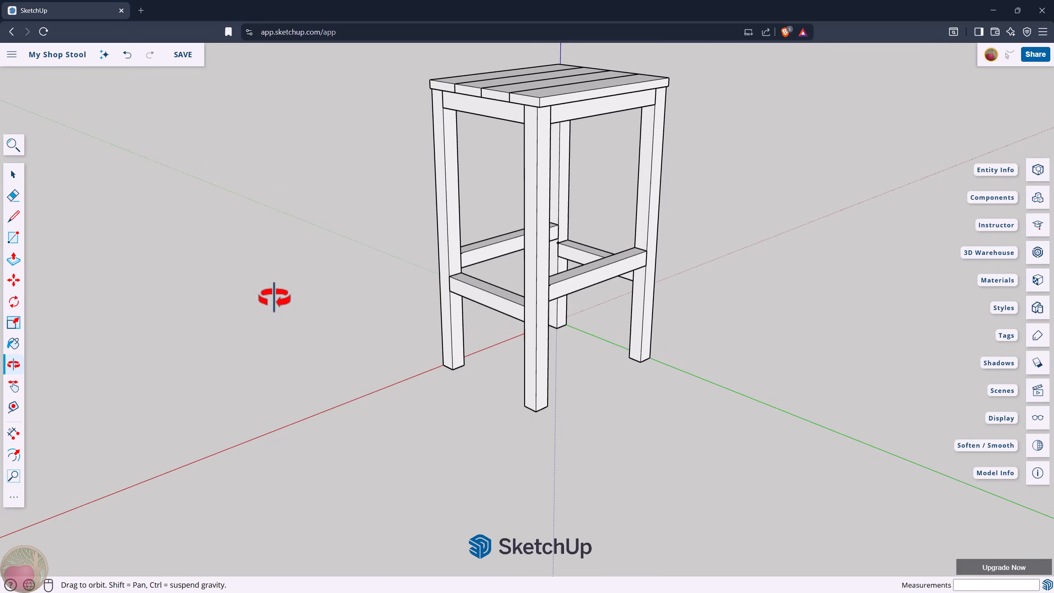
pyautogui.rightClick(274, 299)
pyautogui.click(293, 376)
pyautogui.scroll(-3, 323, 285)
pyautogui.scroll(5, 309, 332)
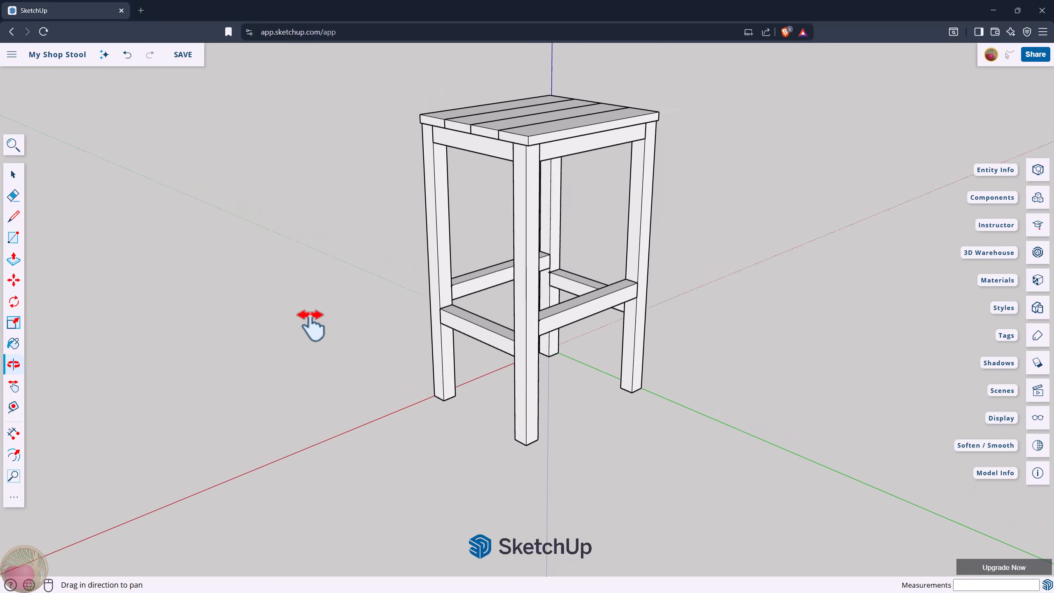
pyautogui.scroll(1, 313, 341)
pyautogui.moveTo(371, 287); pyautogui.dragTo(313, 306)
pyautogui.scroll(-1, 312, 304)
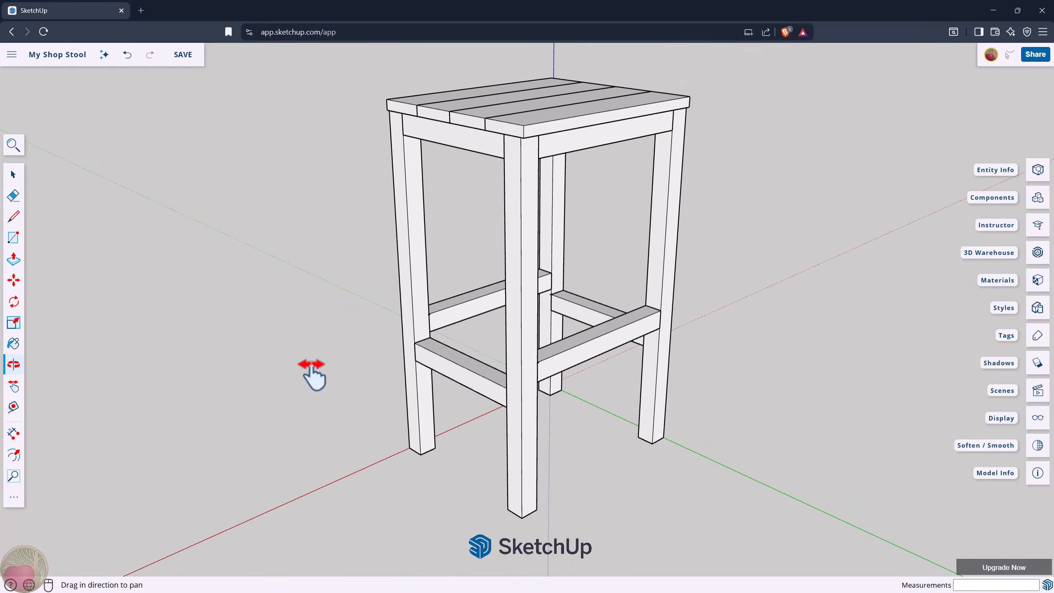
pyautogui.press('o')
pyautogui.moveTo(316, 365); pyautogui.dragTo(295, 365)
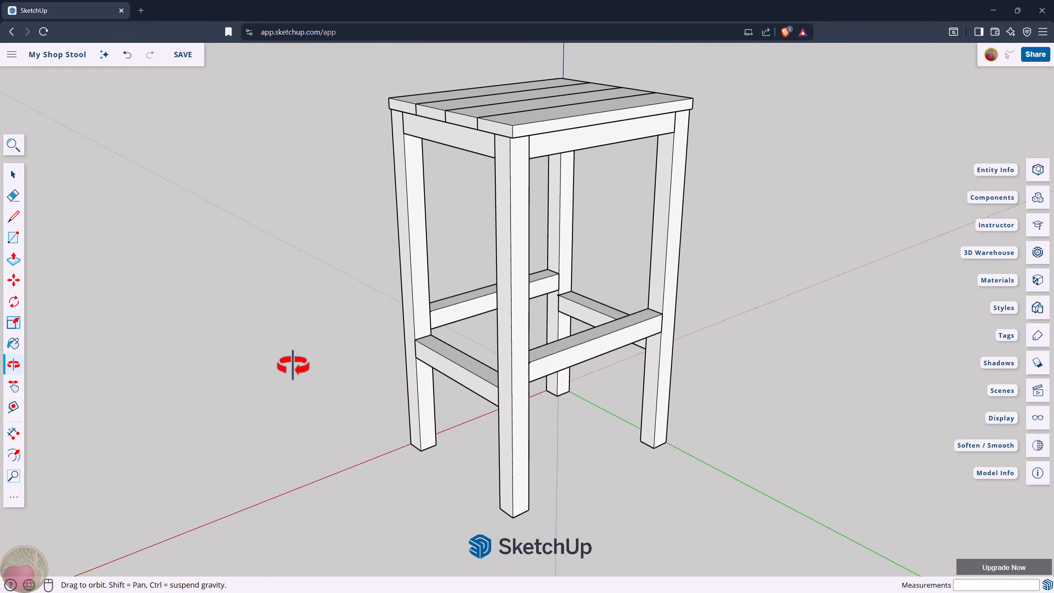